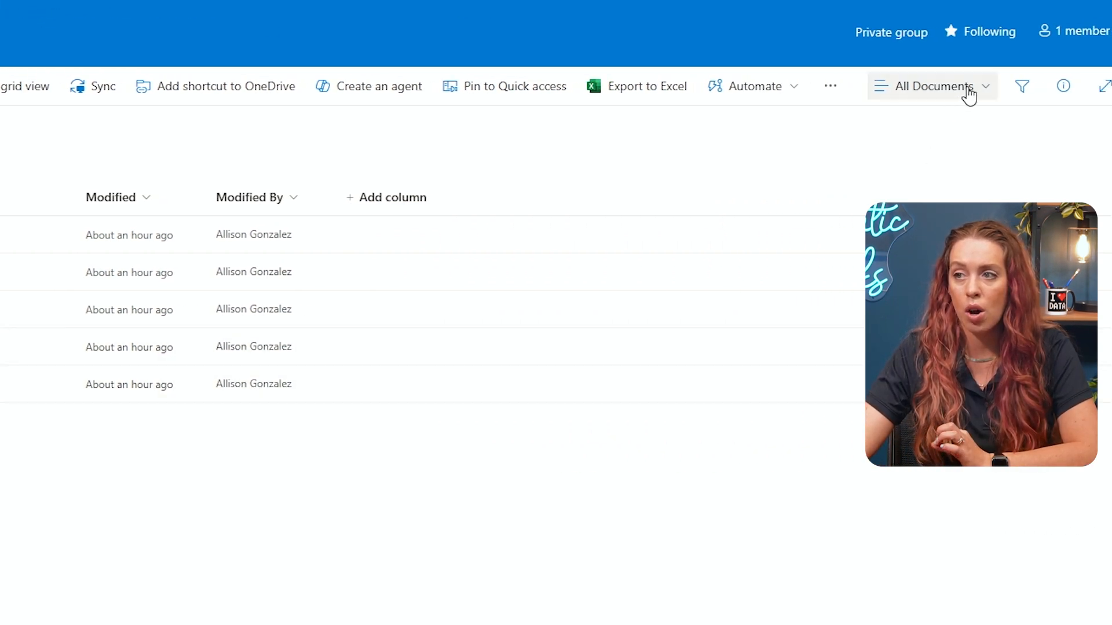
Start a new view for the document library and name it Last Modified
click(965, 92)
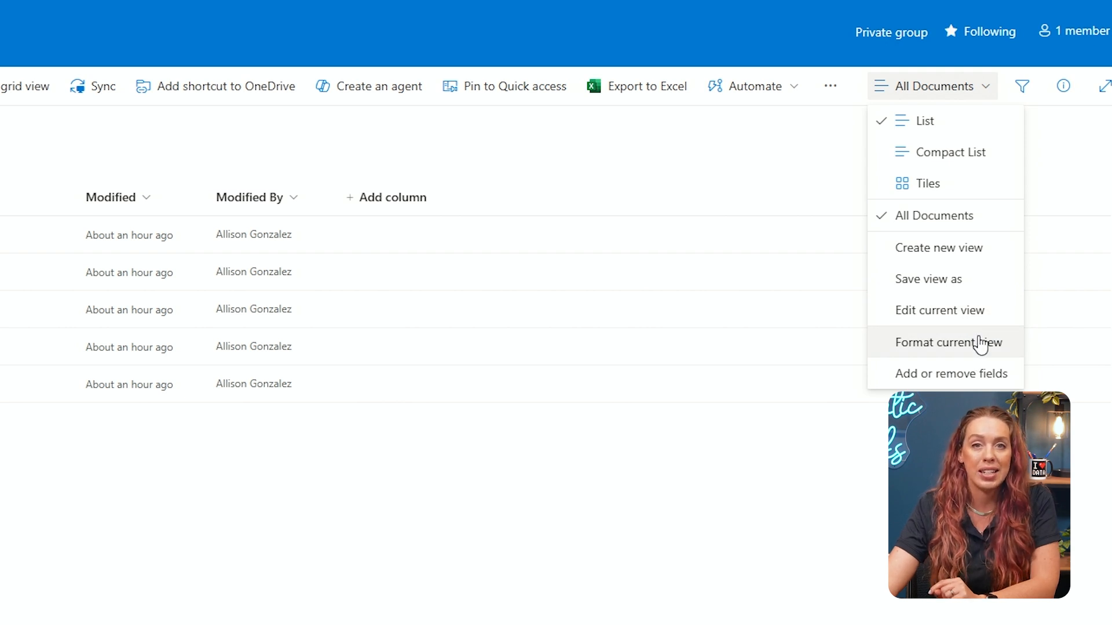
click(956, 249)
click(280, 291)
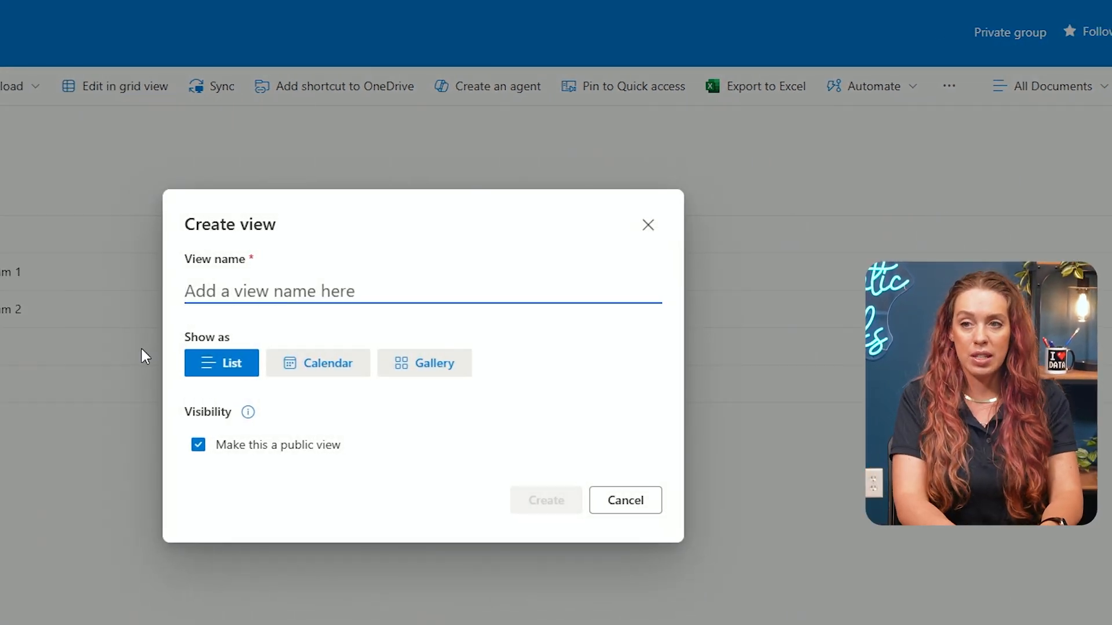
text(Last )
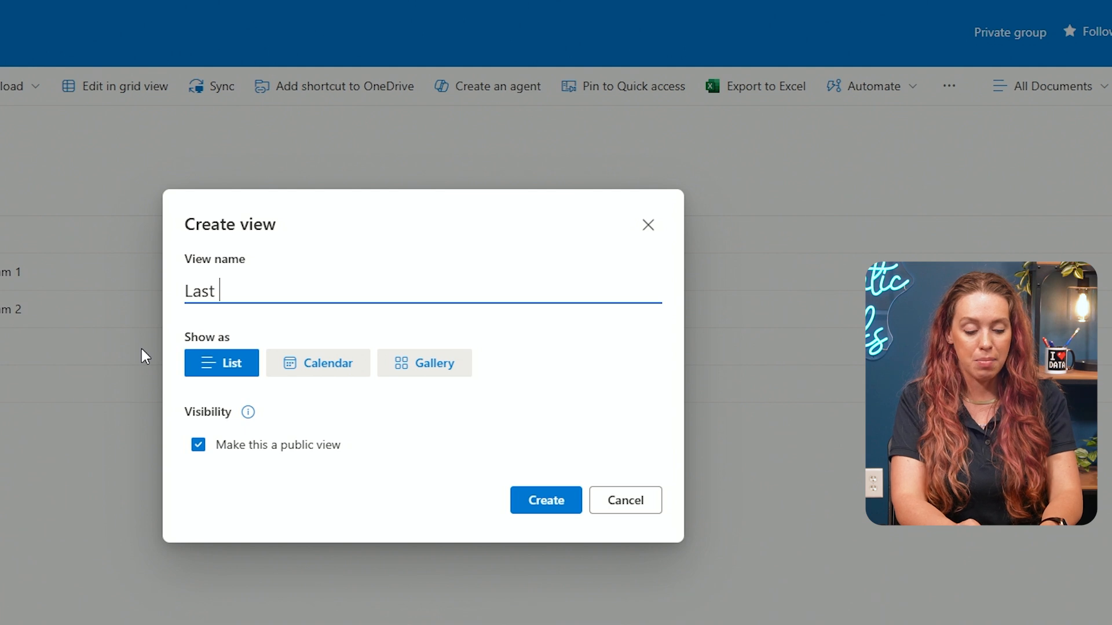
text(Modified)
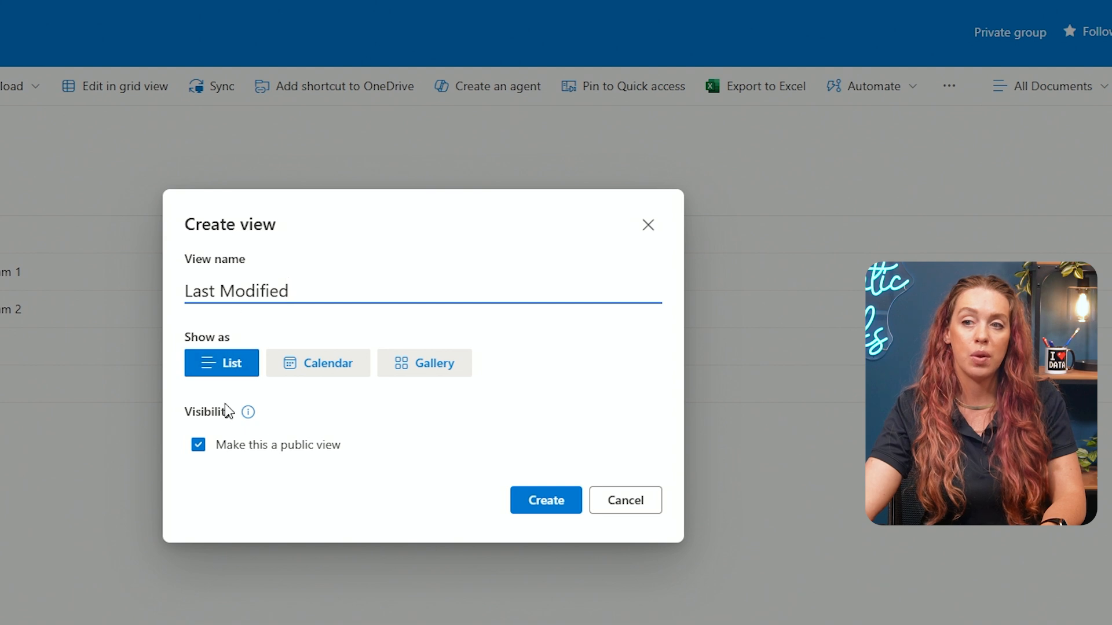
Try the Calendar and Gallery layouts, return to List and create the public view
click(323, 362)
click(432, 264)
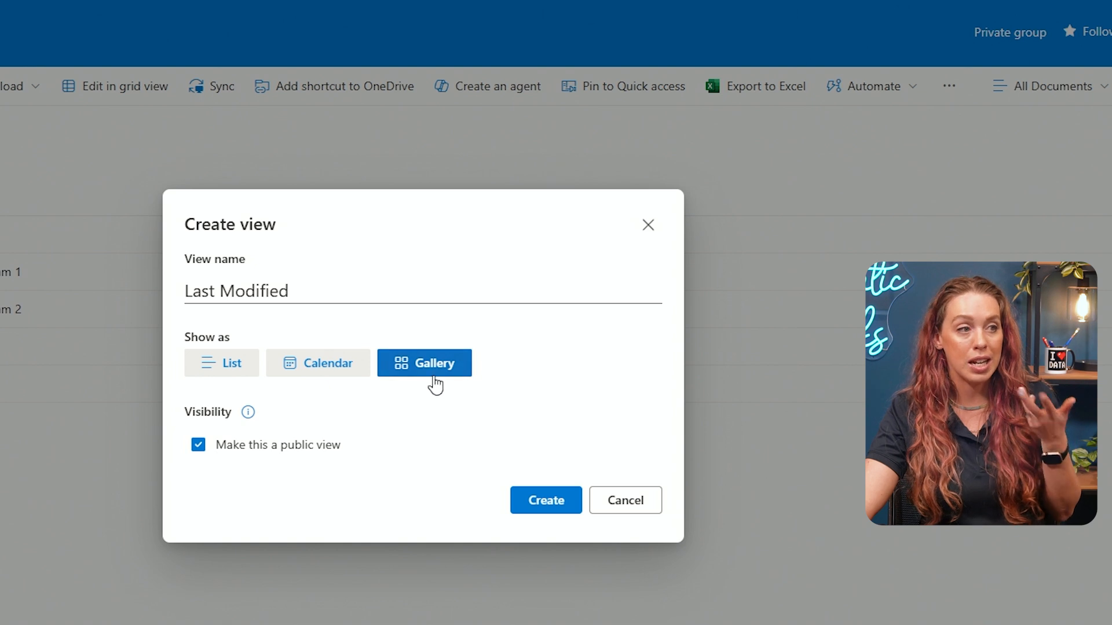
click(223, 365)
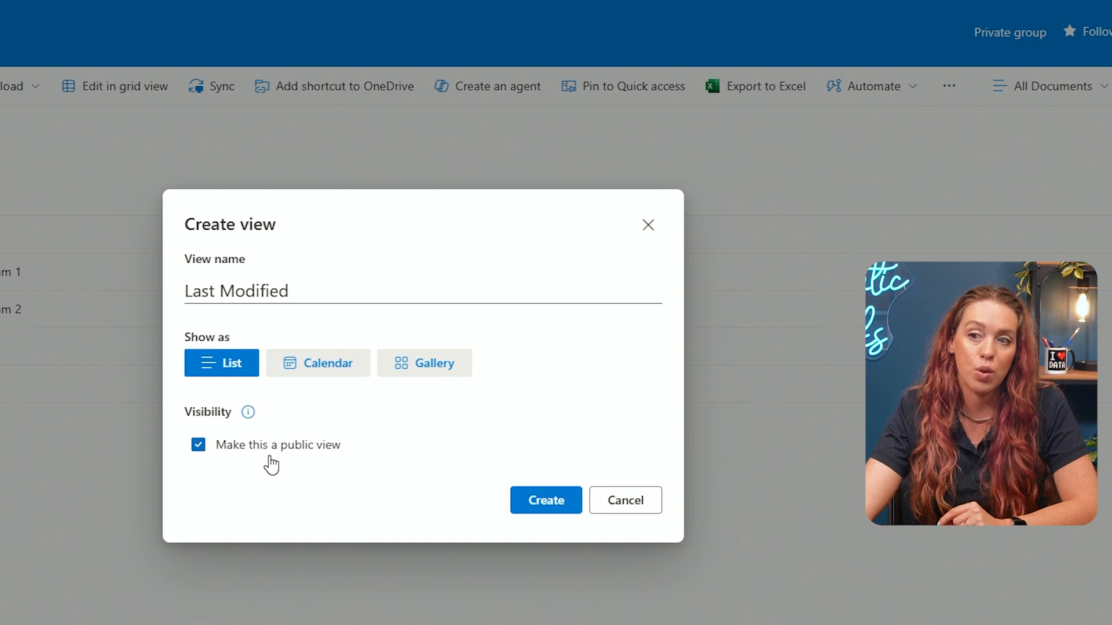
click(557, 506)
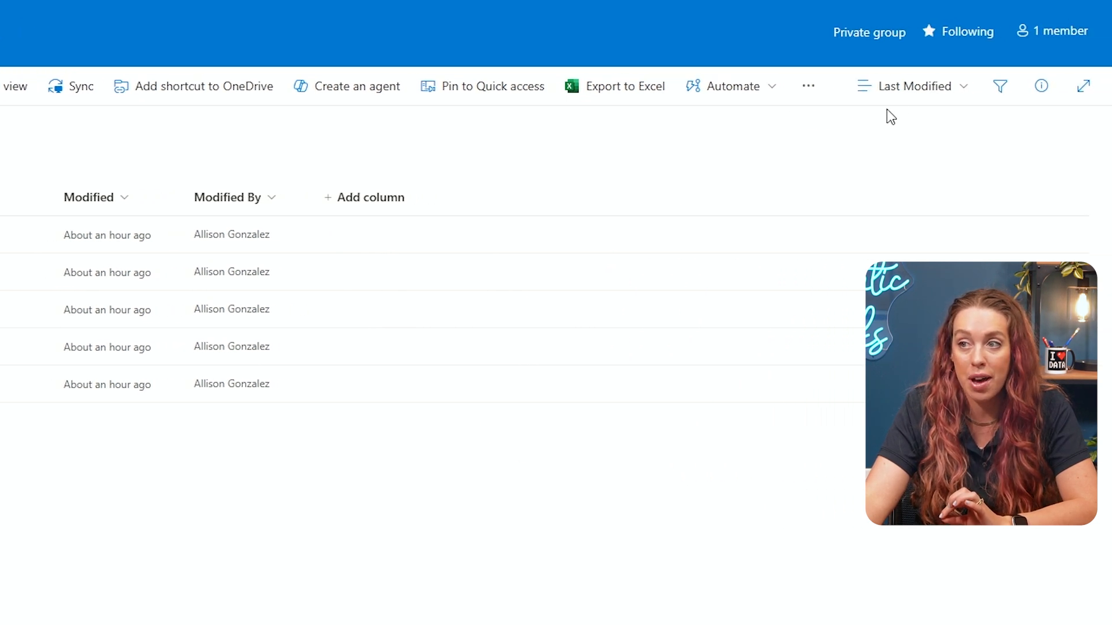
Edit the Last Modified view to display the Created By column at position 4 from the left
click(939, 87)
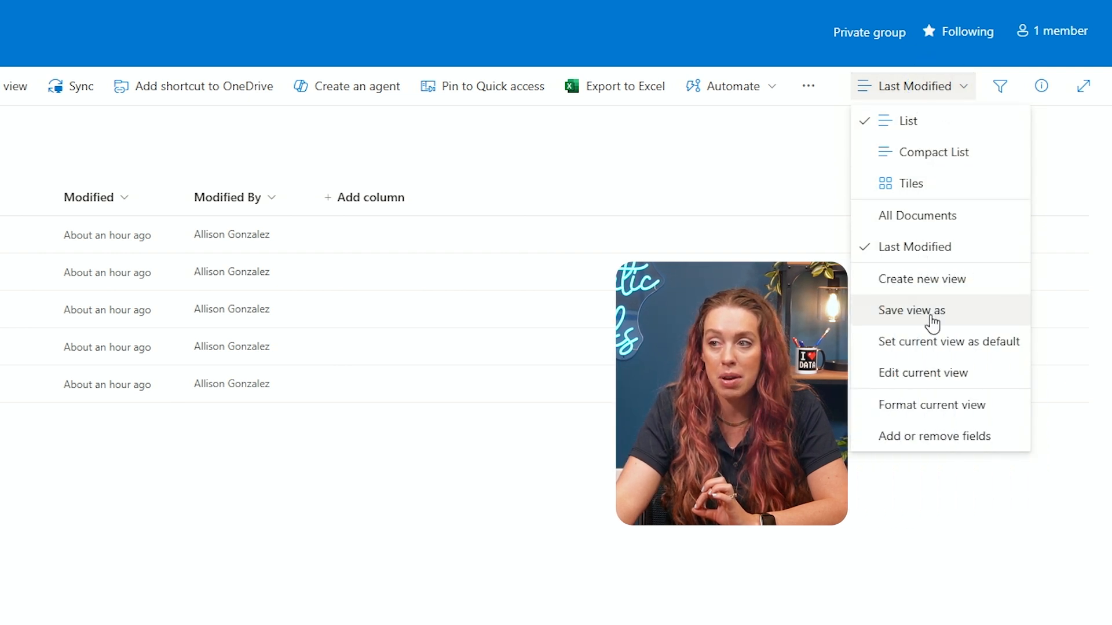
click(956, 374)
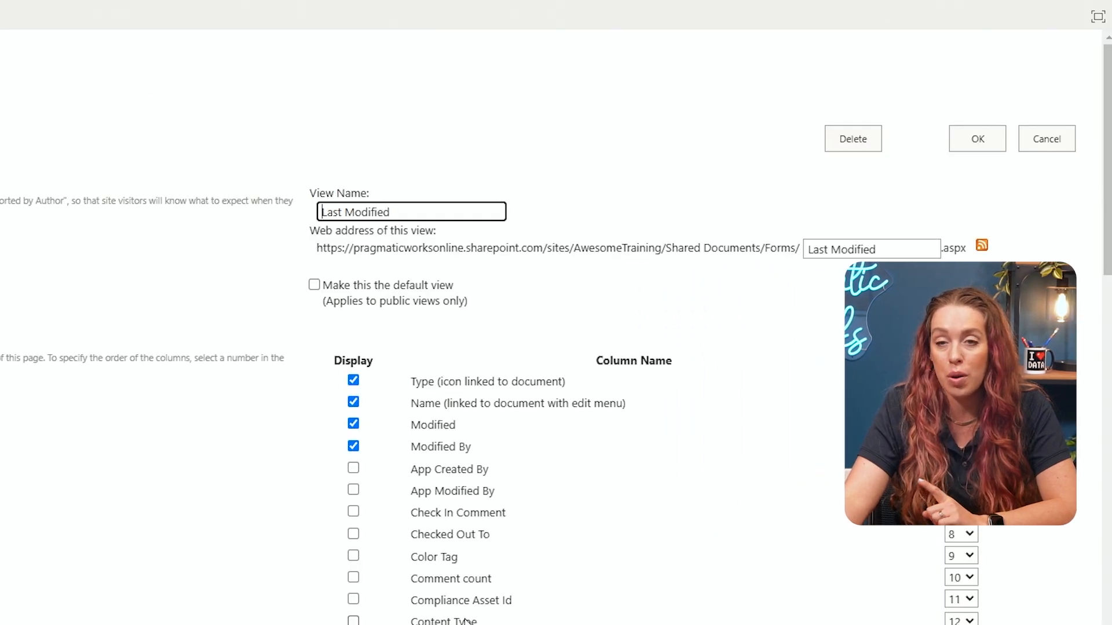
scroll(95, 447, down, 2)
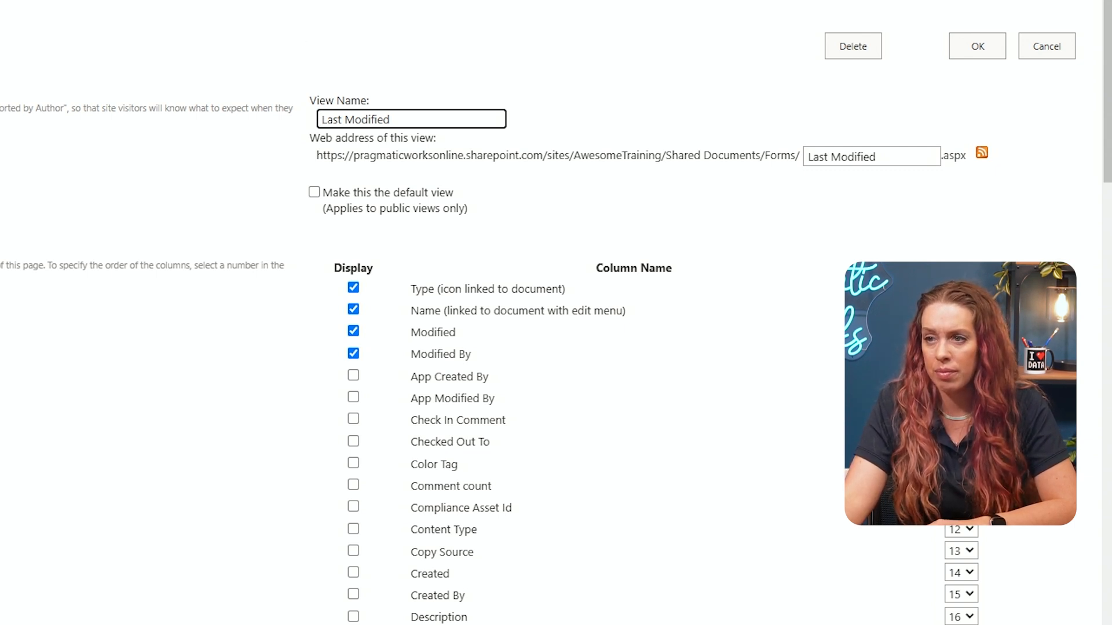
scroll(266, 135, down, 5)
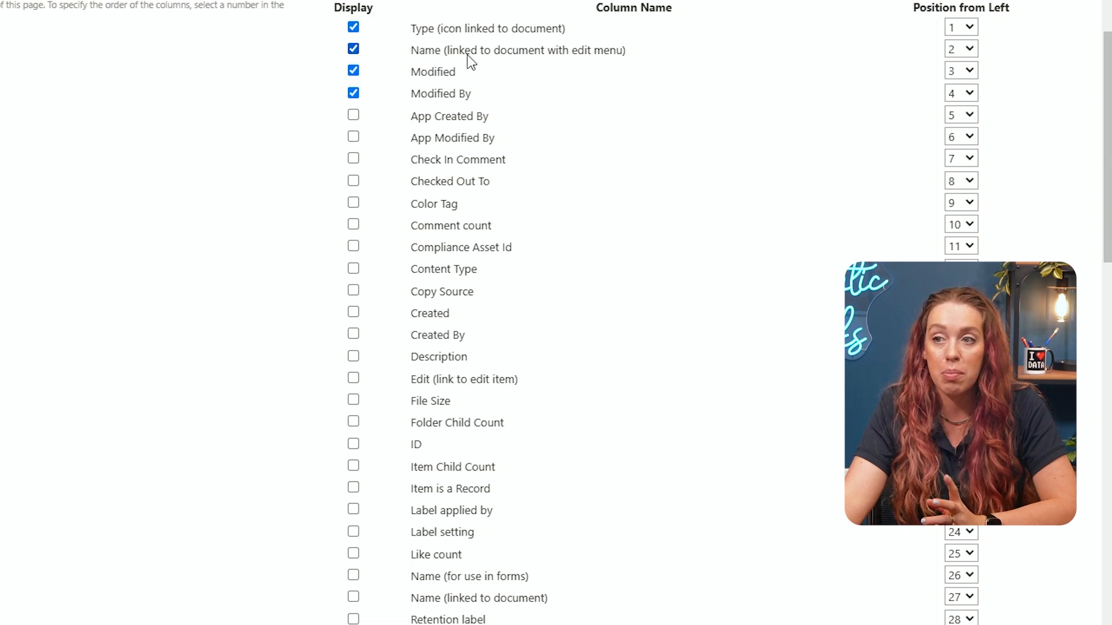
click(355, 339)
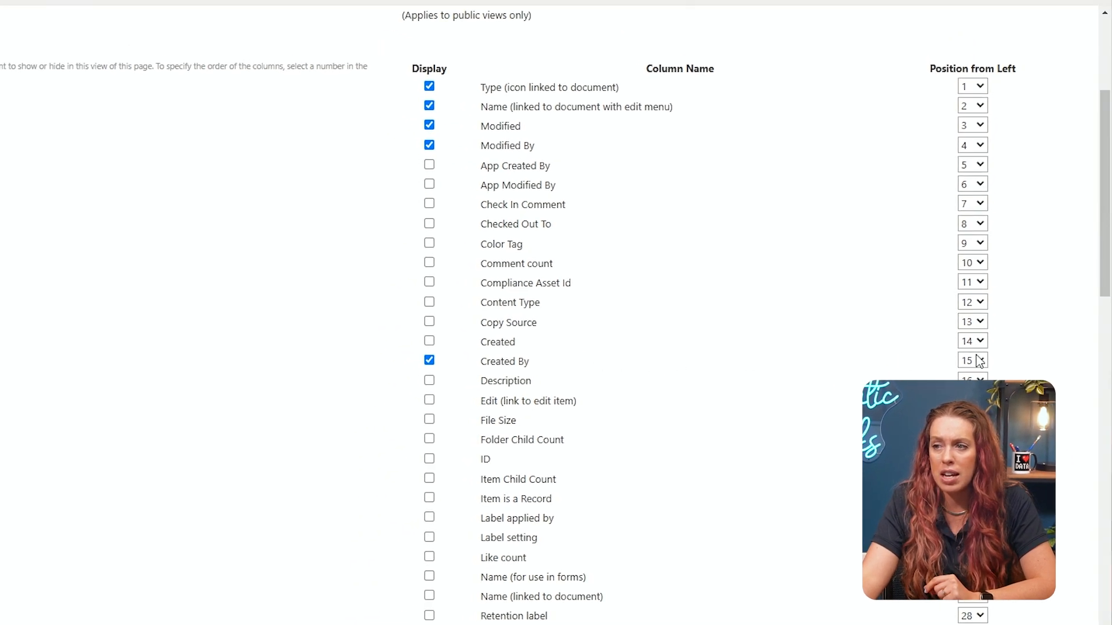
click(979, 361)
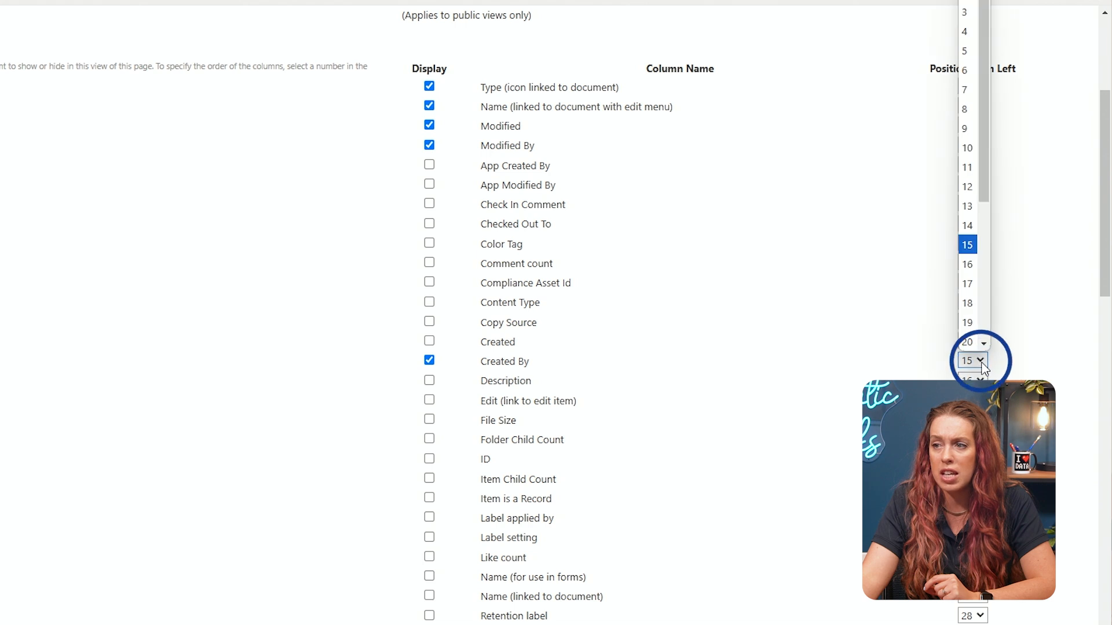
click(963, 31)
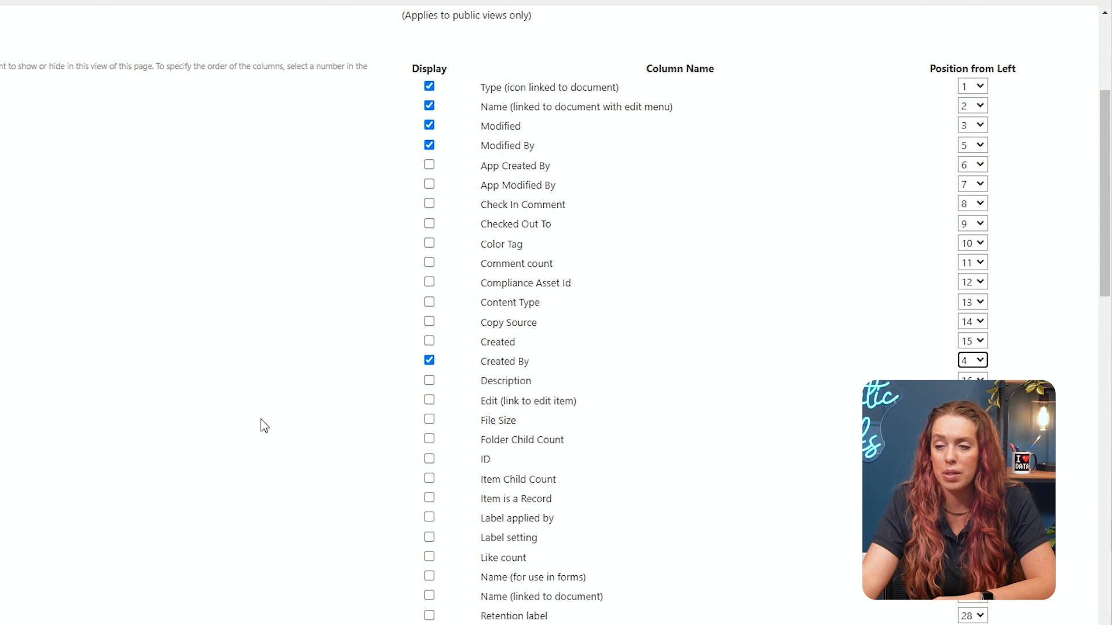
Set the view's first sort column to Type (icon linked to document)
scroll(259, 417, down, 5)
scroll(253, 411, down, 2)
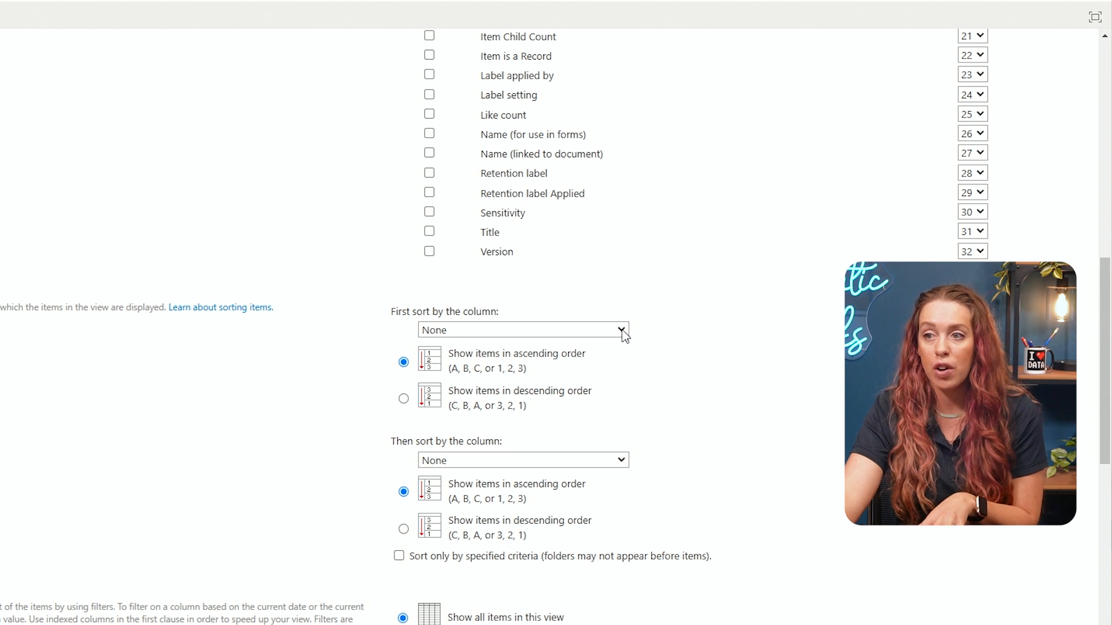
scroll(684, 311, up, 7)
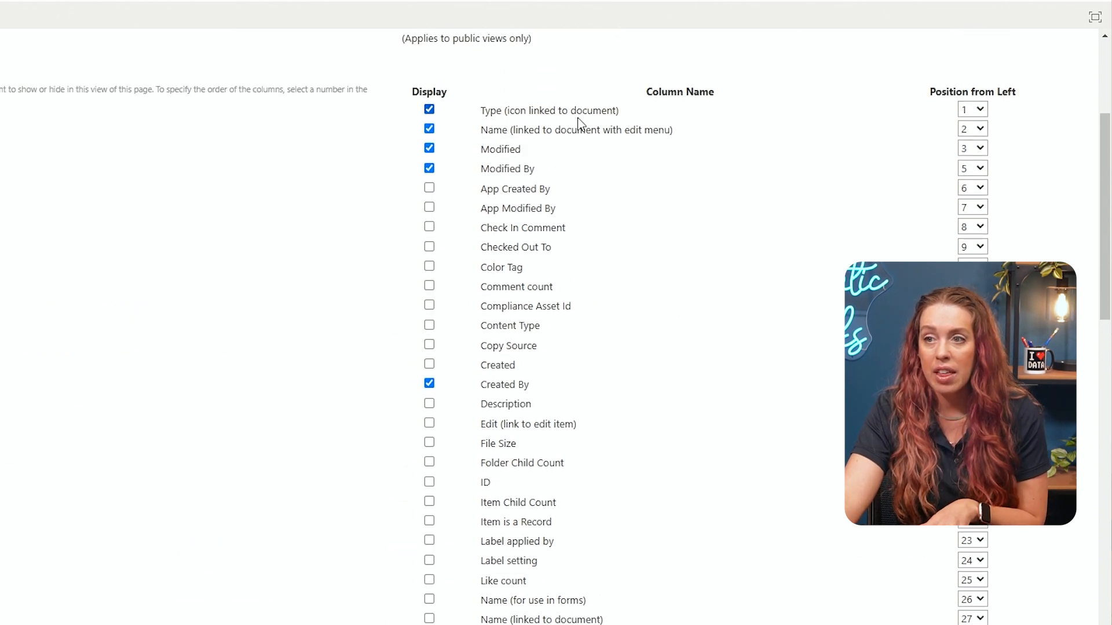
scroll(615, 253, down, 5)
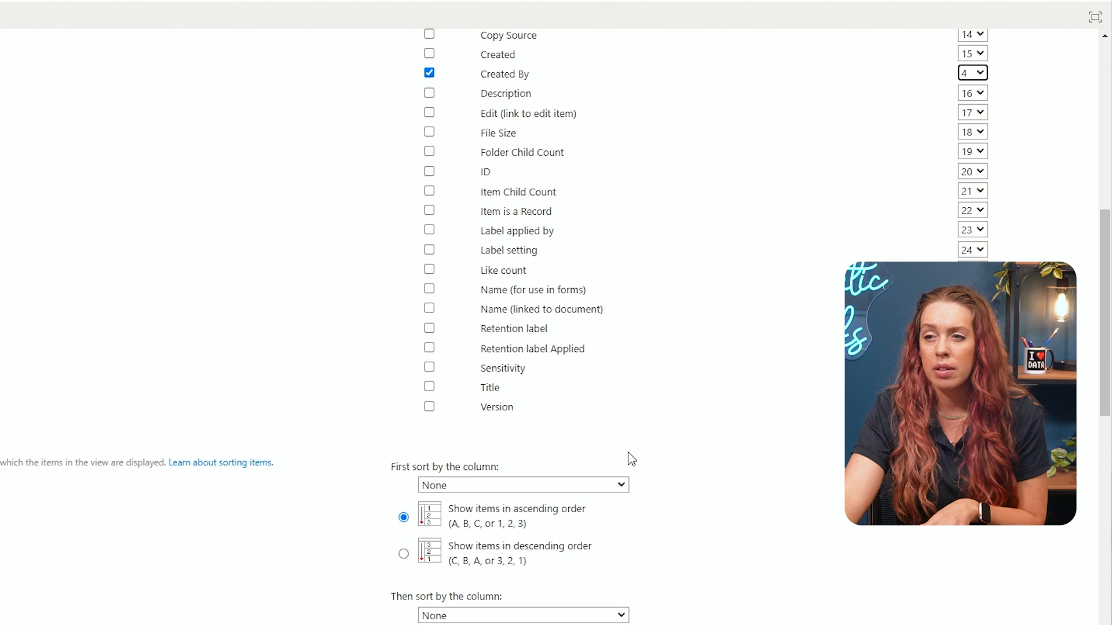
click(621, 485)
scroll(528, 278, down, 3)
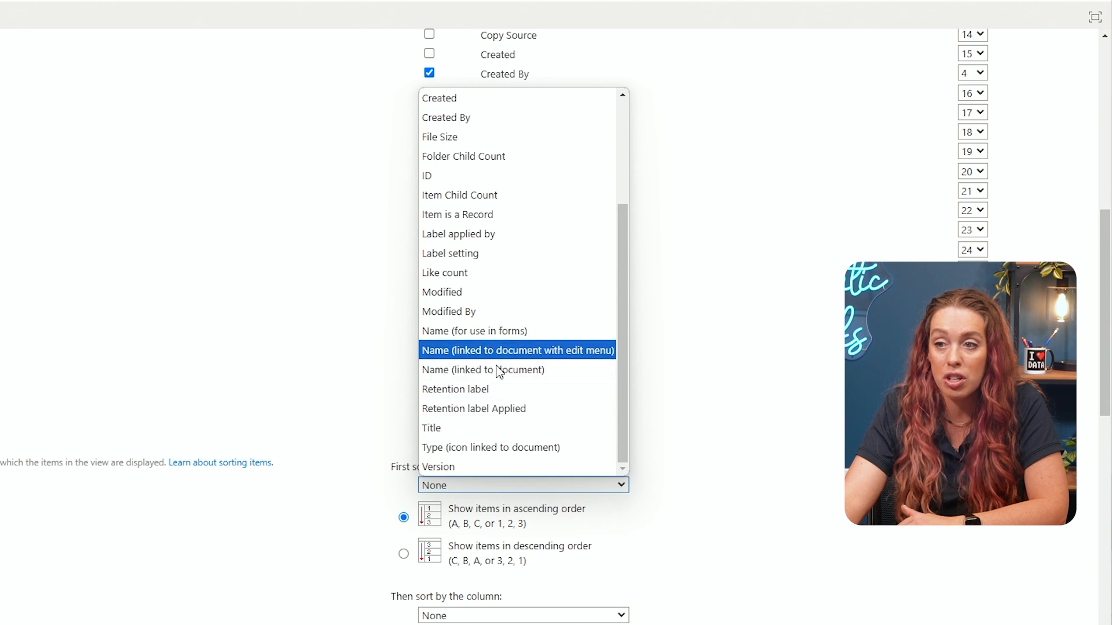
click(523, 450)
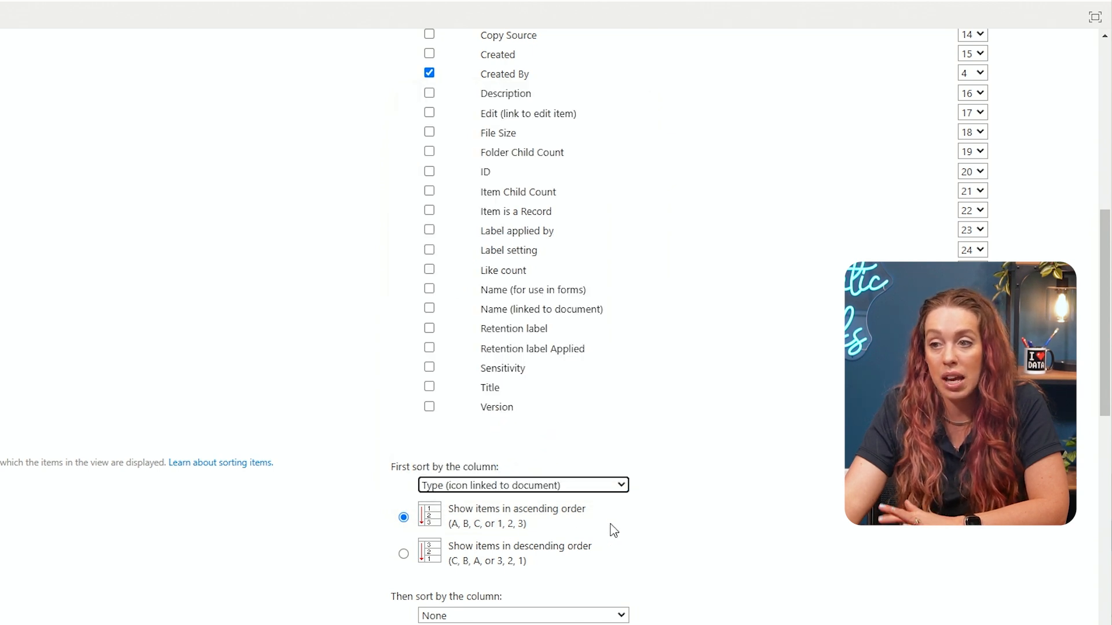
Set the view's second sort column to Modified By
scroll(652, 541, down, 4)
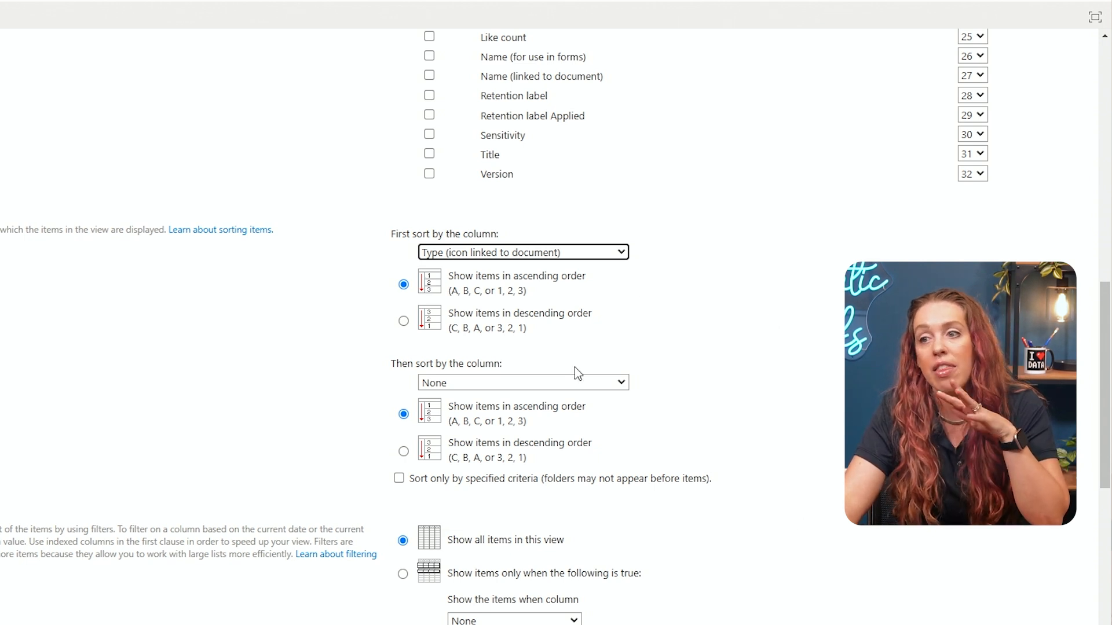
click(598, 384)
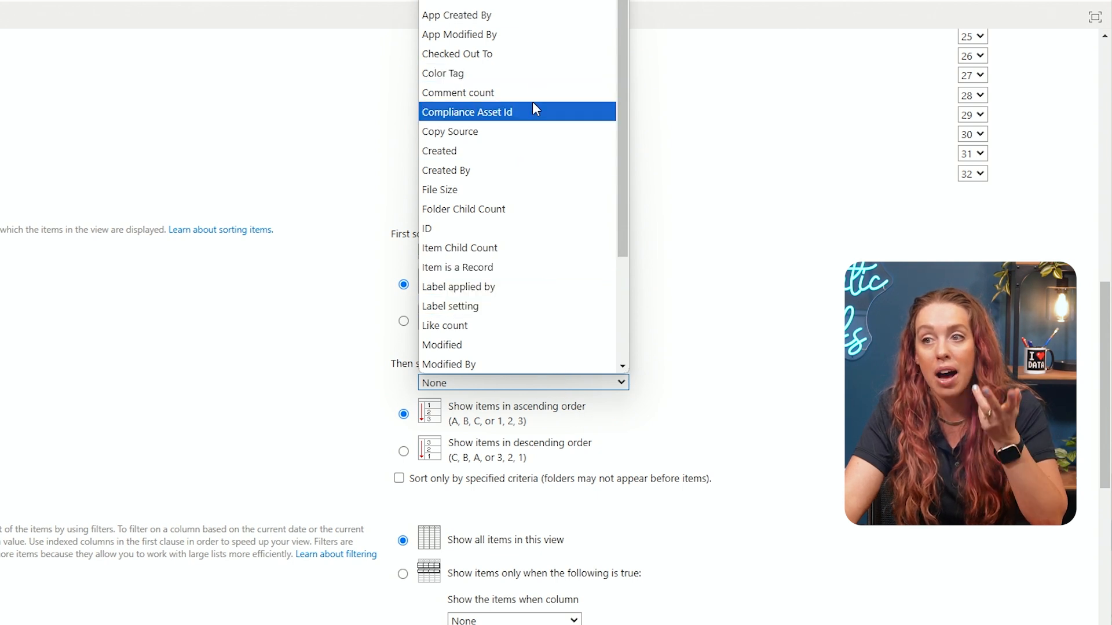
scroll(531, 190, down, 3)
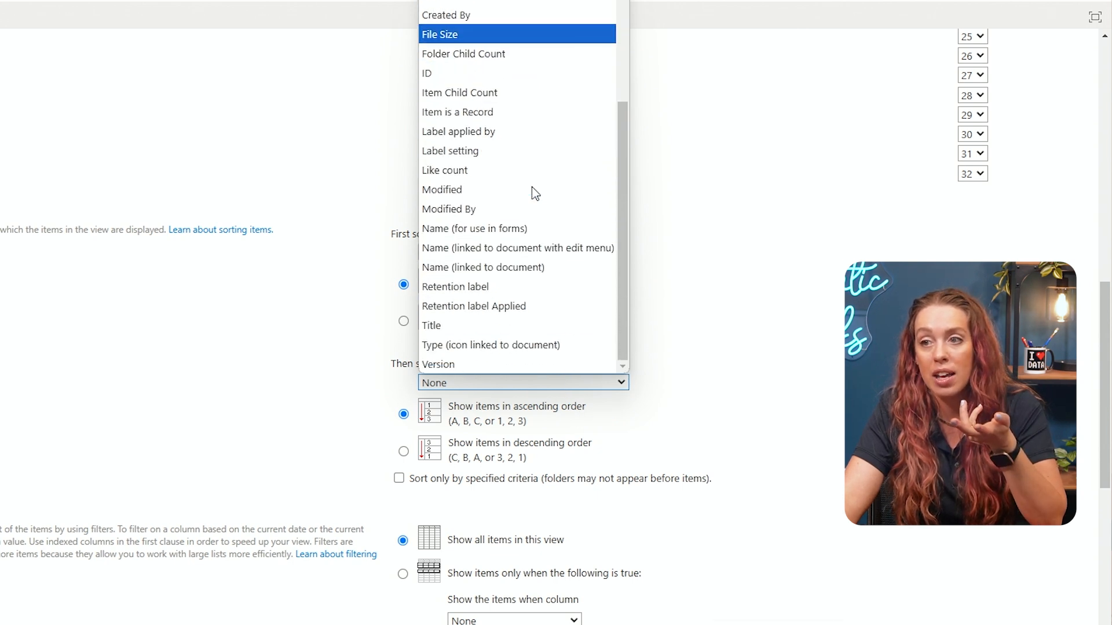
click(495, 210)
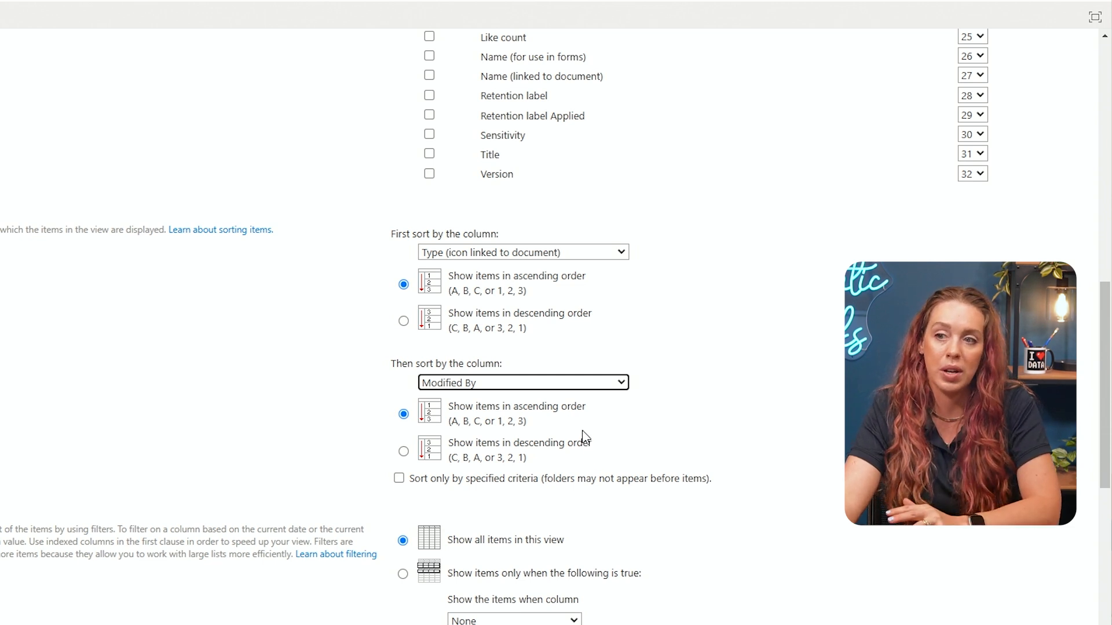
Set a filter showing only items whose Created By column is equal to the creator's first name
scroll(585, 437, down, 5)
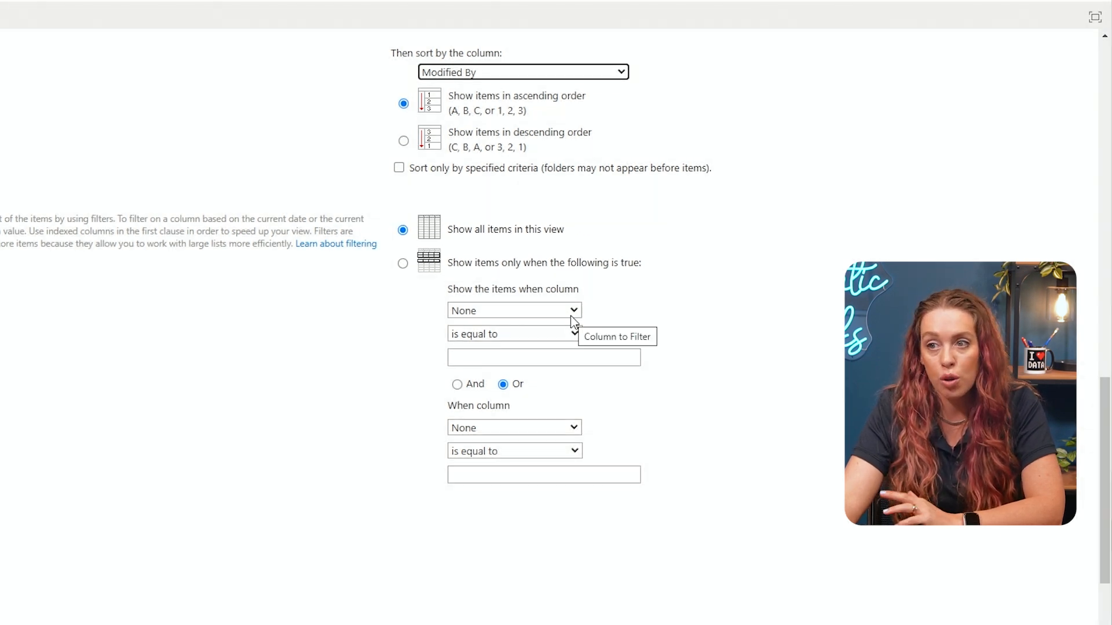
click(597, 305)
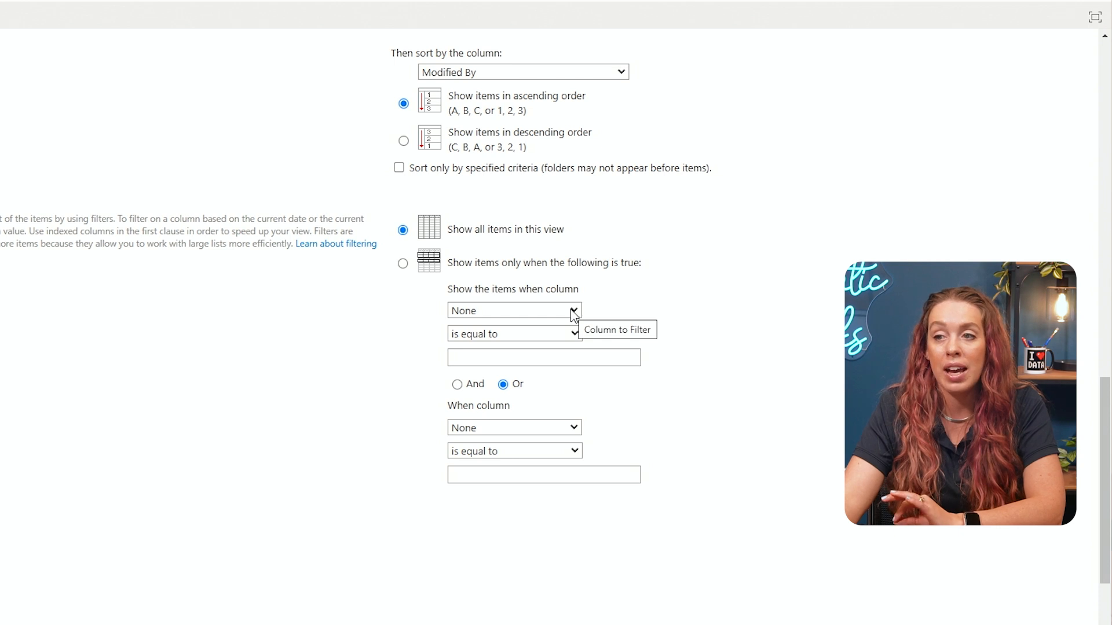
click(577, 316)
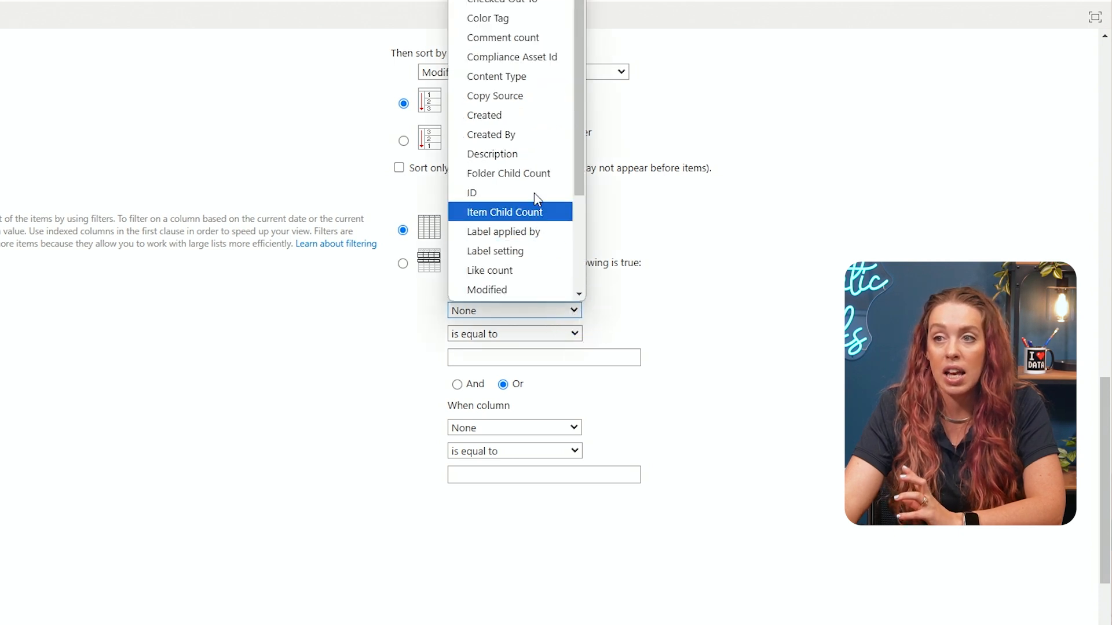
click(523, 135)
click(546, 356)
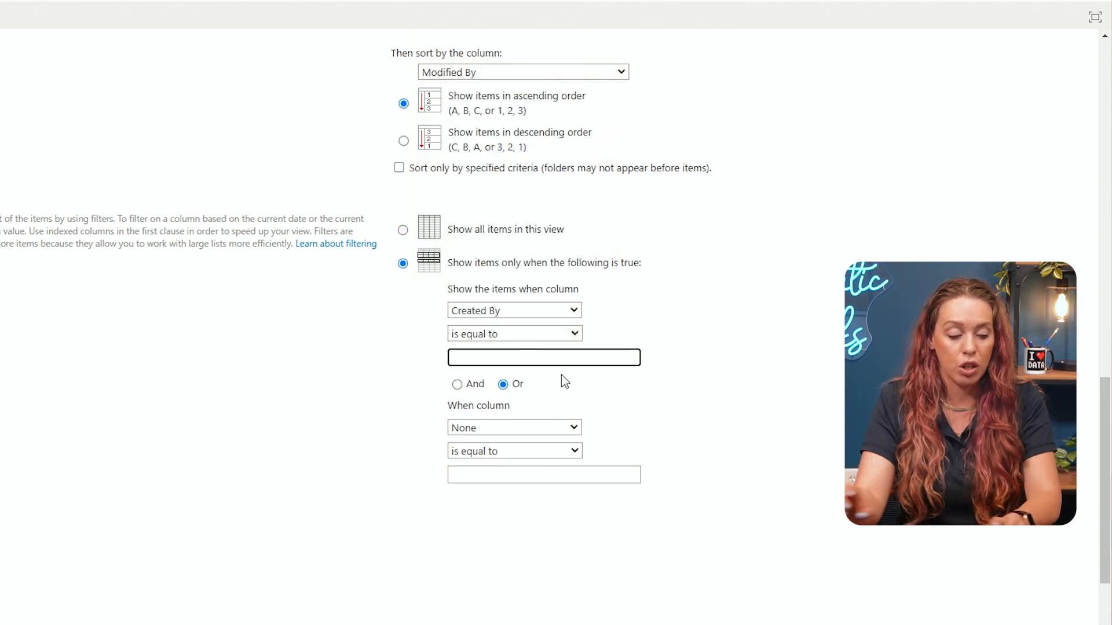
text(Allison)
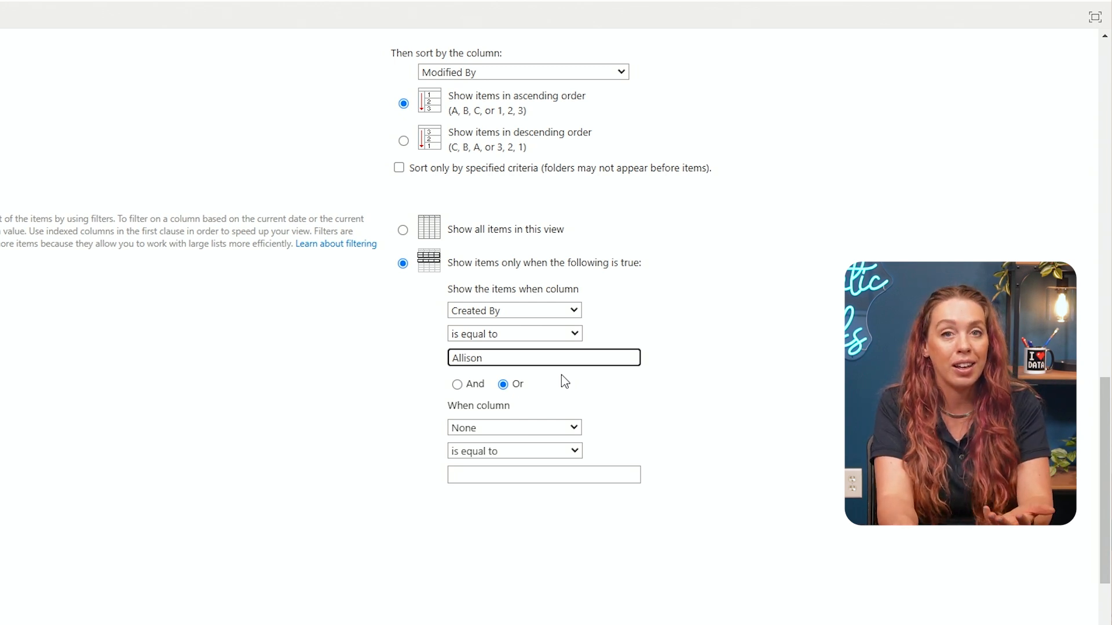
Clear the Created By filter value and switch the view back to showing all items
key(BackSpace)
key(BackSpace)
key(BackSpace)
key(BackSpace)
key(BackSpace)
key(BackSpace)
key(BackSpace)
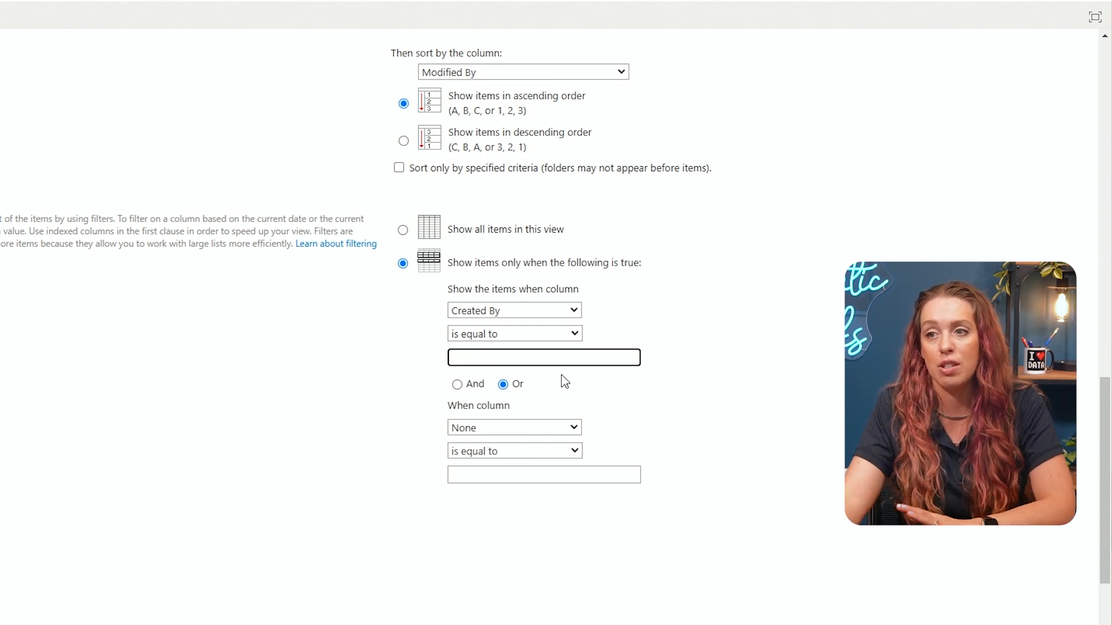
click(404, 231)
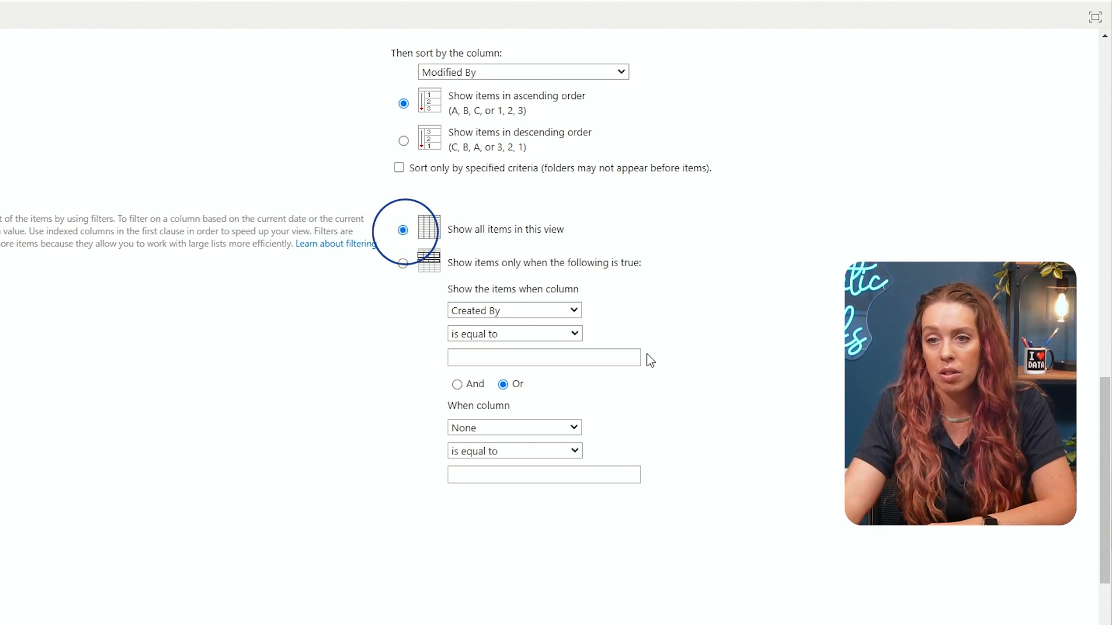
Review the view's Tabular View, Group By and Totals settings, collapsing each section again
scroll(640, 357, down, 5)
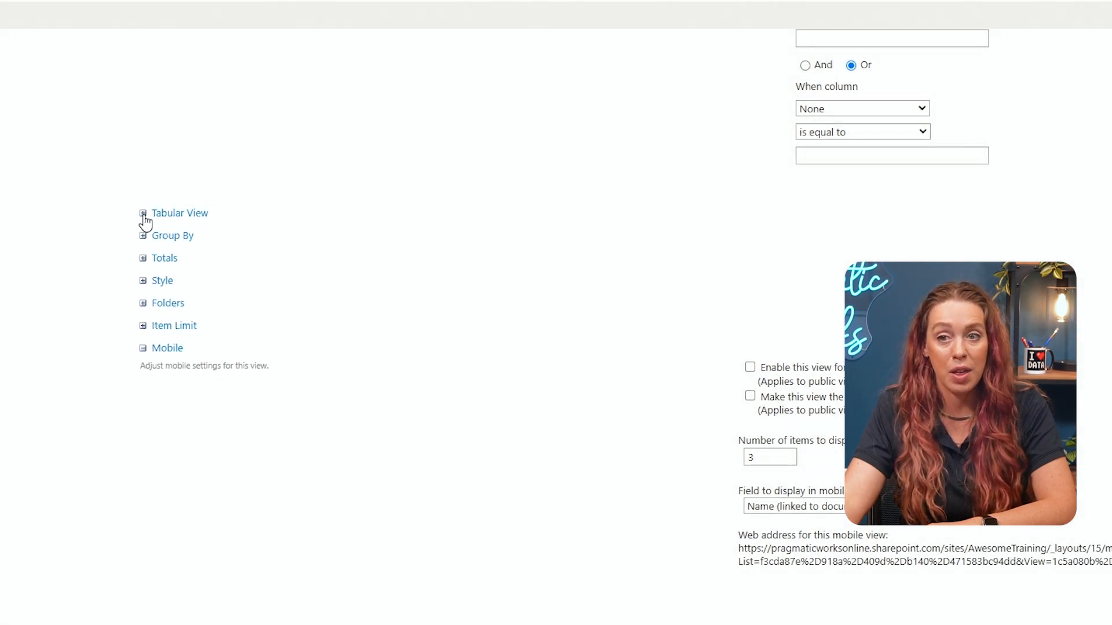
click(143, 214)
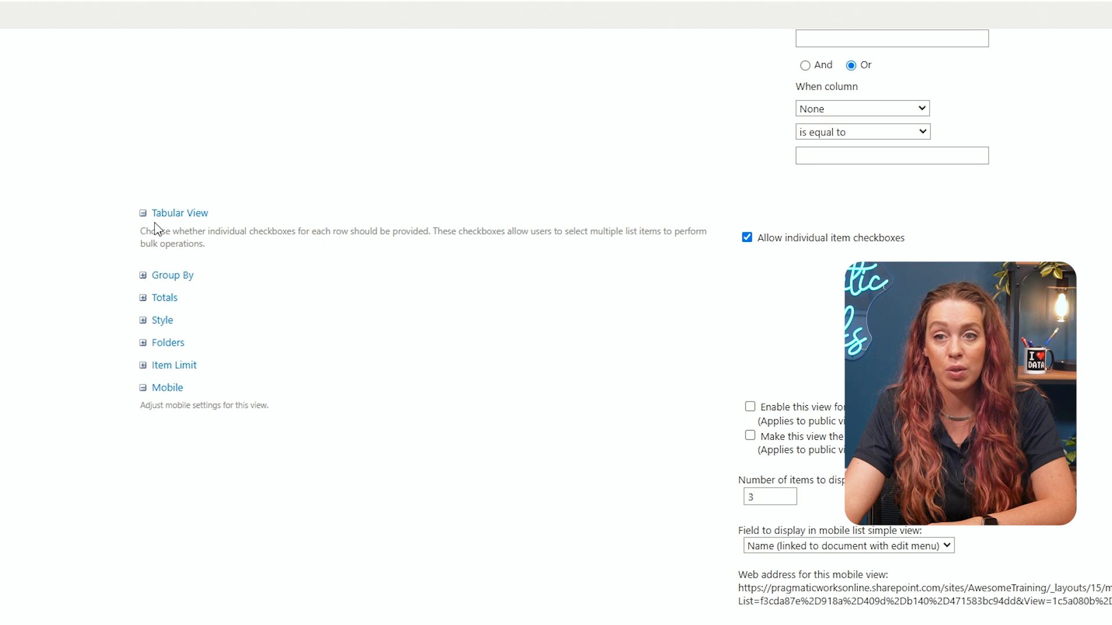
click(143, 213)
click(144, 236)
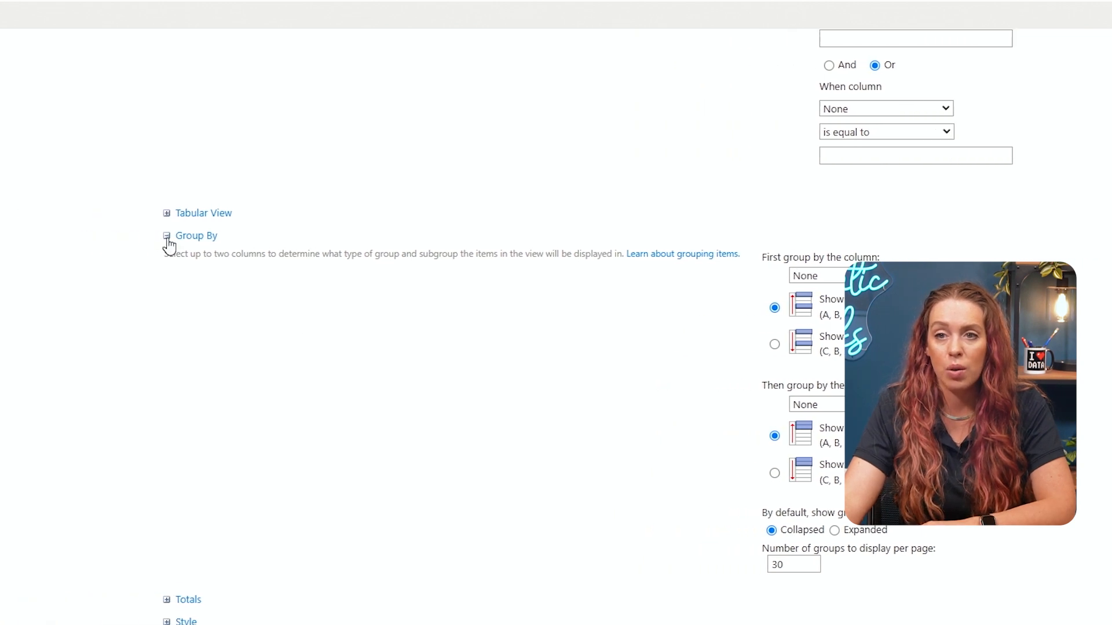
click(168, 238)
click(166, 259)
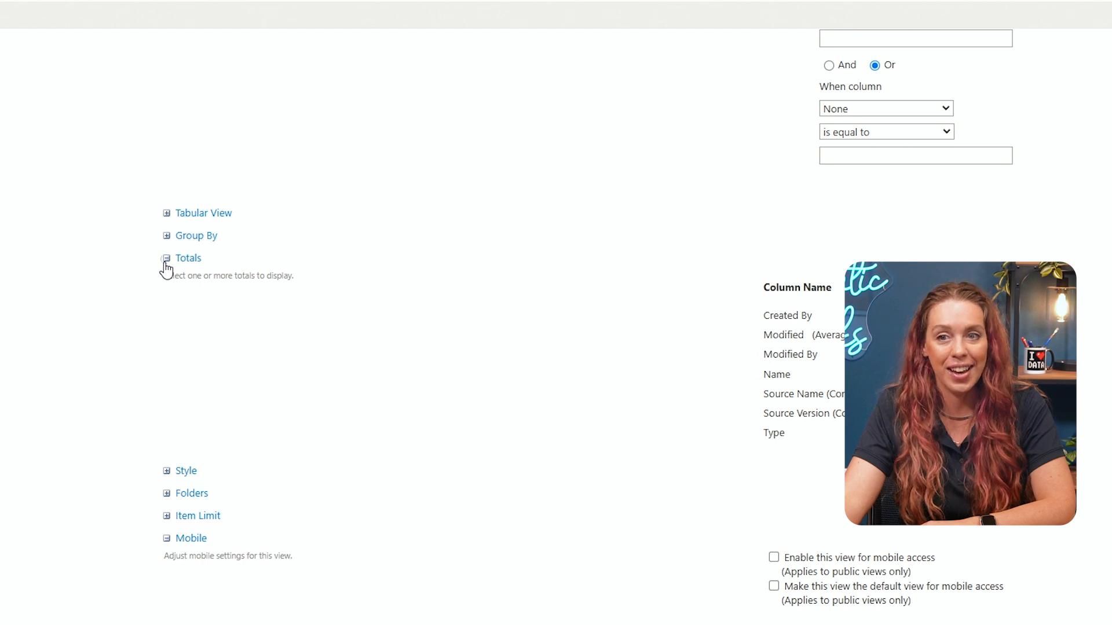
click(166, 259)
Review the view's Style, Folders and Item Limit settings, collapsing each section again
click(165, 282)
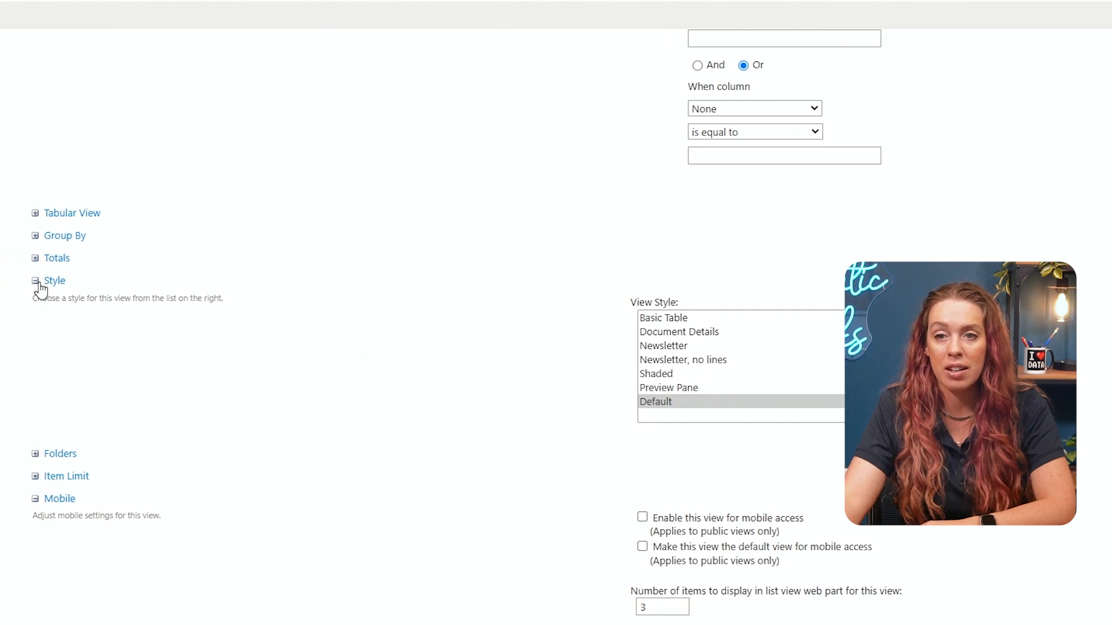
click(6, 281)
click(35, 303)
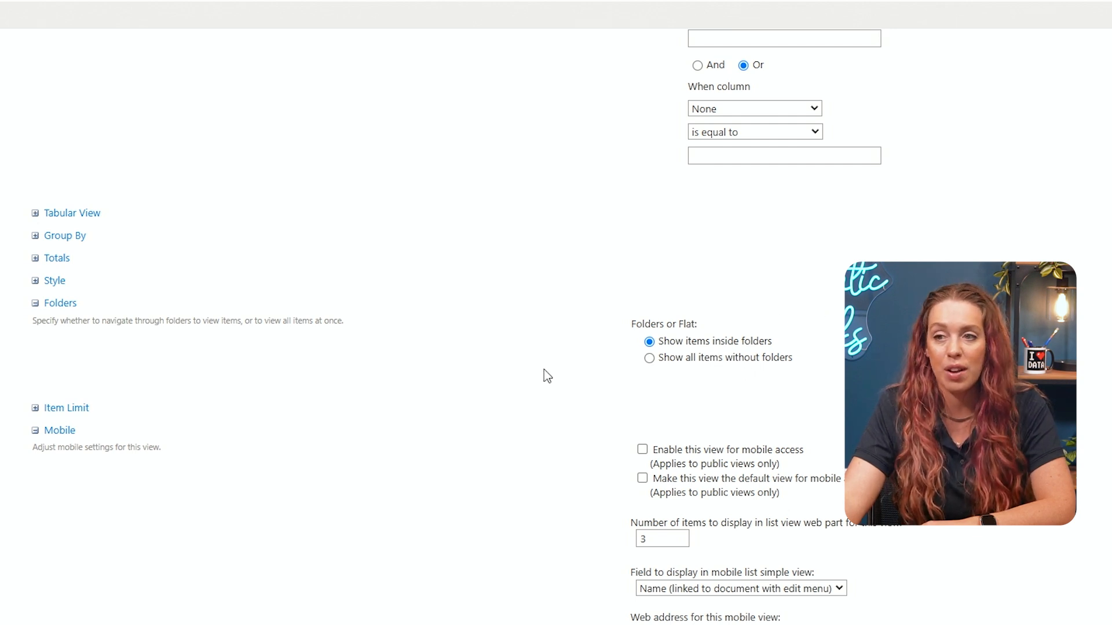
click(36, 303)
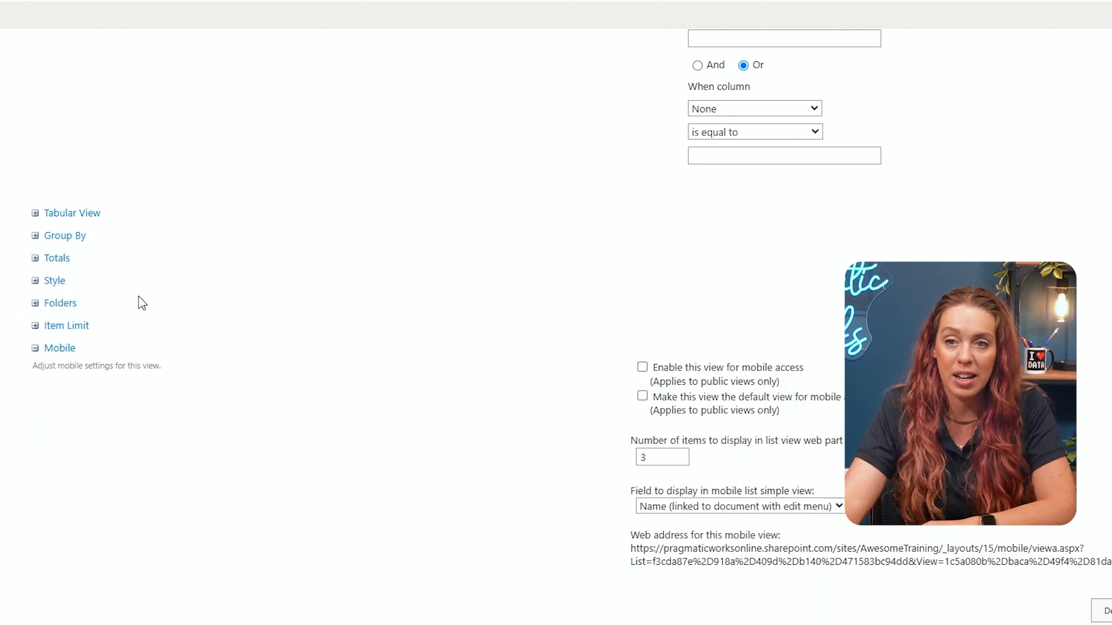
click(35, 326)
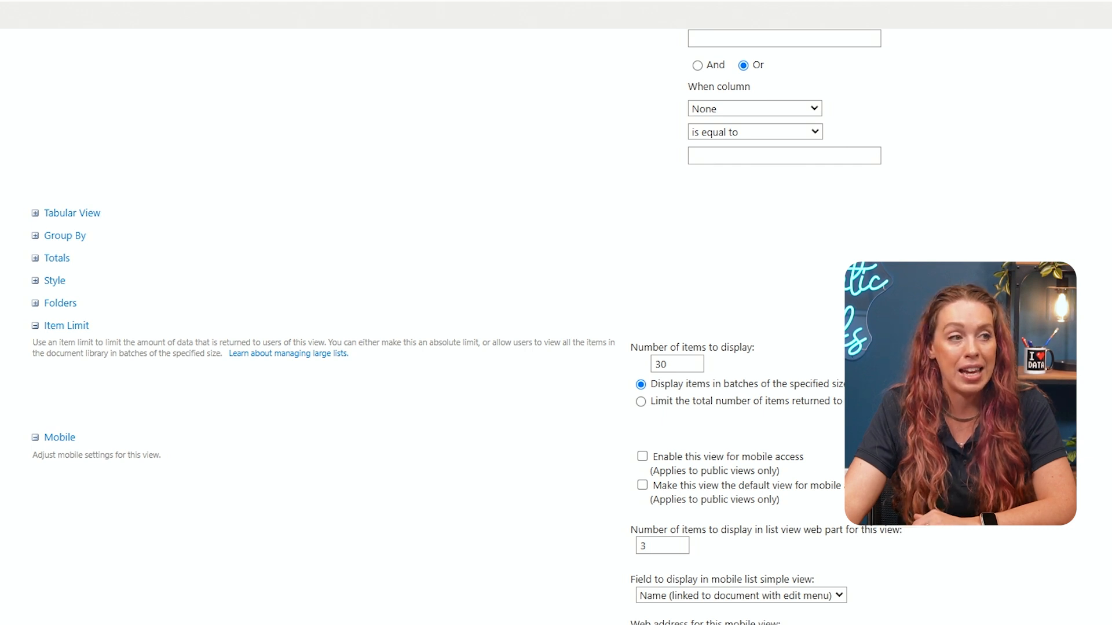
click(35, 326)
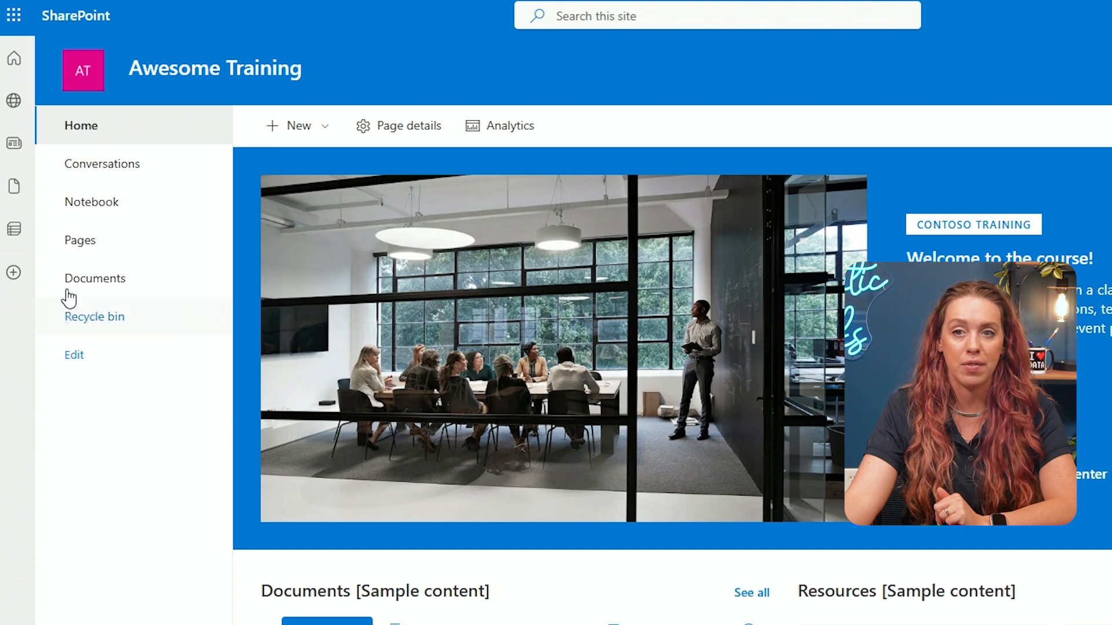
Start a new Web Part Page from the site's Pages library and name it Cool Content
click(92, 242)
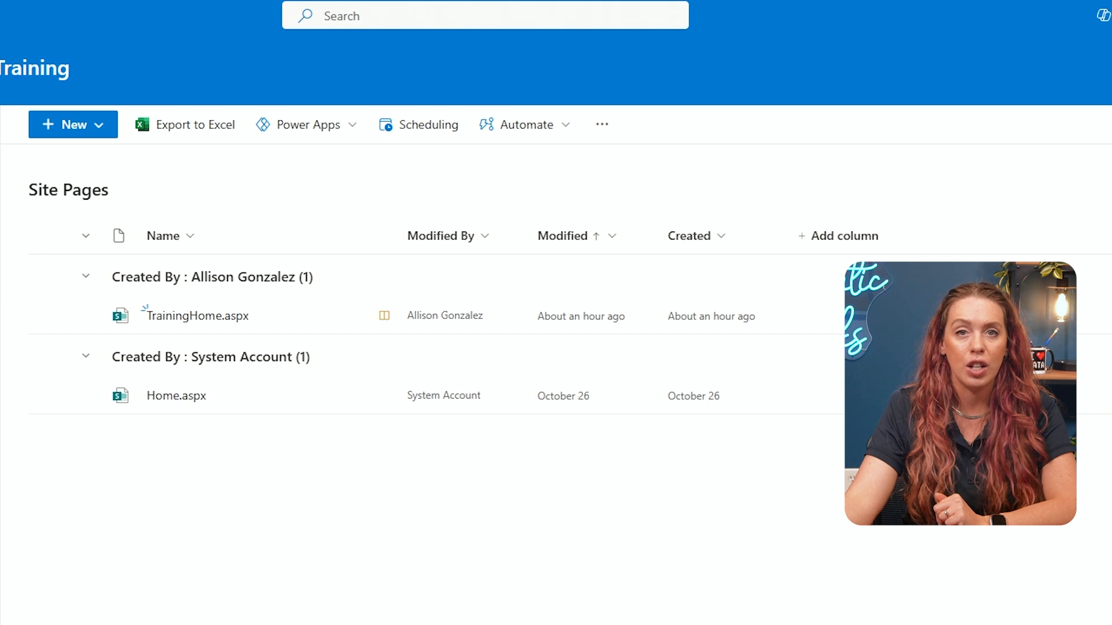
click(102, 124)
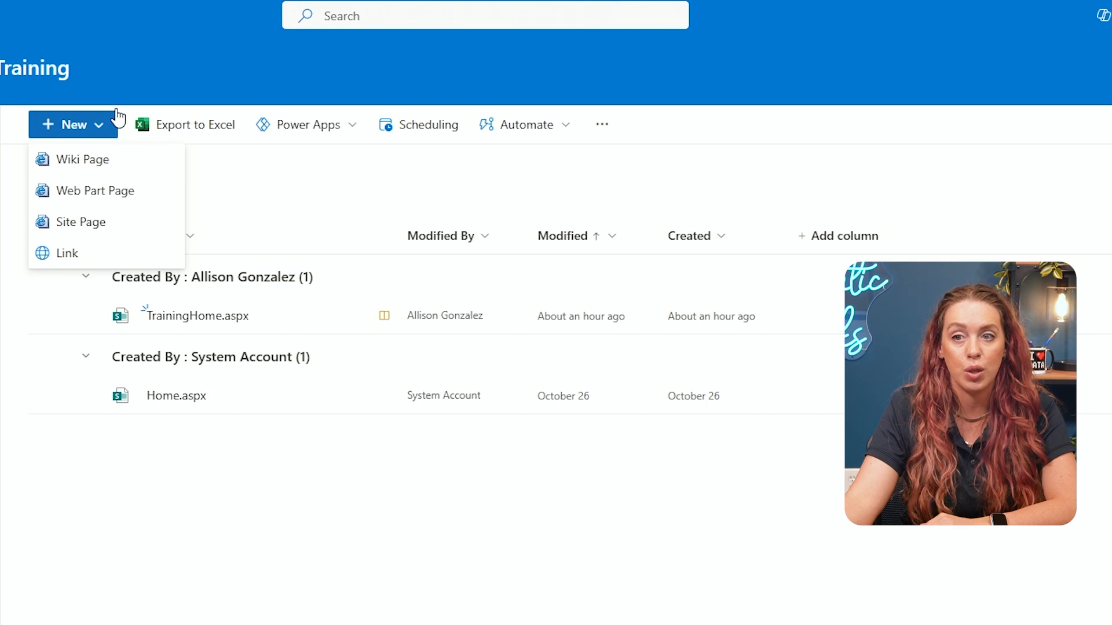
click(116, 193)
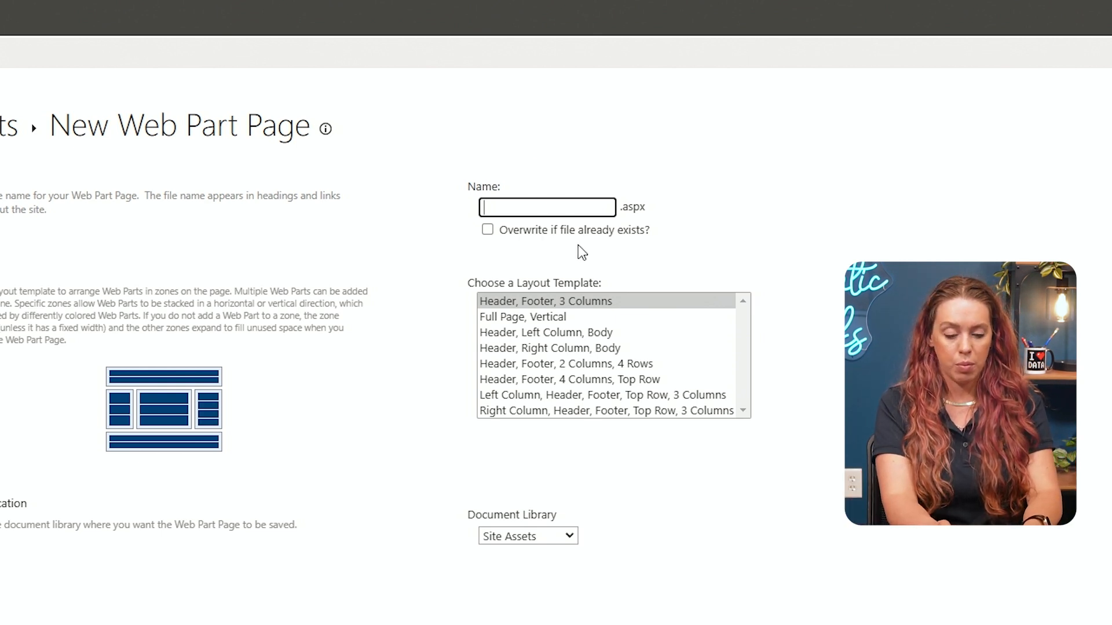
text(Cool Content)
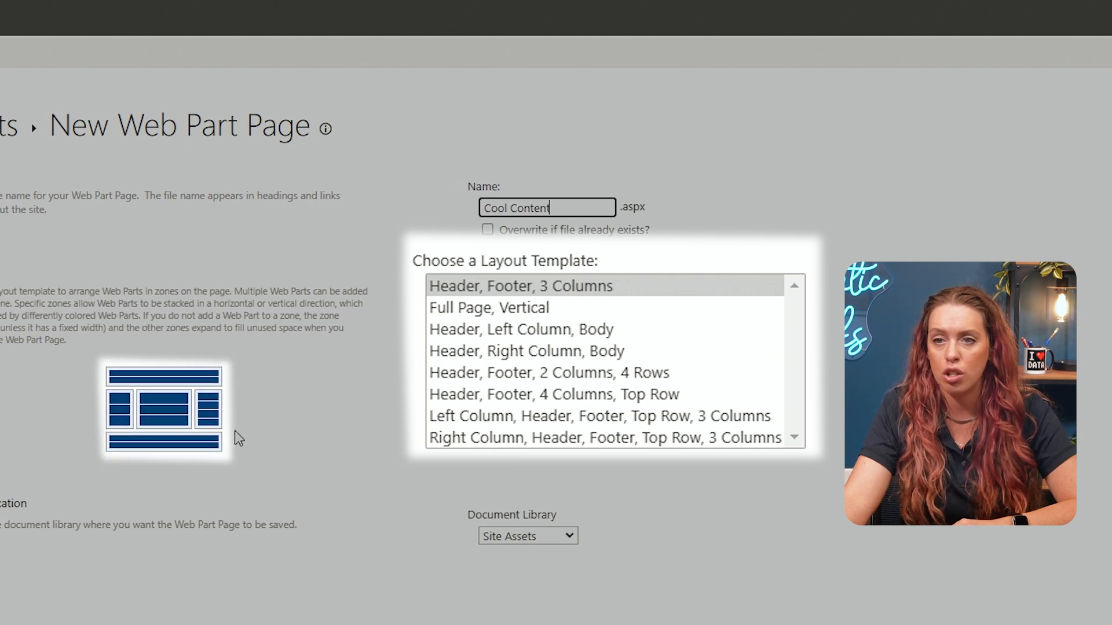
Preview the layout templates, choose Left Column, Header, Footer, Top Row, 3 Columns, and create the page
click(493, 308)
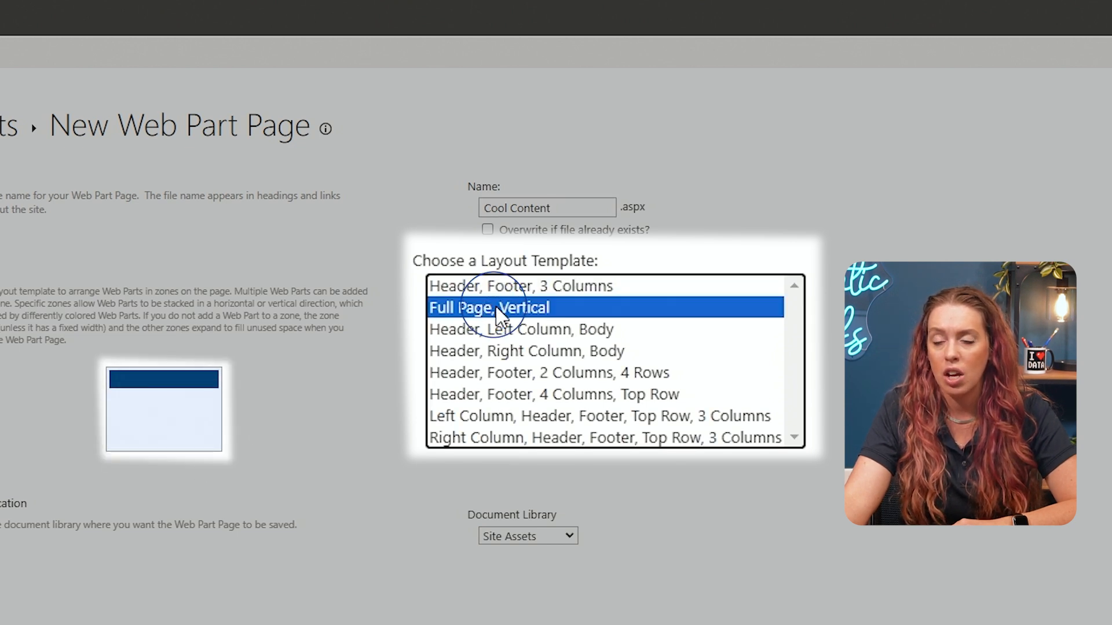
click(583, 329)
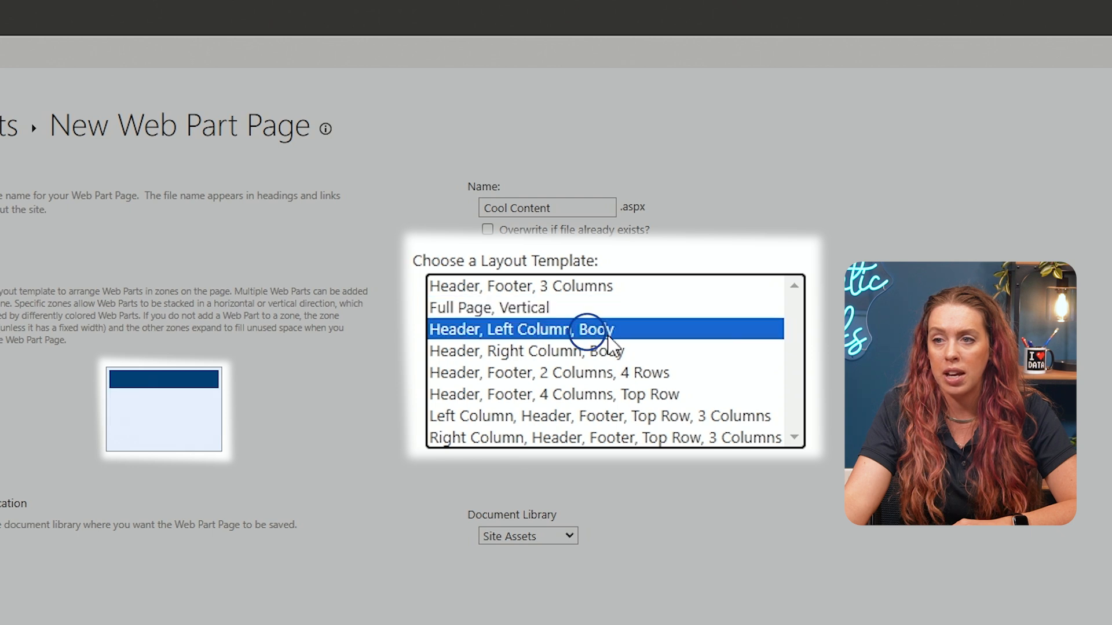
click(634, 350)
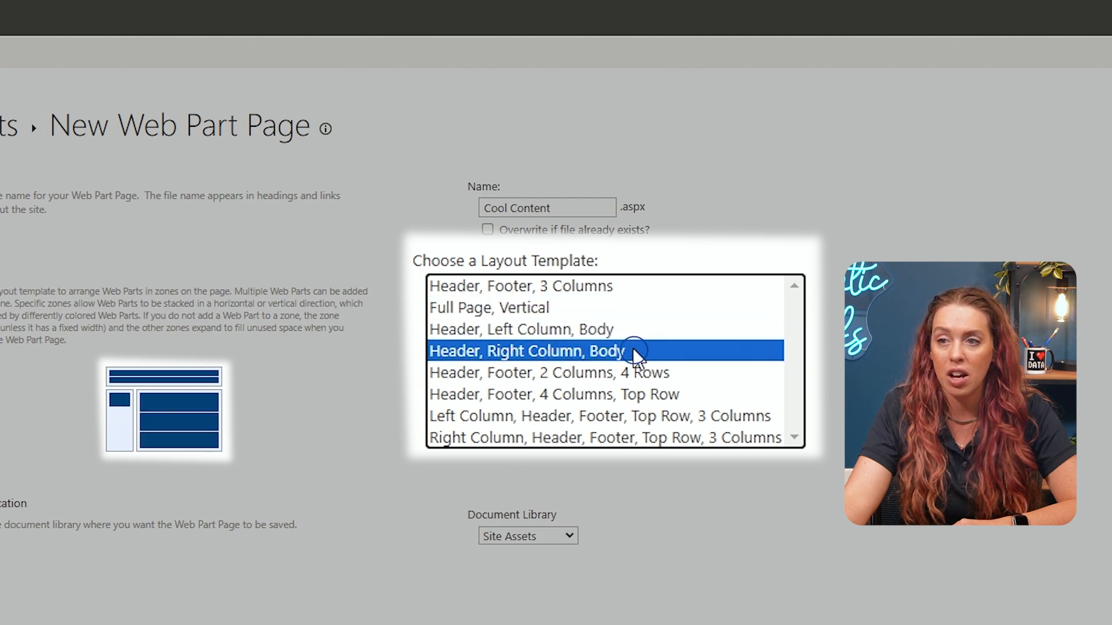
click(662, 372)
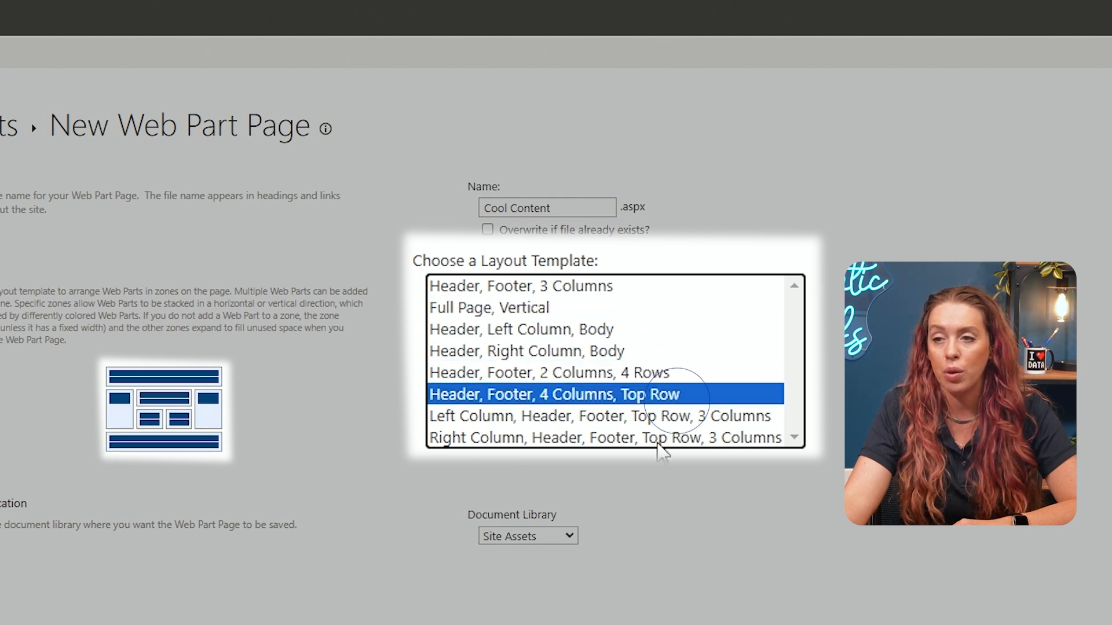
click(667, 422)
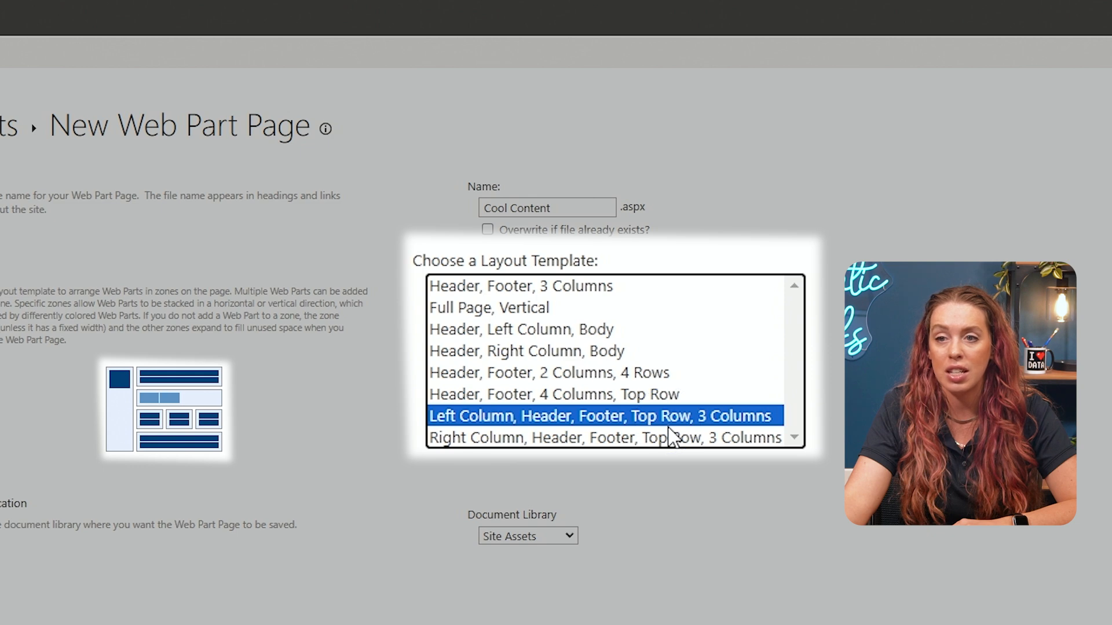
click(647, 439)
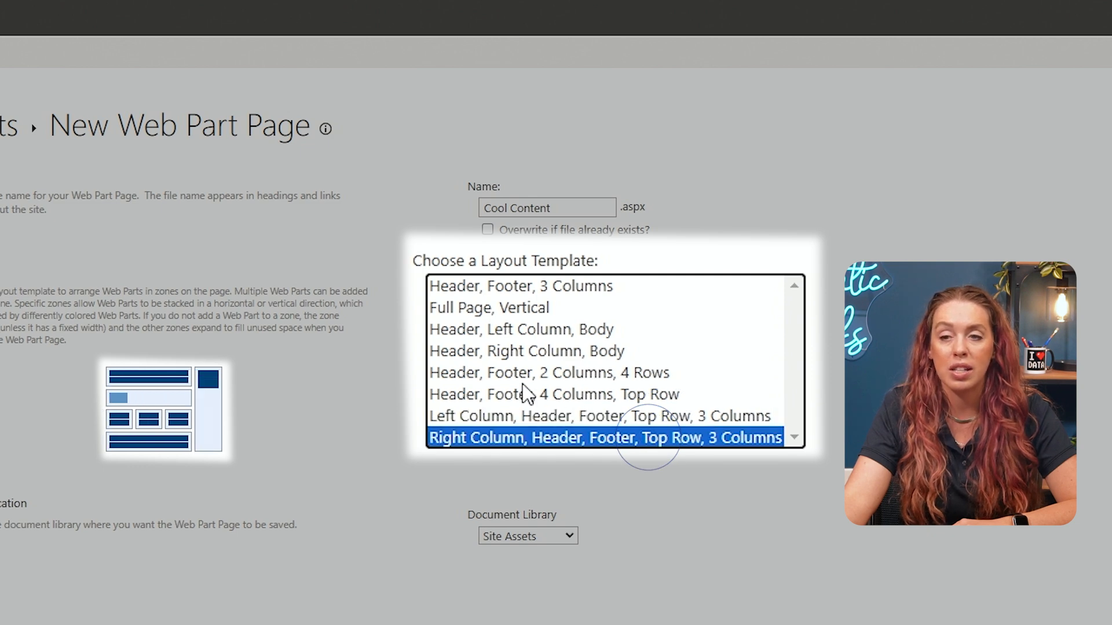
click(589, 414)
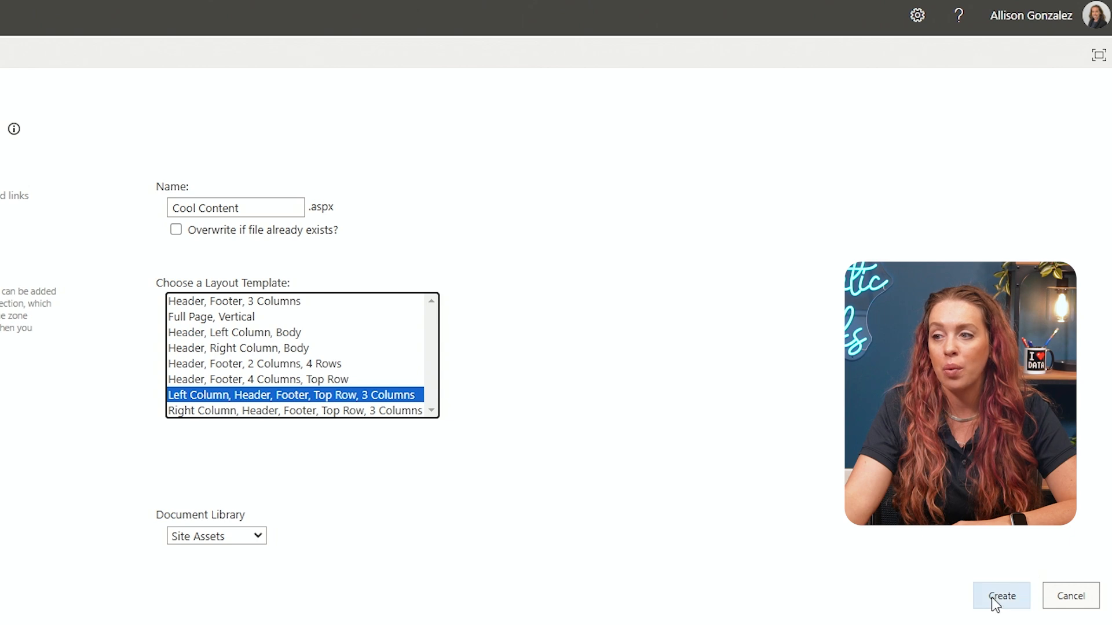
click(997, 598)
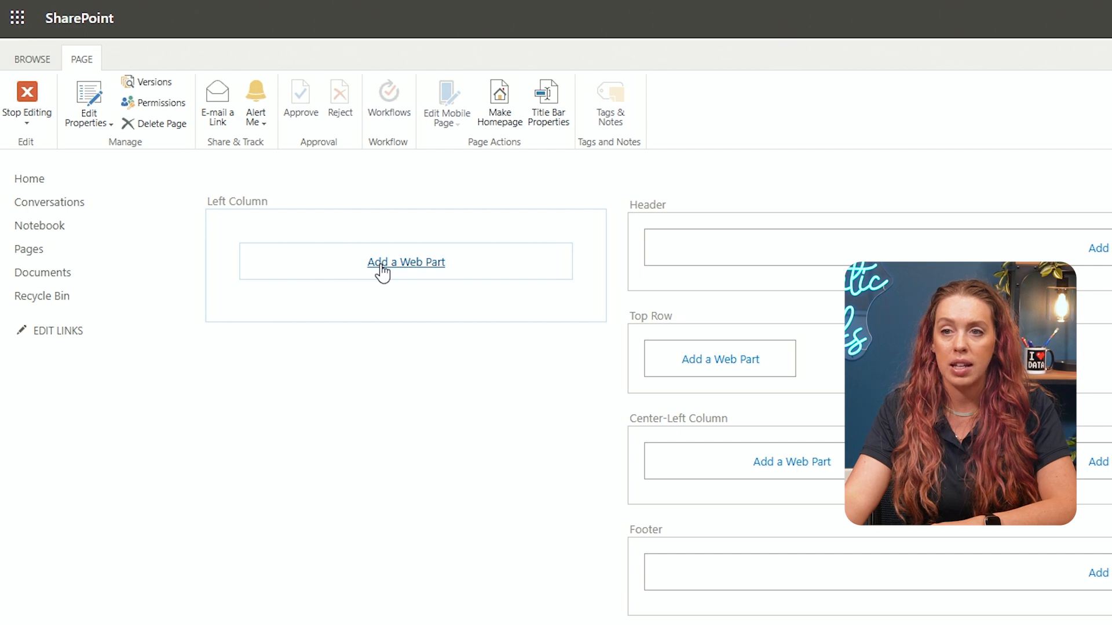
Add the Documents web part to the page's Left Column zone
click(418, 266)
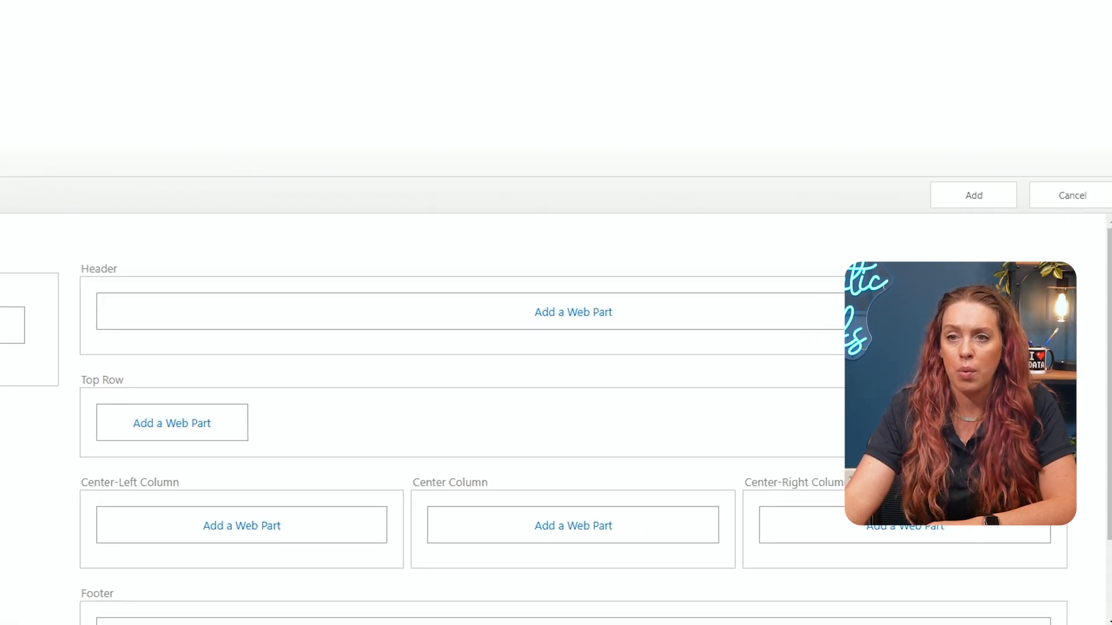
click(958, 193)
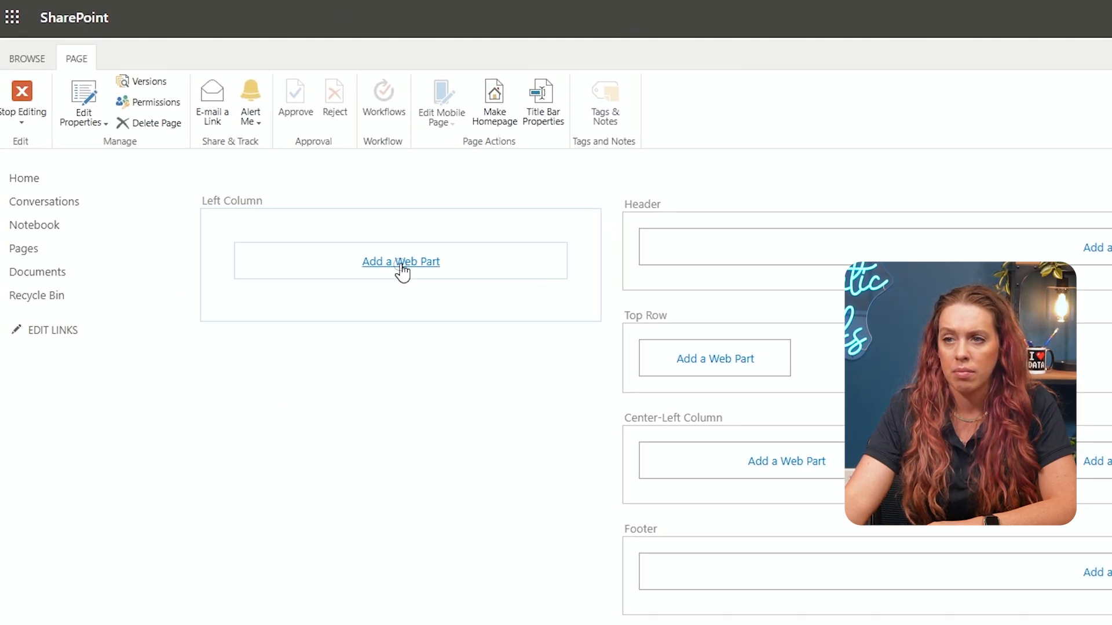
click(400, 263)
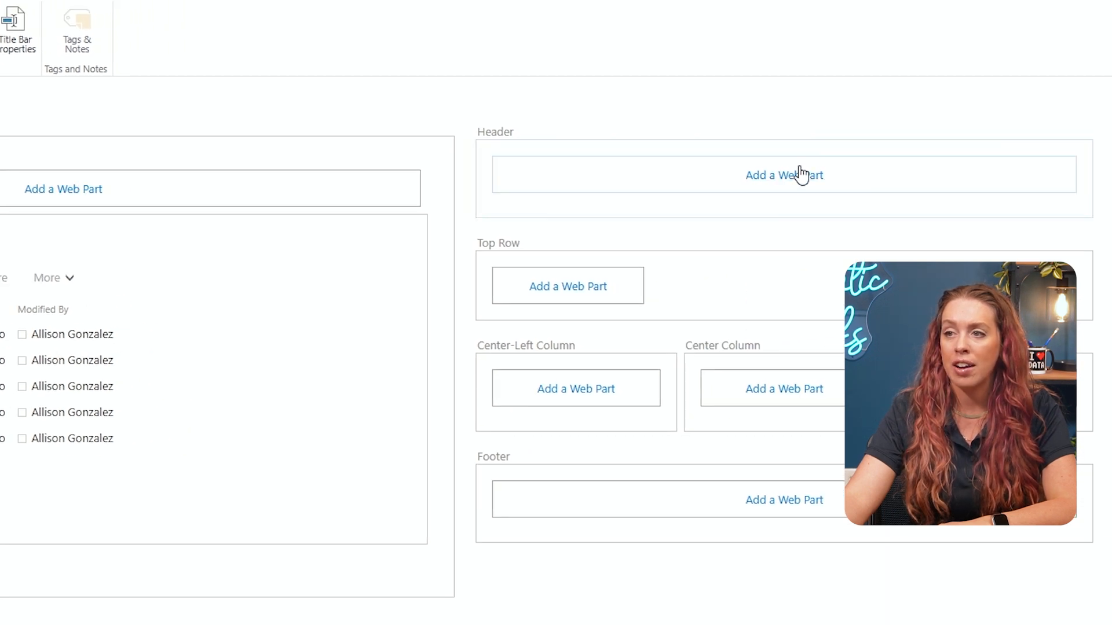
Browse the web part categories for the Header zone and add the Events part from the Apps category
click(798, 175)
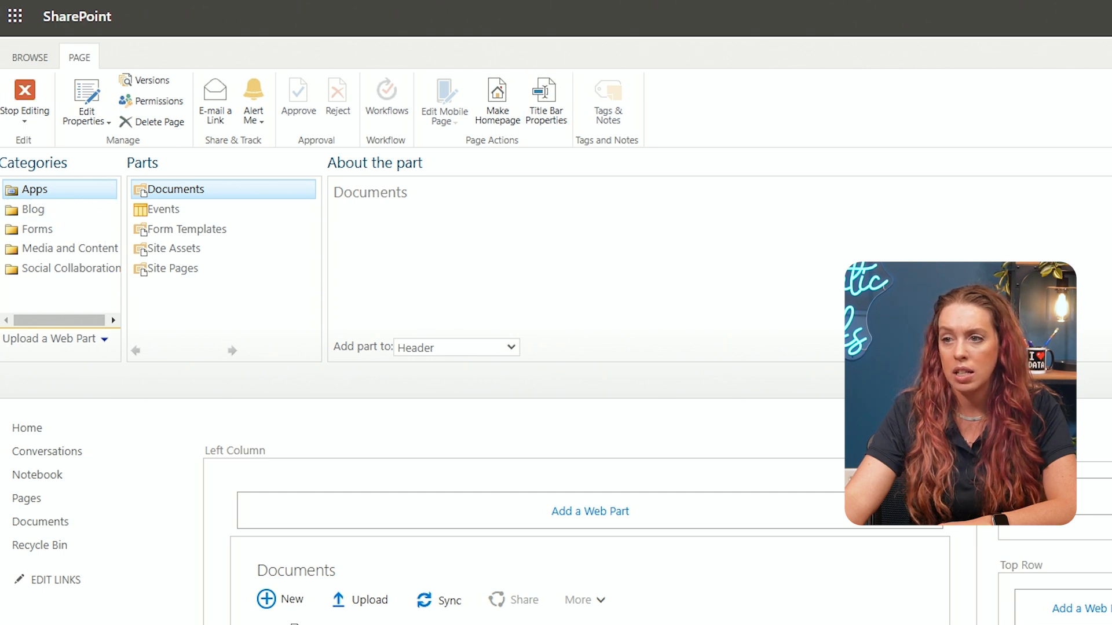
click(41, 209)
click(45, 231)
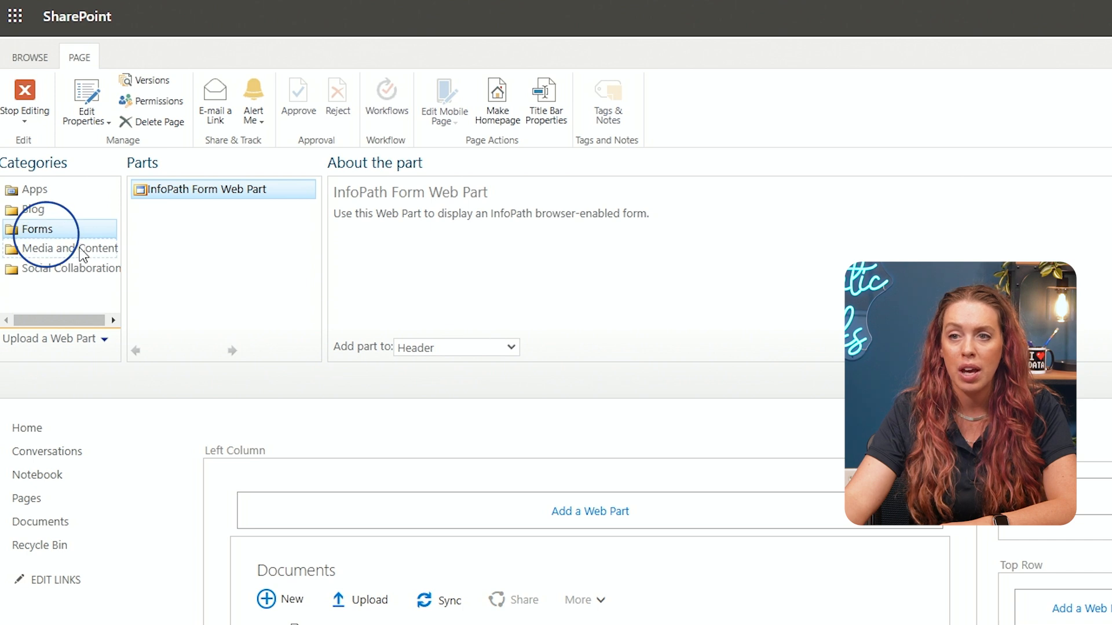
click(81, 250)
click(84, 268)
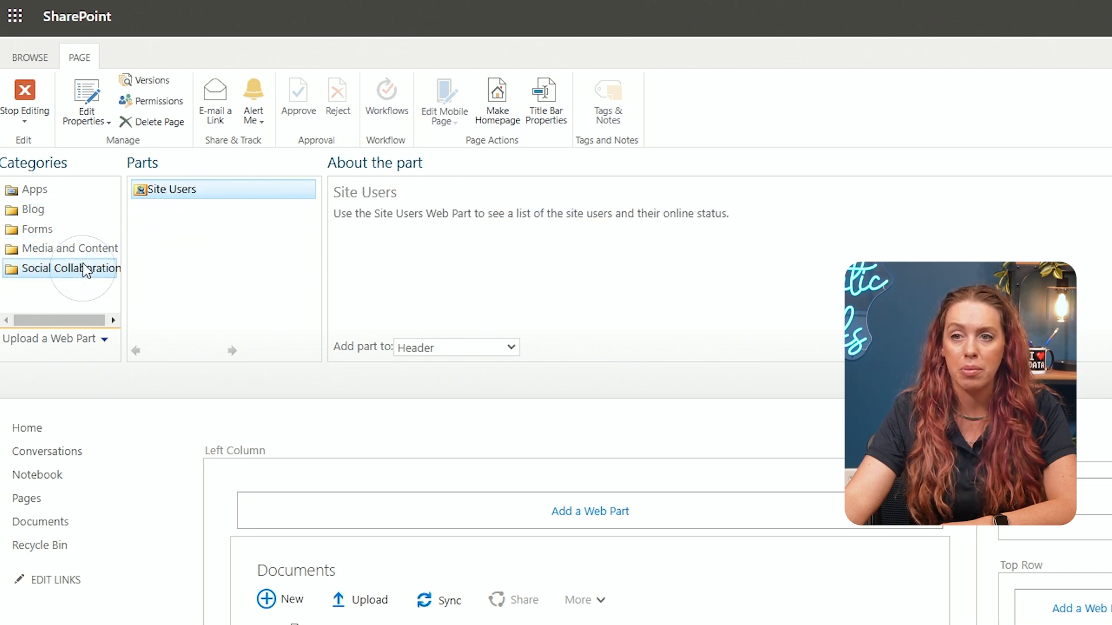
click(49, 191)
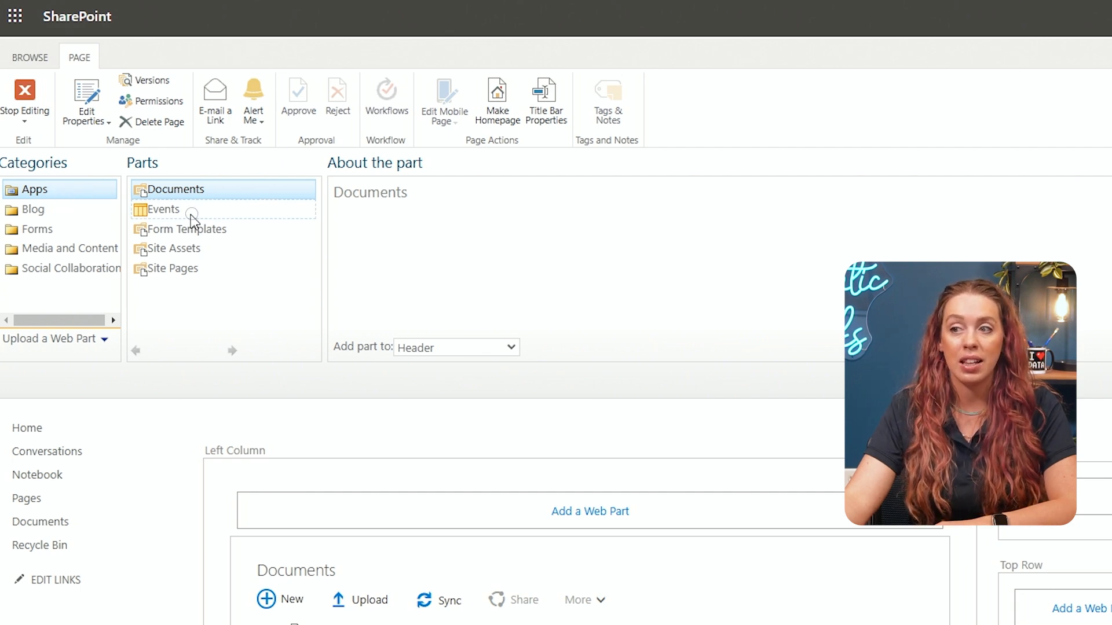
click(192, 213)
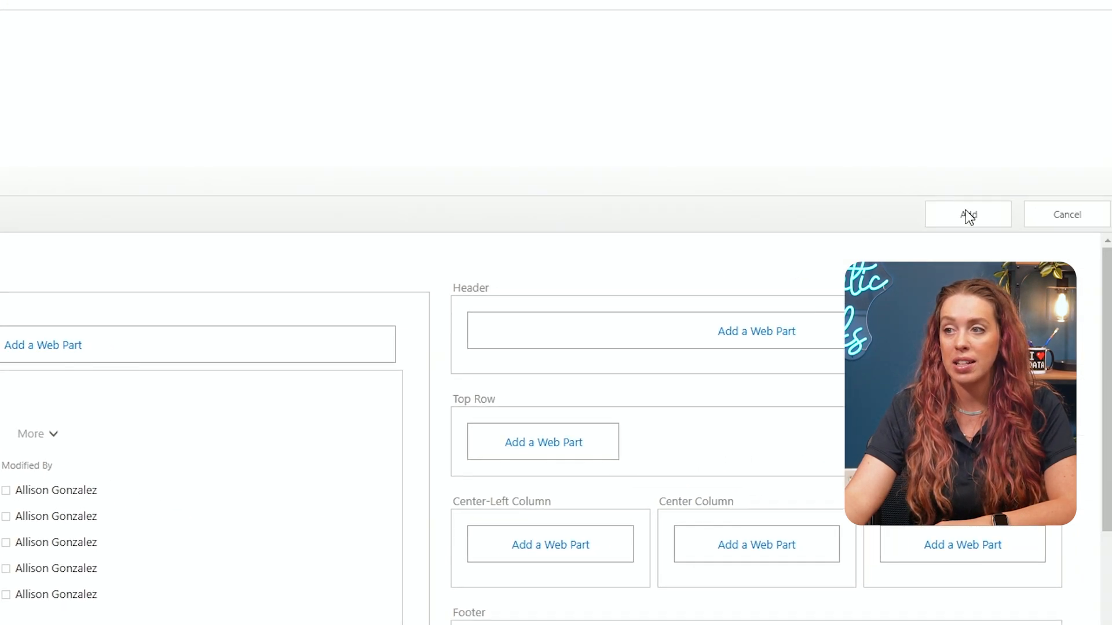
click(967, 214)
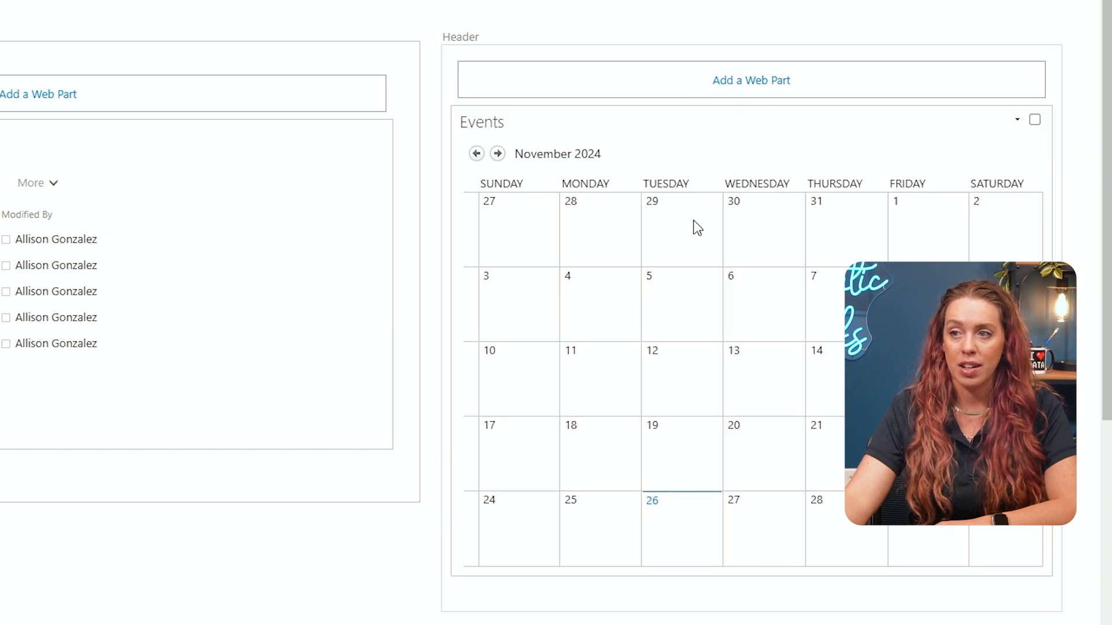
Look over the page's remaining web part zones and stop editing the page
scroll(733, 195, down, 1)
scroll(736, 203, down, 5)
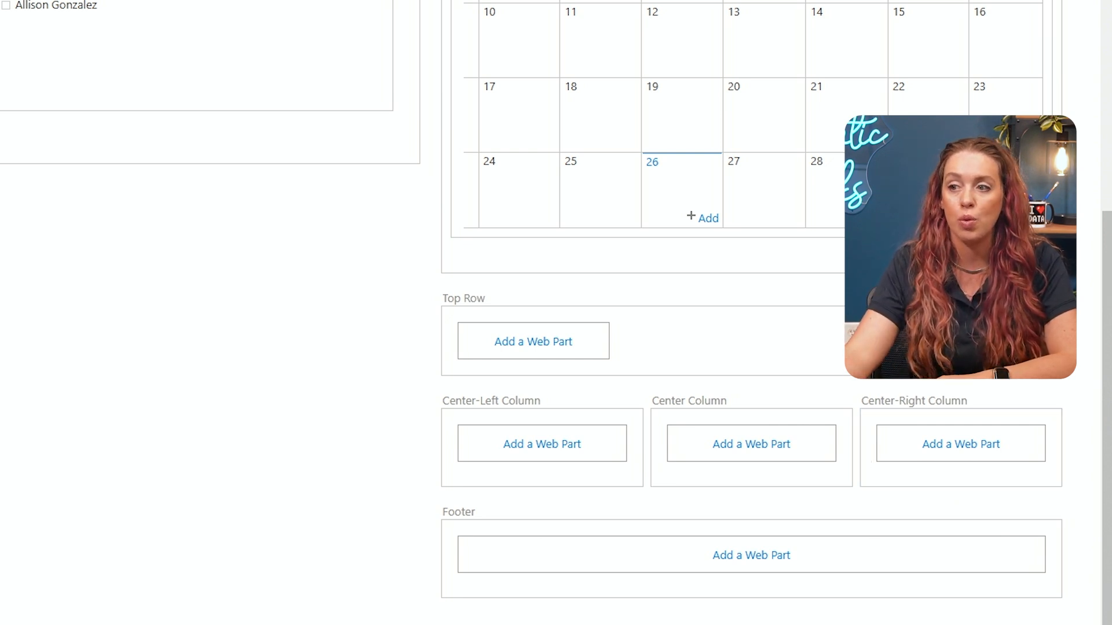
scroll(438, 276, up, 5)
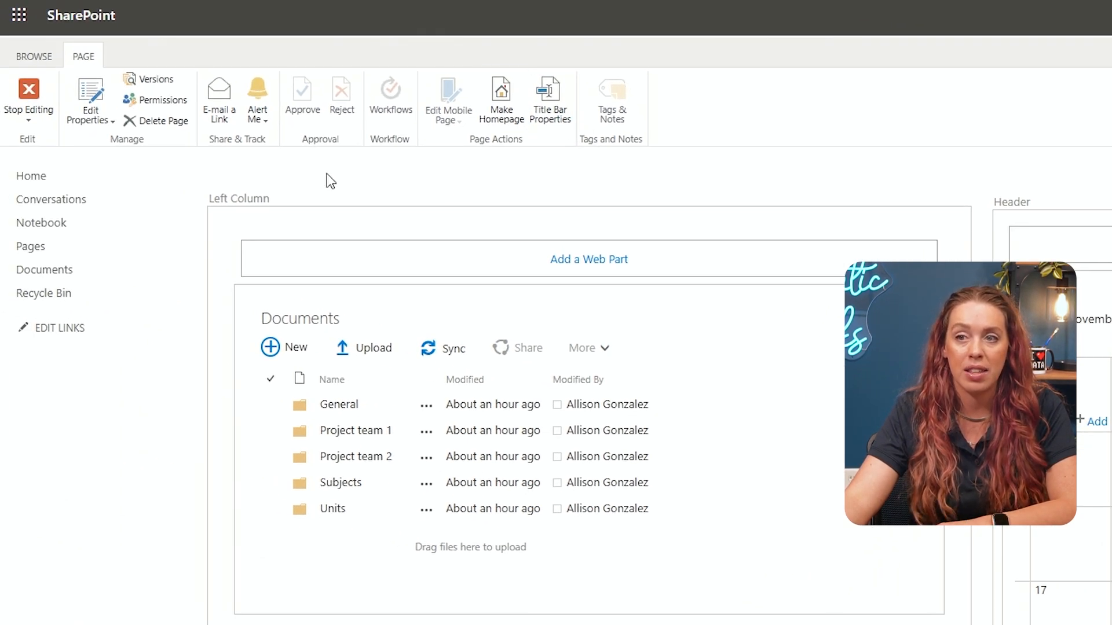
click(31, 96)
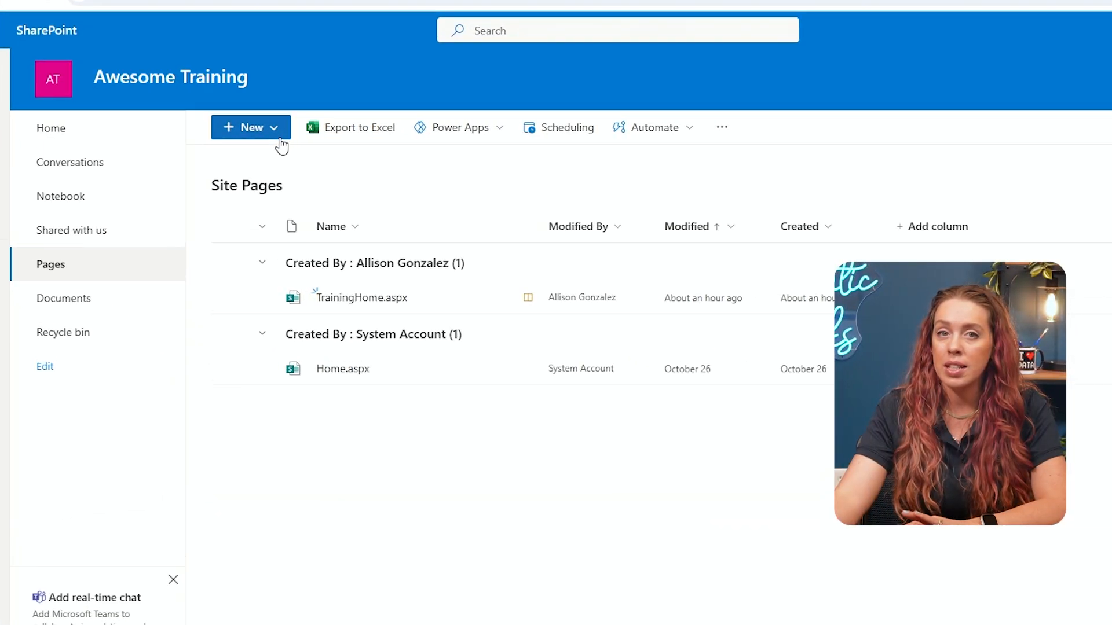
Start a new Site Page from the Awesome Training site's Pages library
click(297, 129)
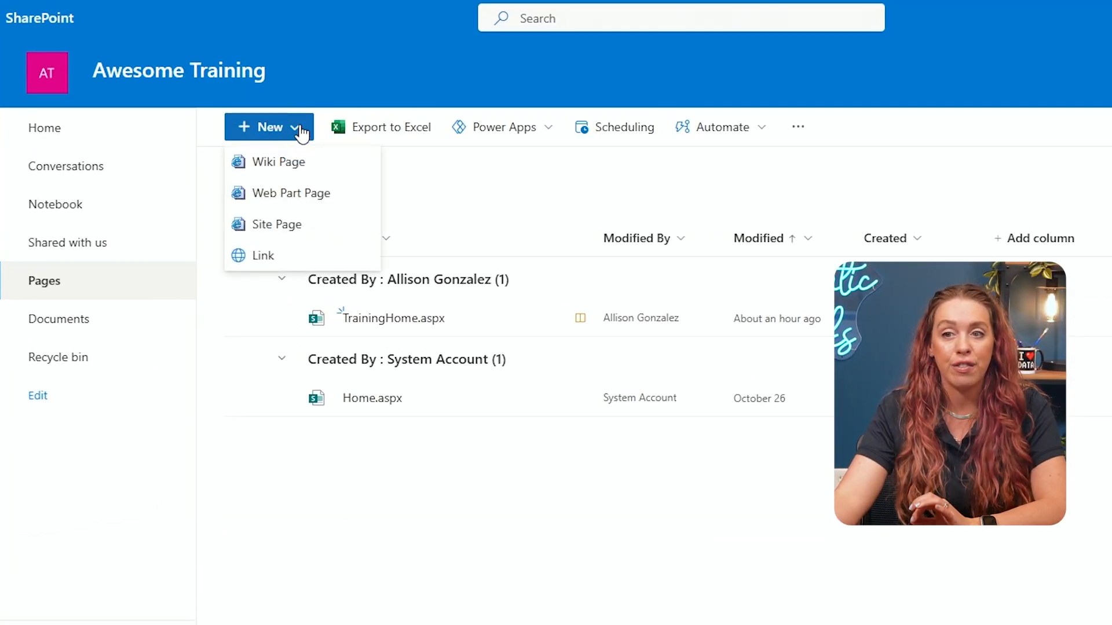
click(302, 224)
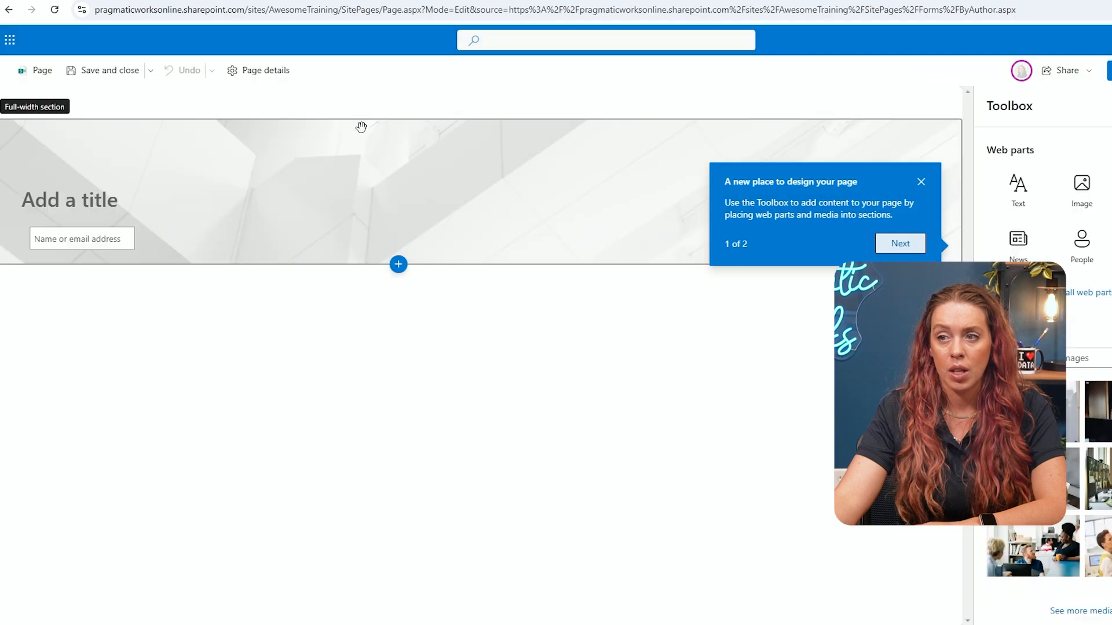
Dismiss the introductory tips, title the page Cool New Page and remove the author from its banner
click(921, 181)
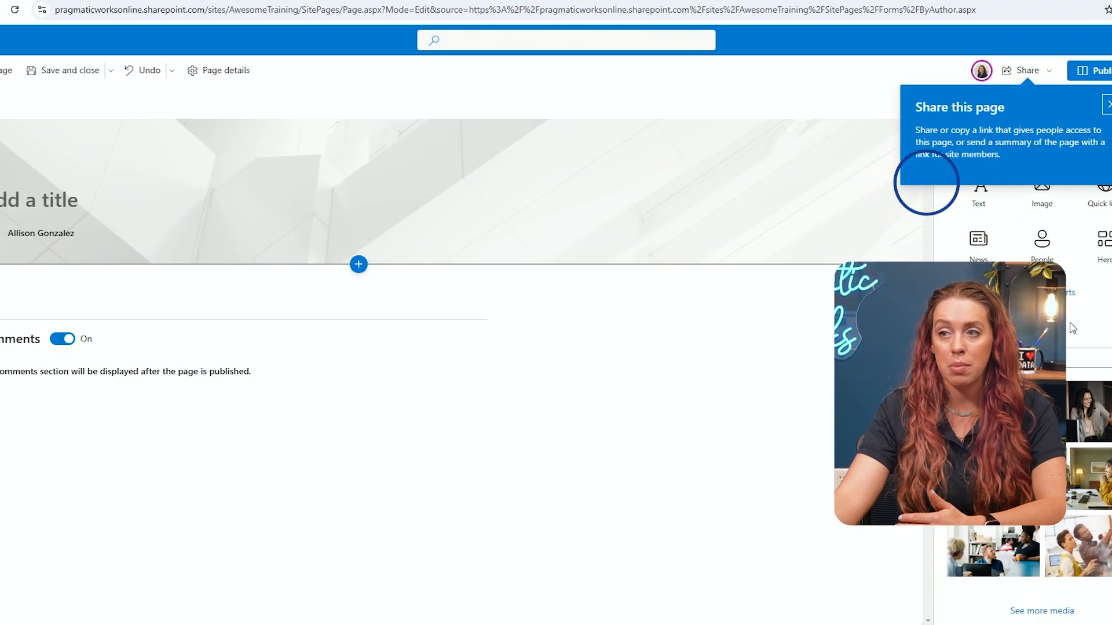
click(1108, 104)
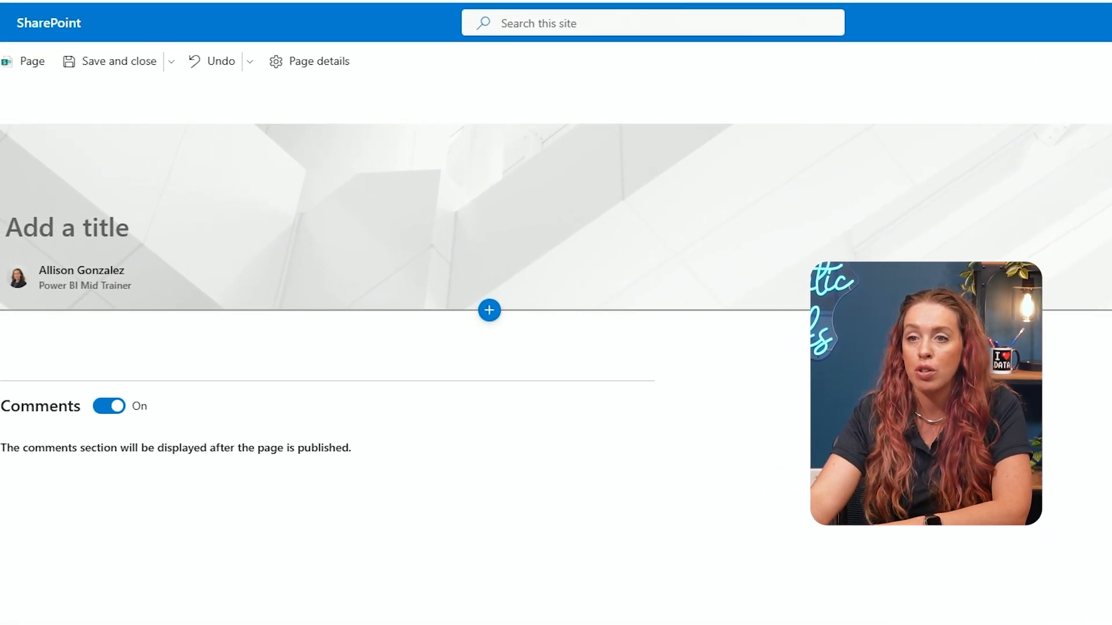
click(85, 235)
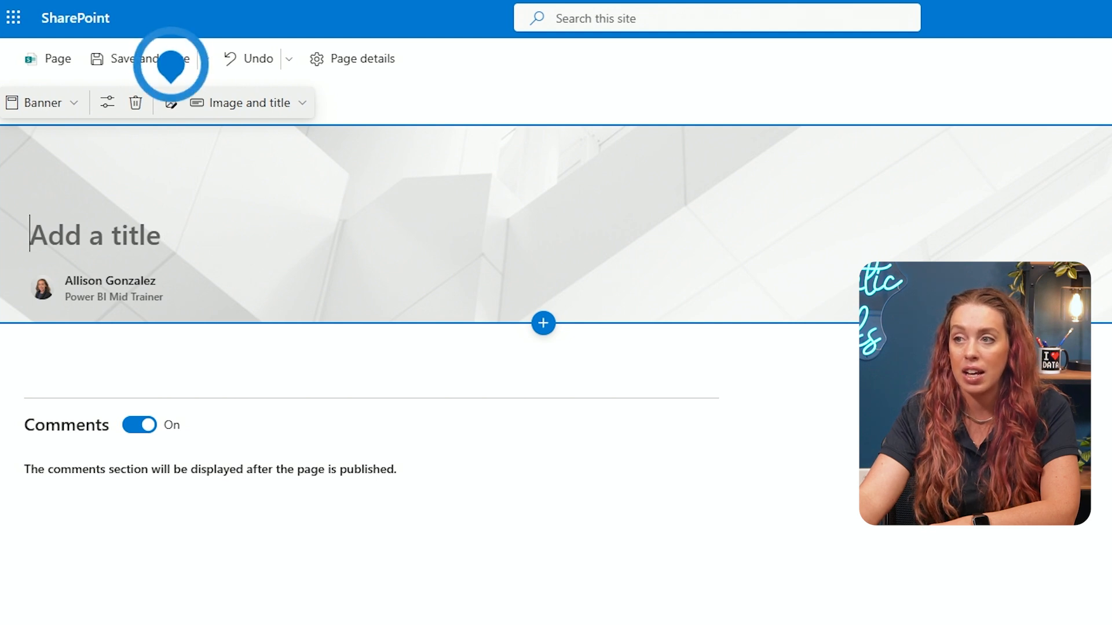
text(Cool New Page)
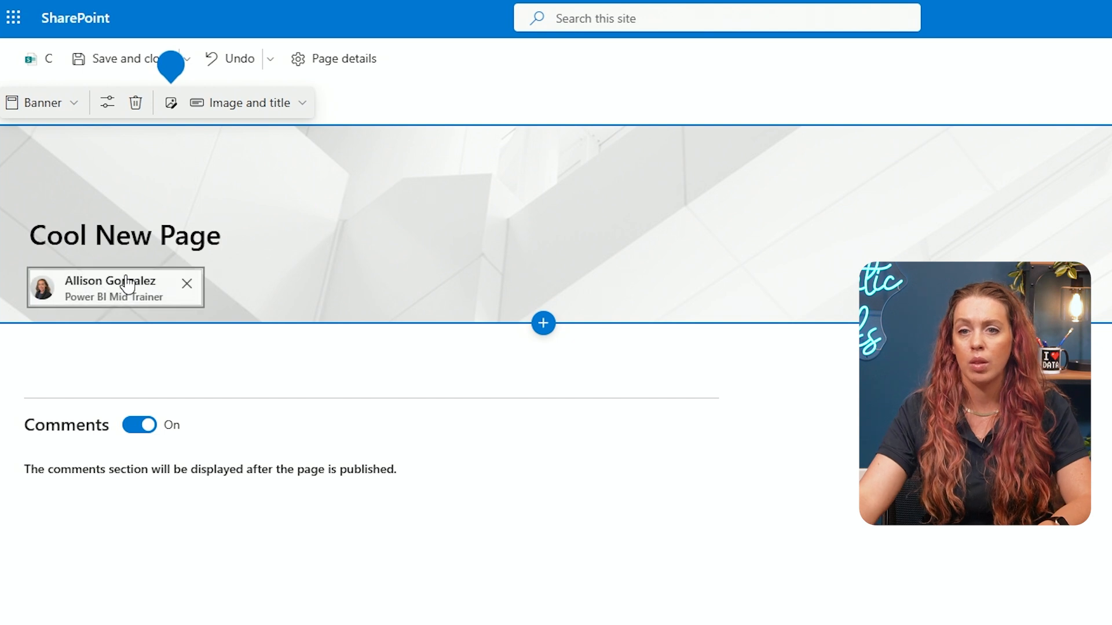
click(186, 284)
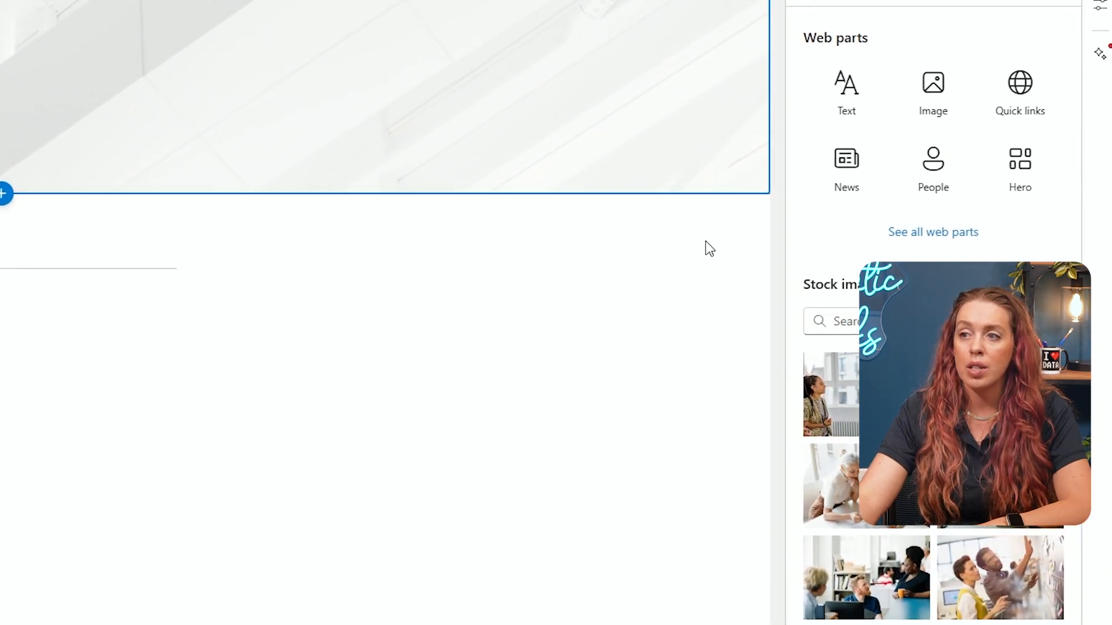
Add an Image web part with the stock photo of icebergs on calm water at dusk
click(935, 88)
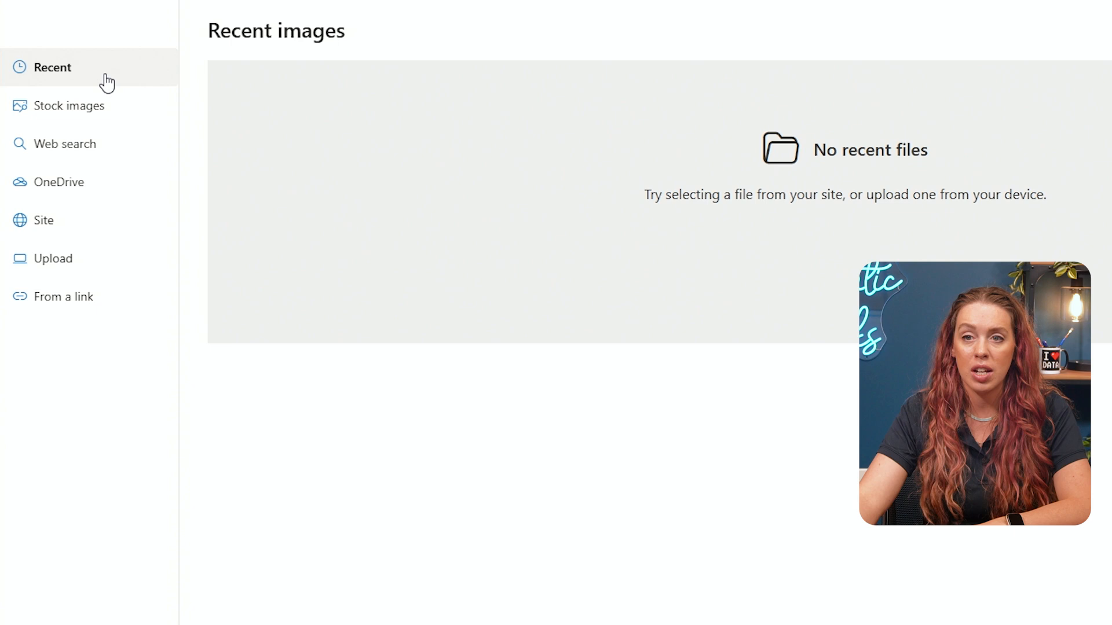
click(92, 113)
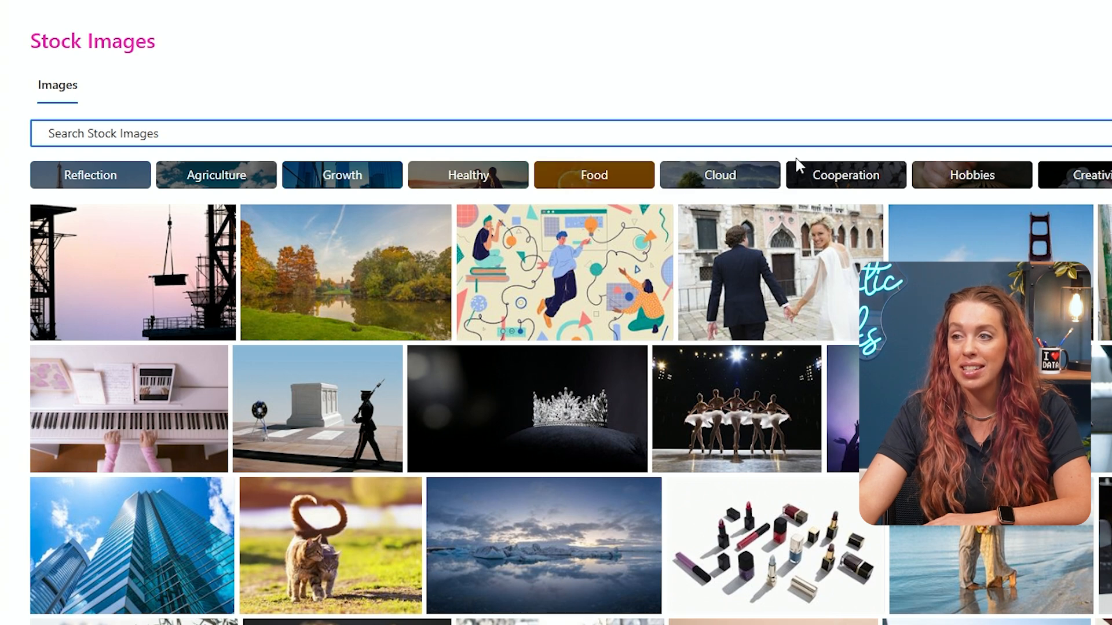
scroll(545, 374, down, 3)
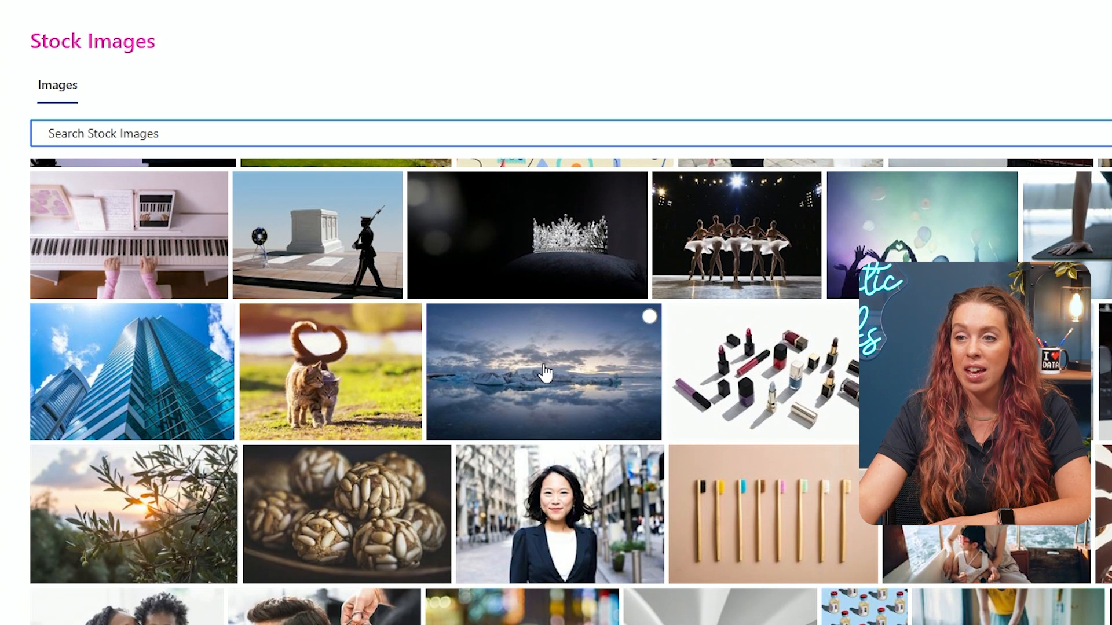
click(544, 374)
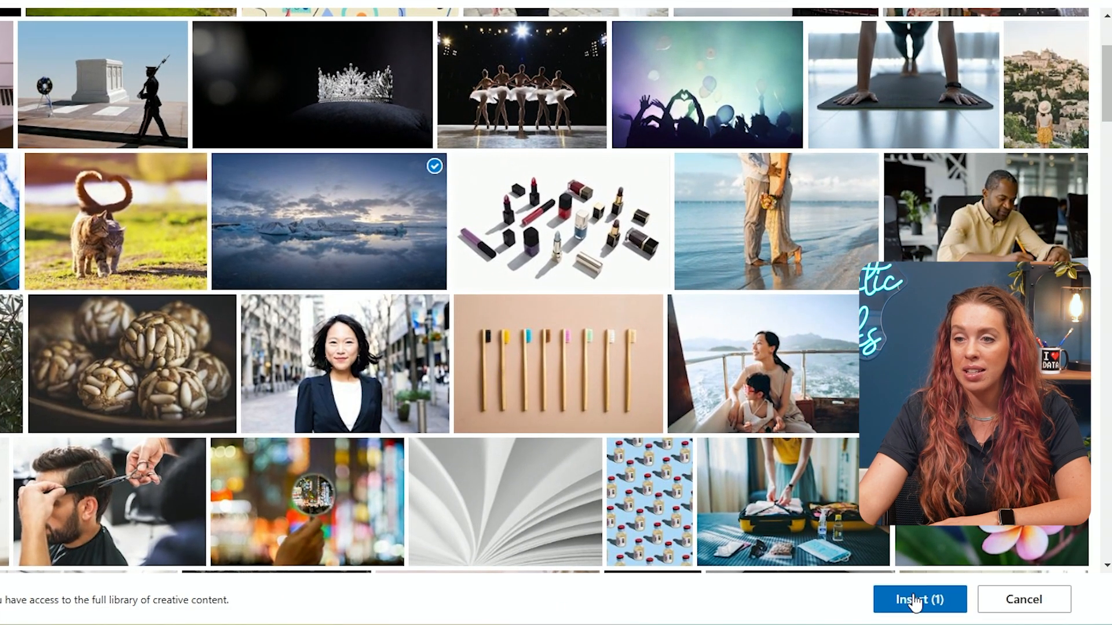
click(915, 601)
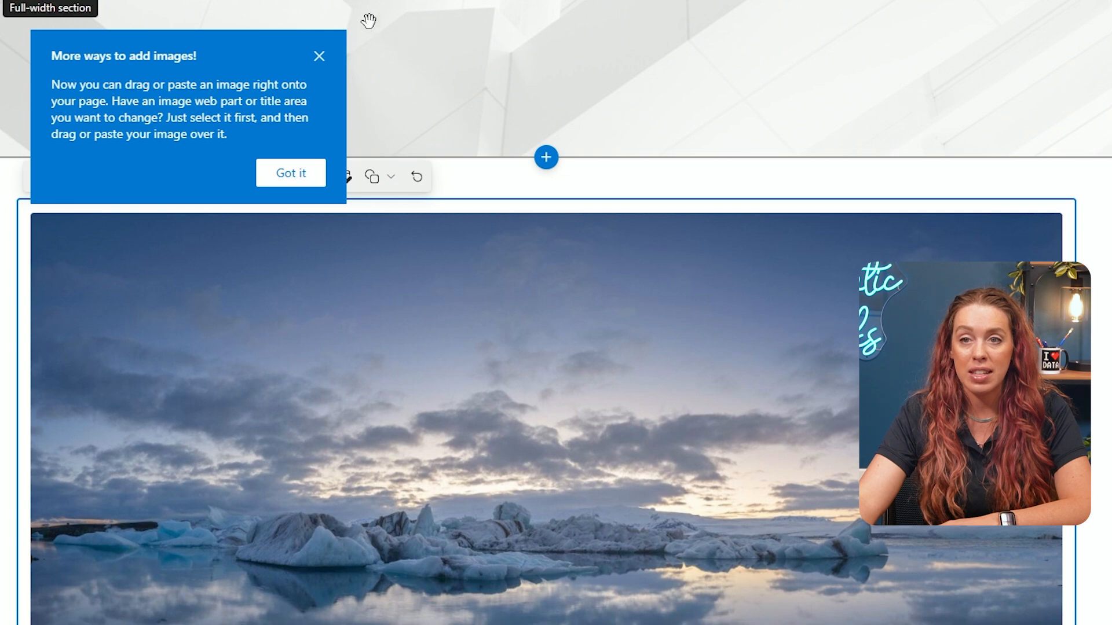
click(320, 57)
Open the iceberg image's properties and try the text overlay, switching it on and back off
click(48, 185)
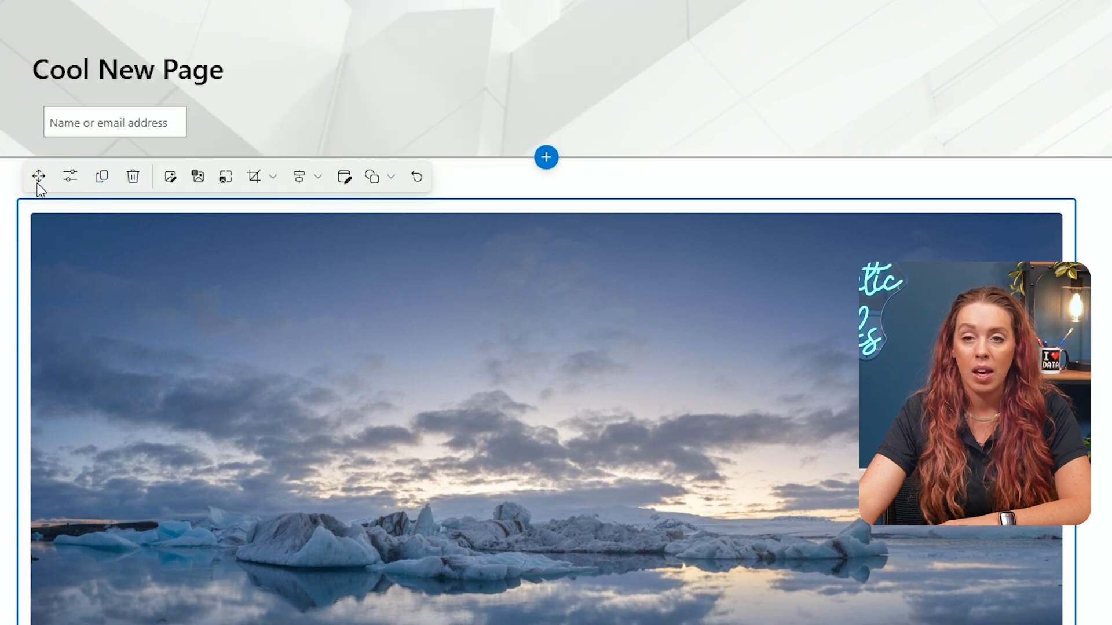
click(70, 183)
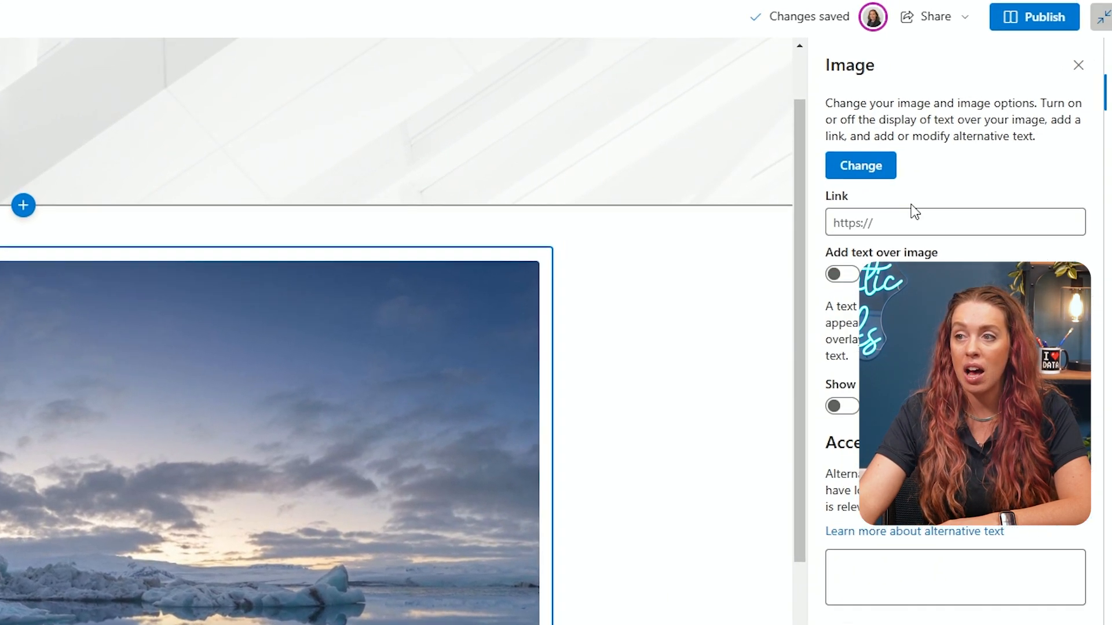
click(916, 217)
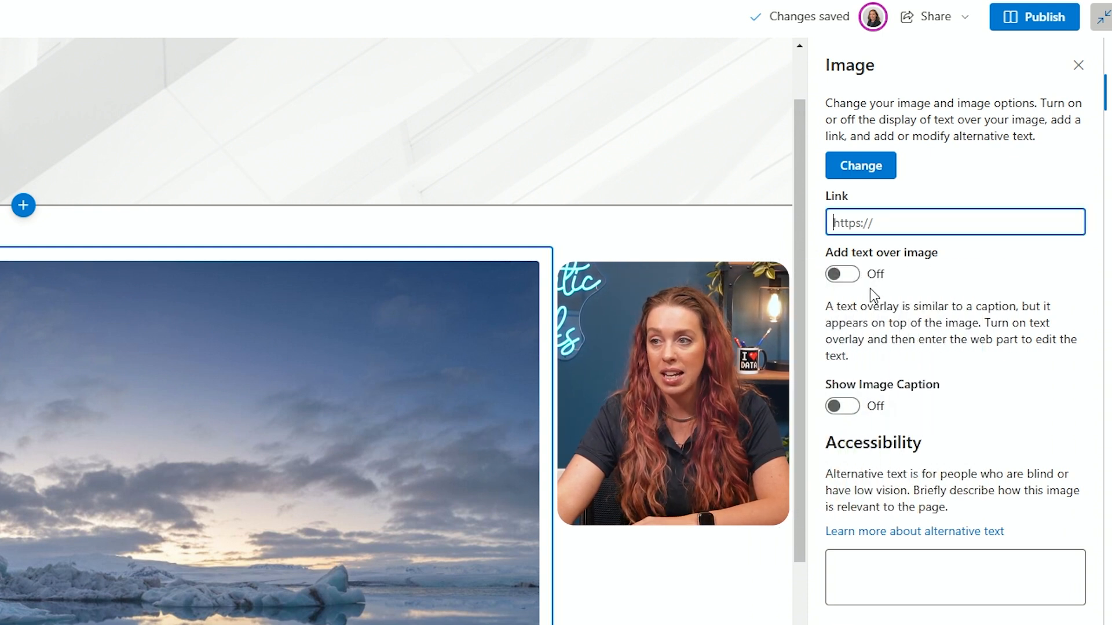
click(854, 276)
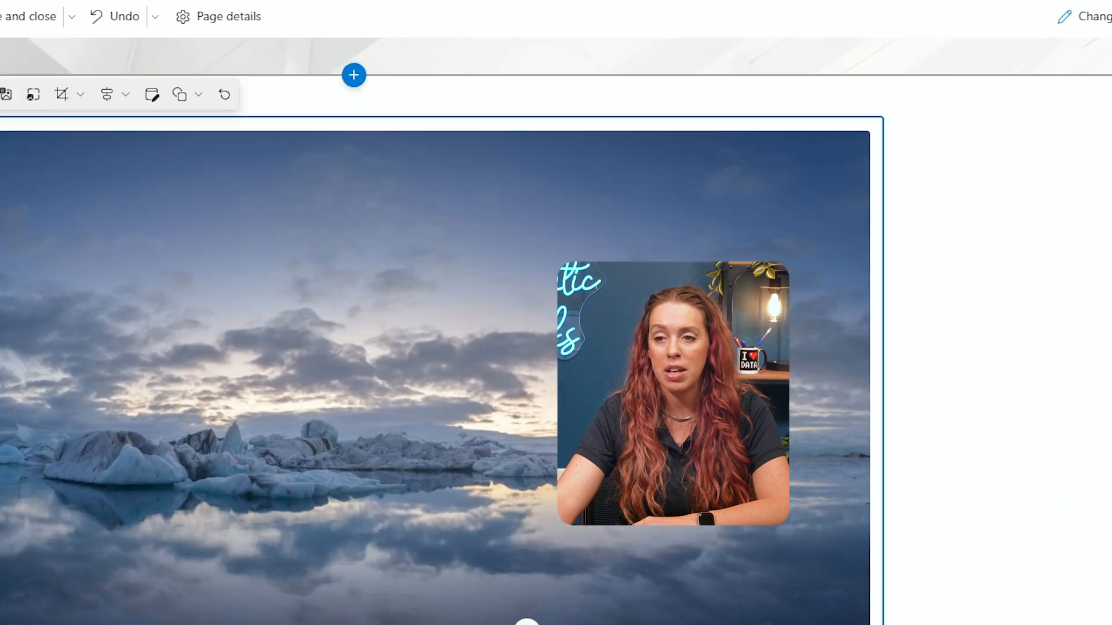
scroll(302, 528, down, 2)
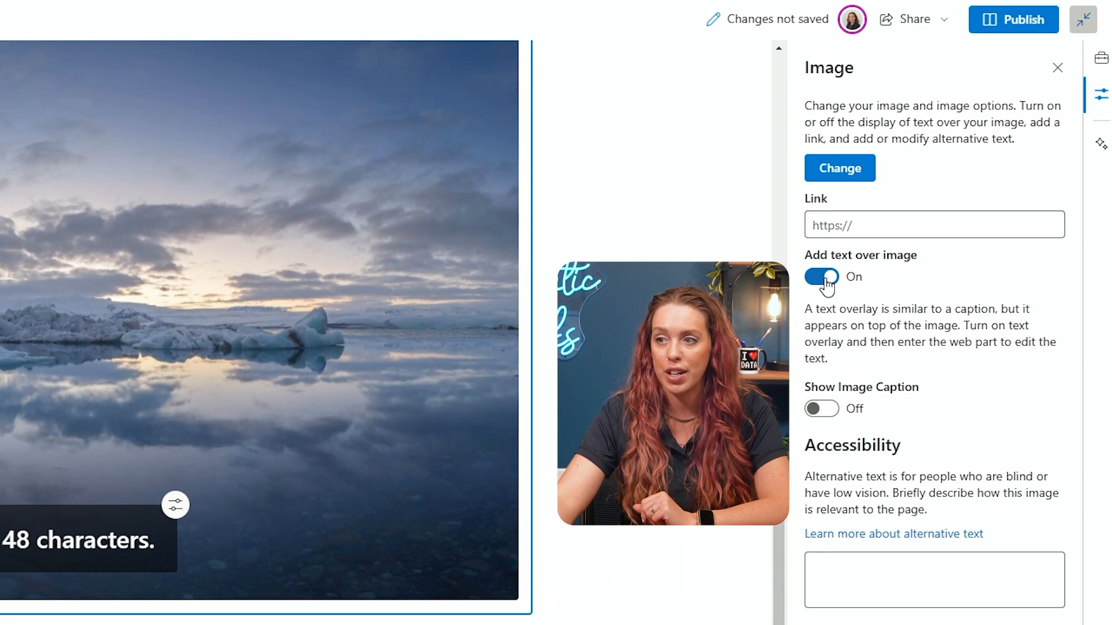
click(822, 277)
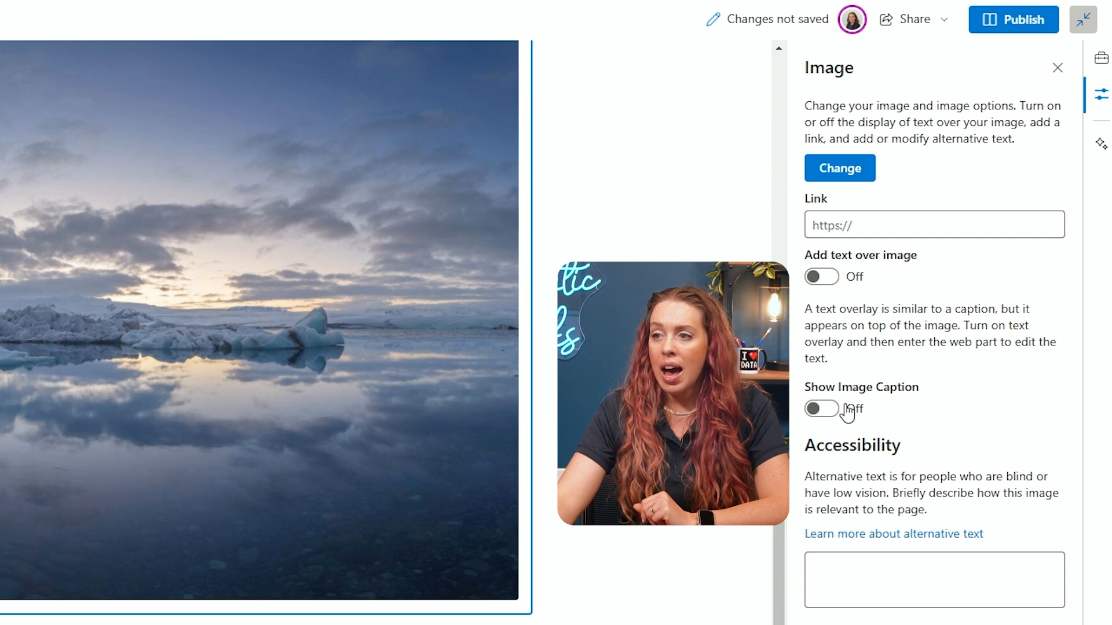
Try marking the iceberg image as decorative in its accessibility settings, switching the option on and back off
click(851, 571)
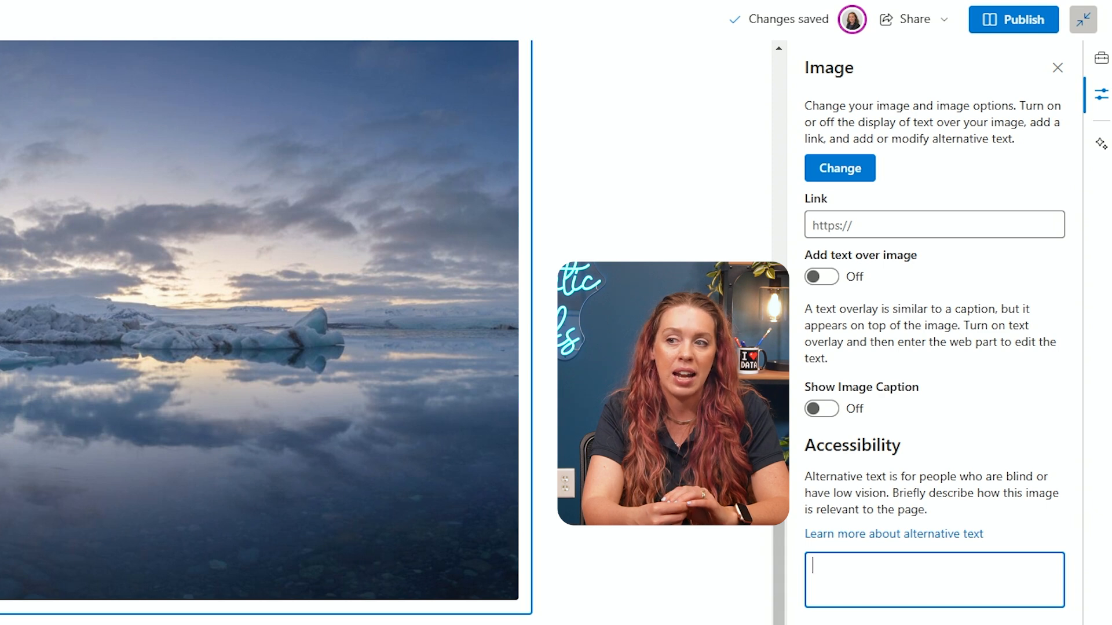
scroll(863, 602, down, 1)
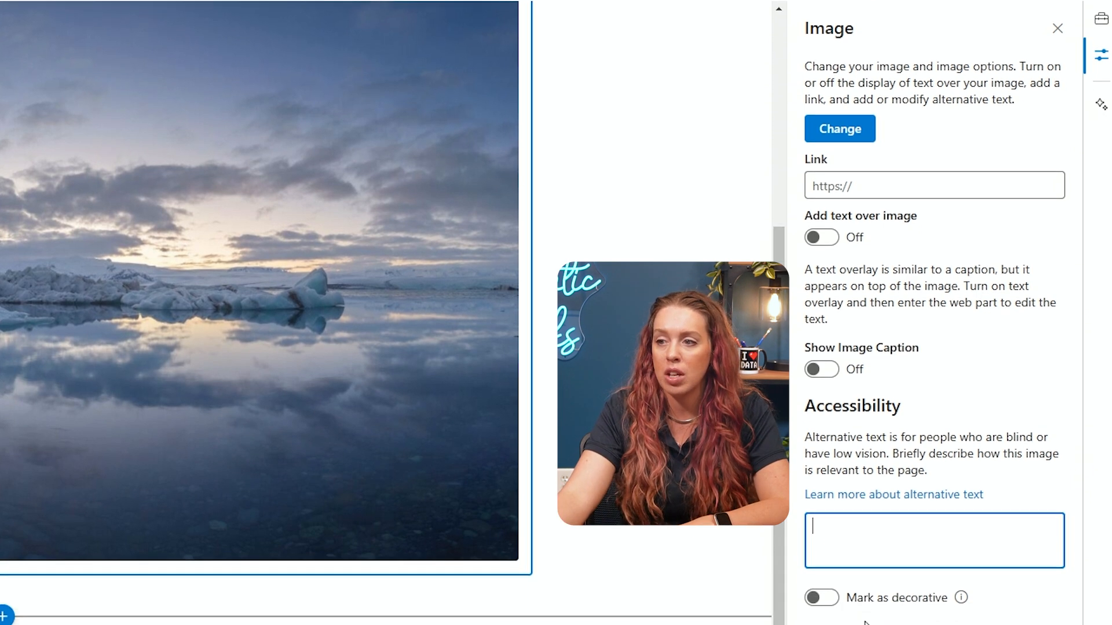
click(827, 599)
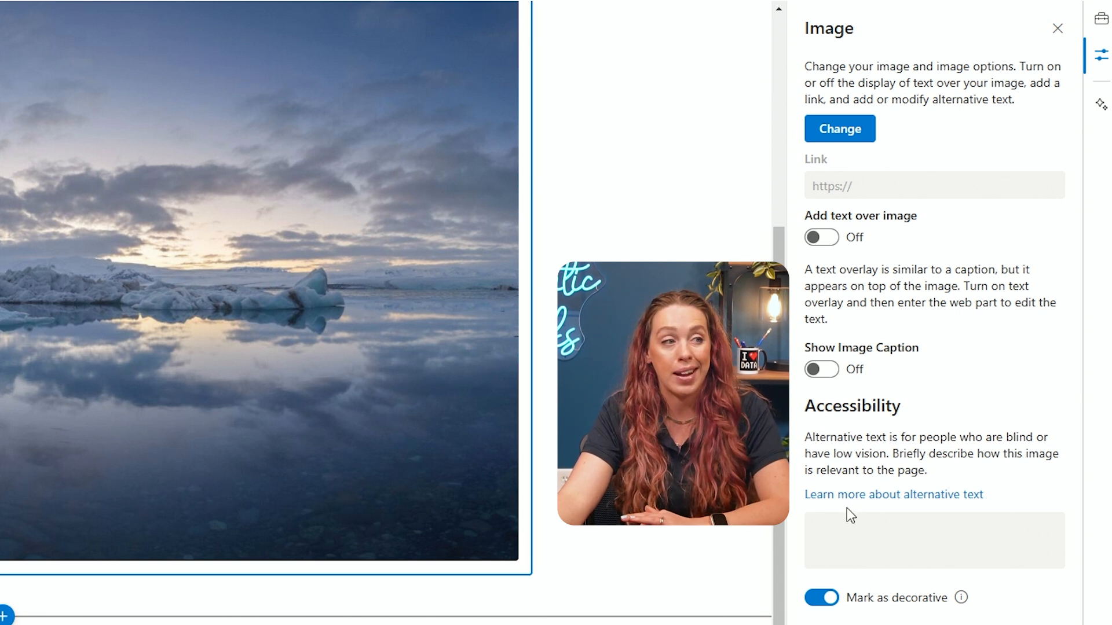
click(824, 603)
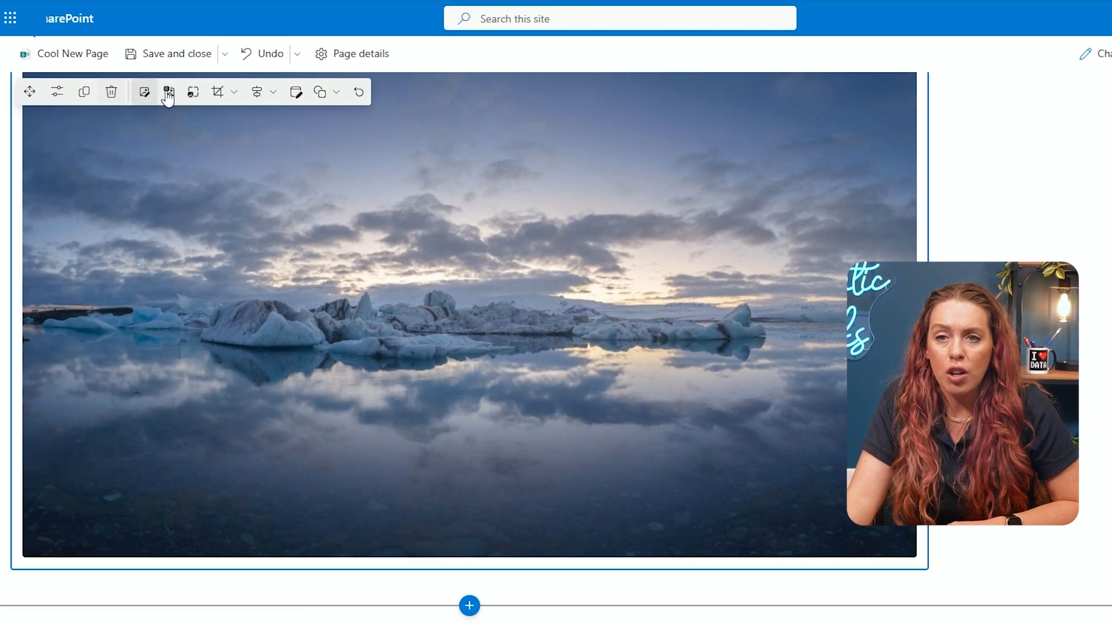
Resize the iceberg image to about a third of its original width and align it left
click(195, 95)
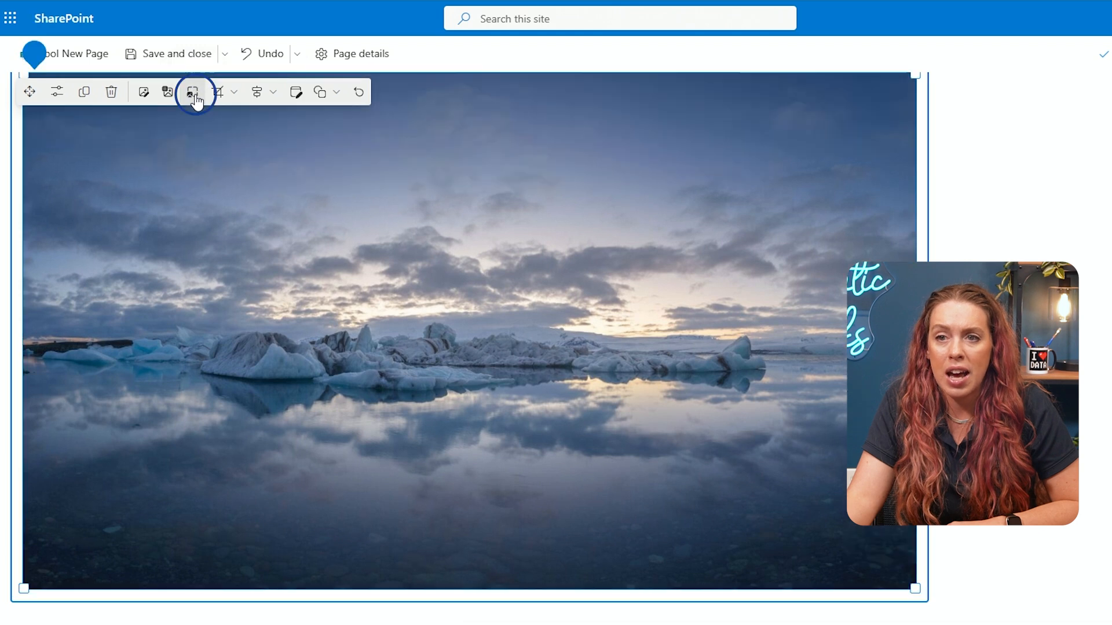
drag(917, 589, 627, 374)
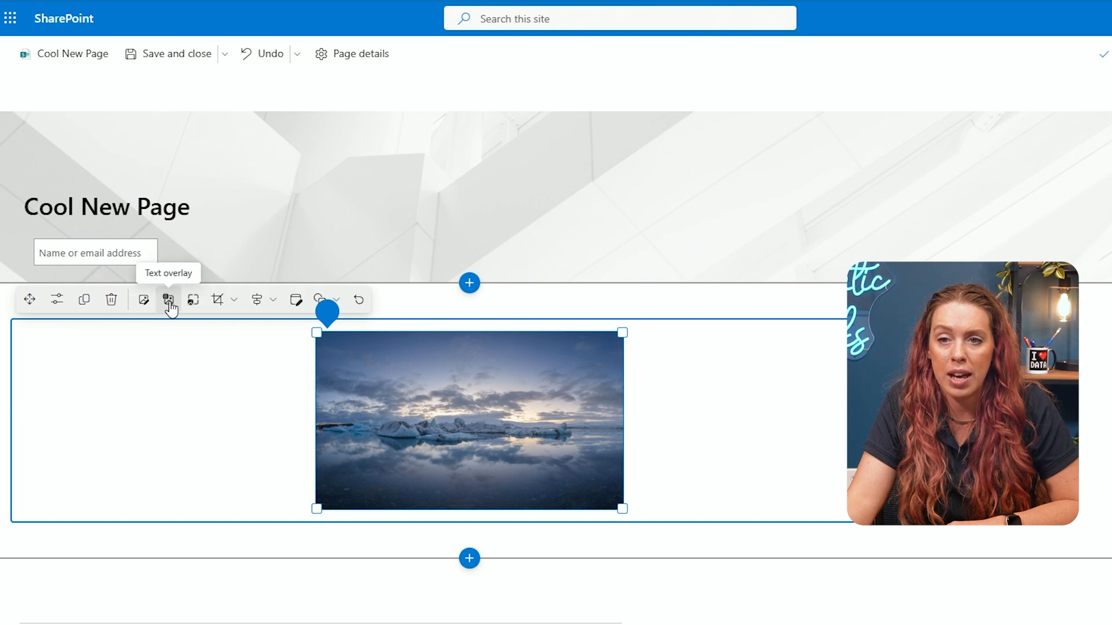
click(259, 305)
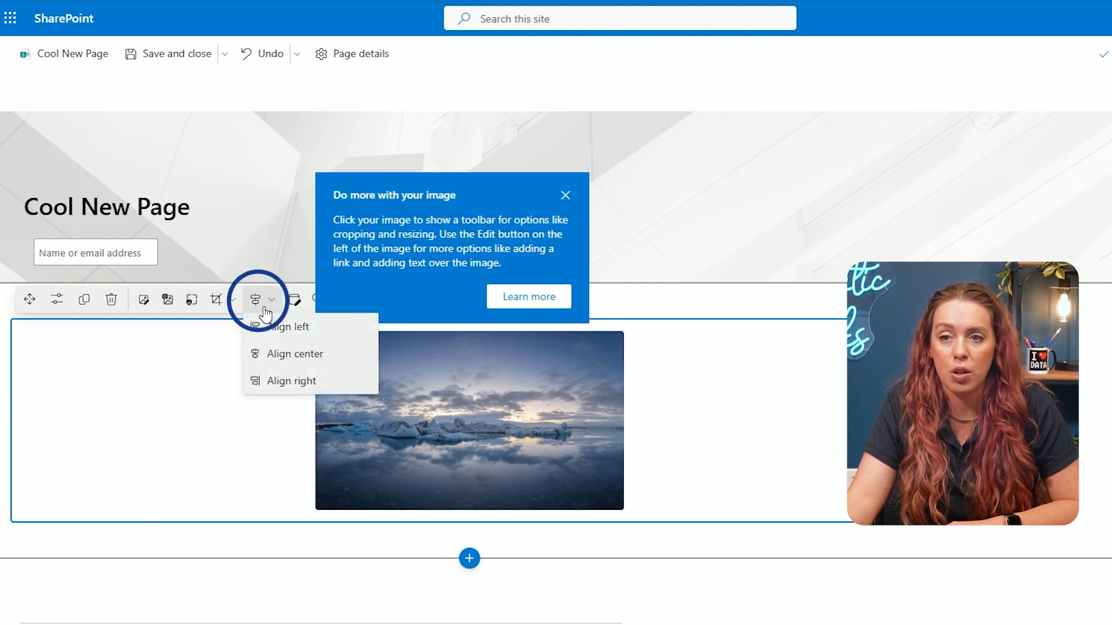
click(297, 333)
click(267, 300)
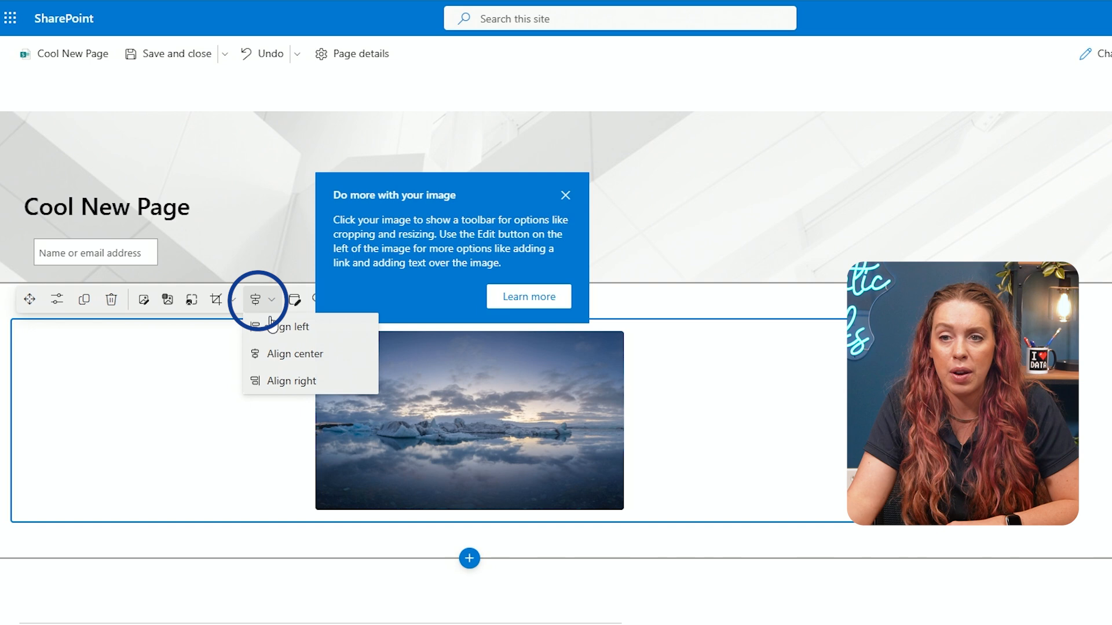
click(296, 327)
click(277, 194)
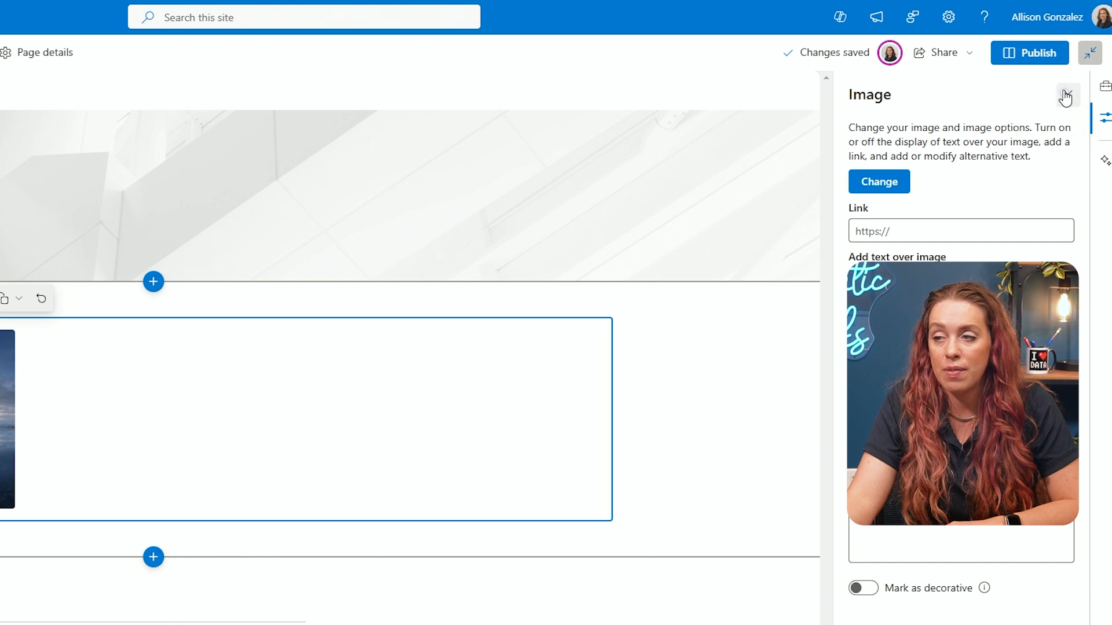
Examine the page's toolbox of web parts and section templates, the banner and image properties, and the design ideas
click(1066, 94)
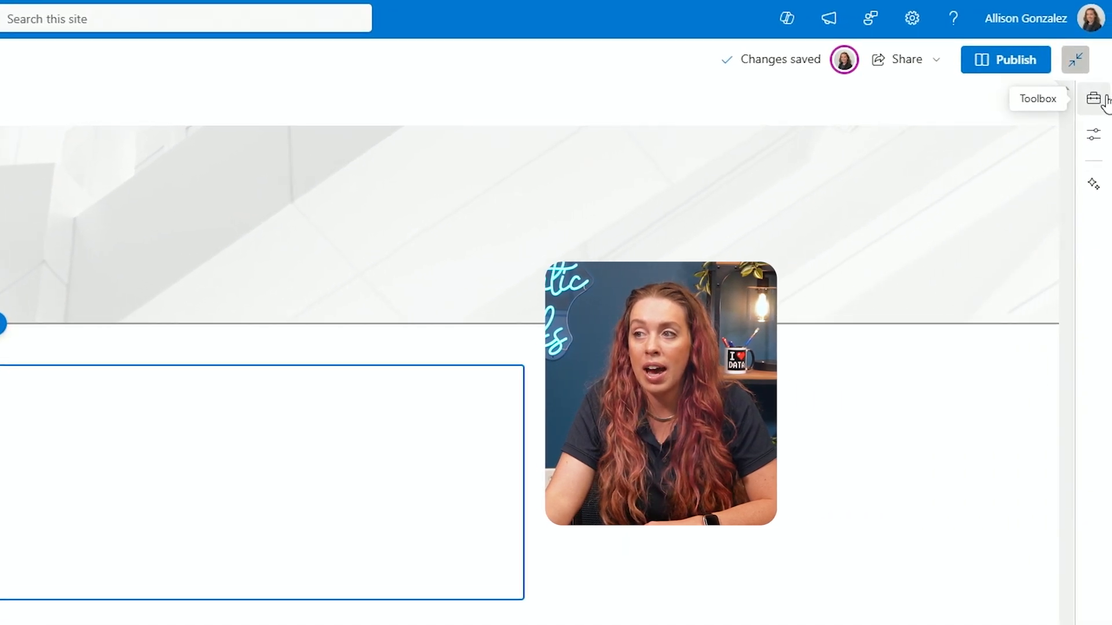
click(1104, 95)
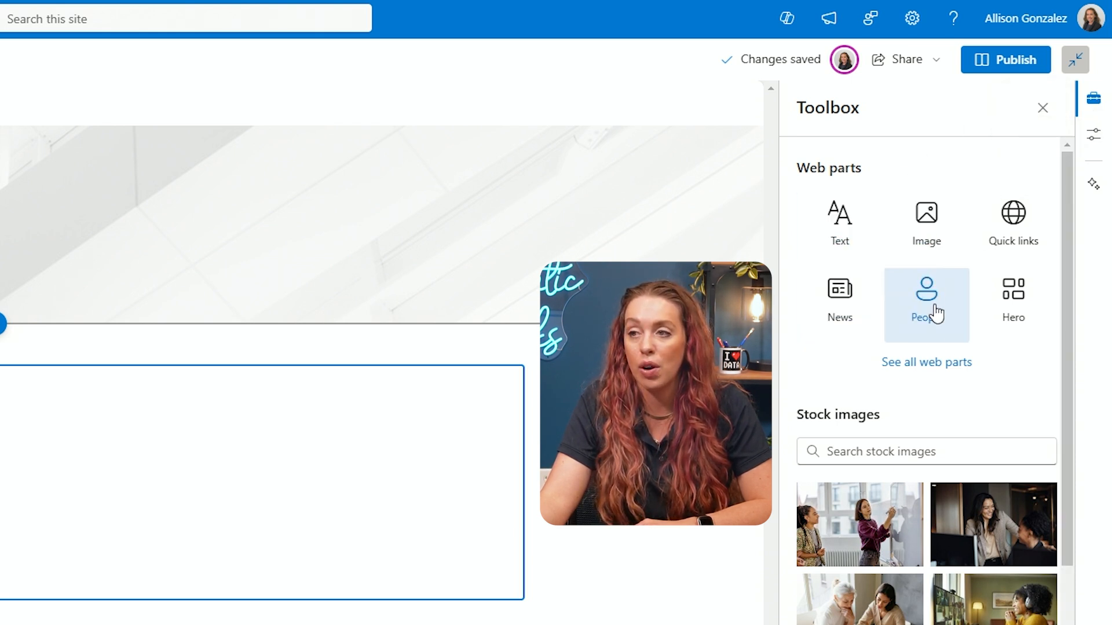
scroll(950, 603, down, 1)
scroll(950, 602, down, 5)
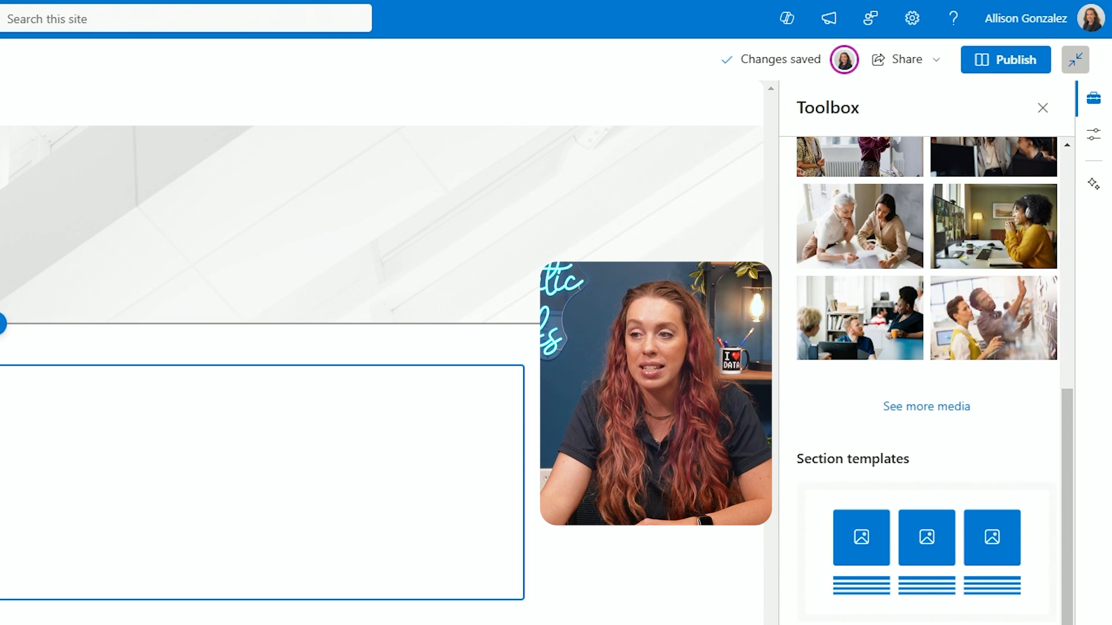
click(1099, 142)
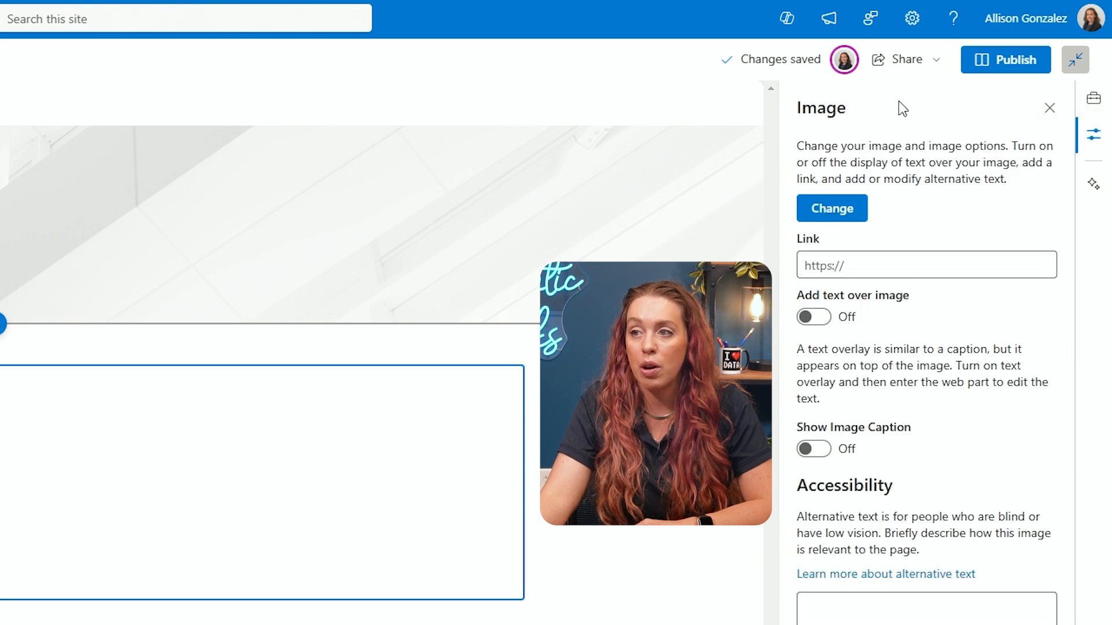
click(225, 218)
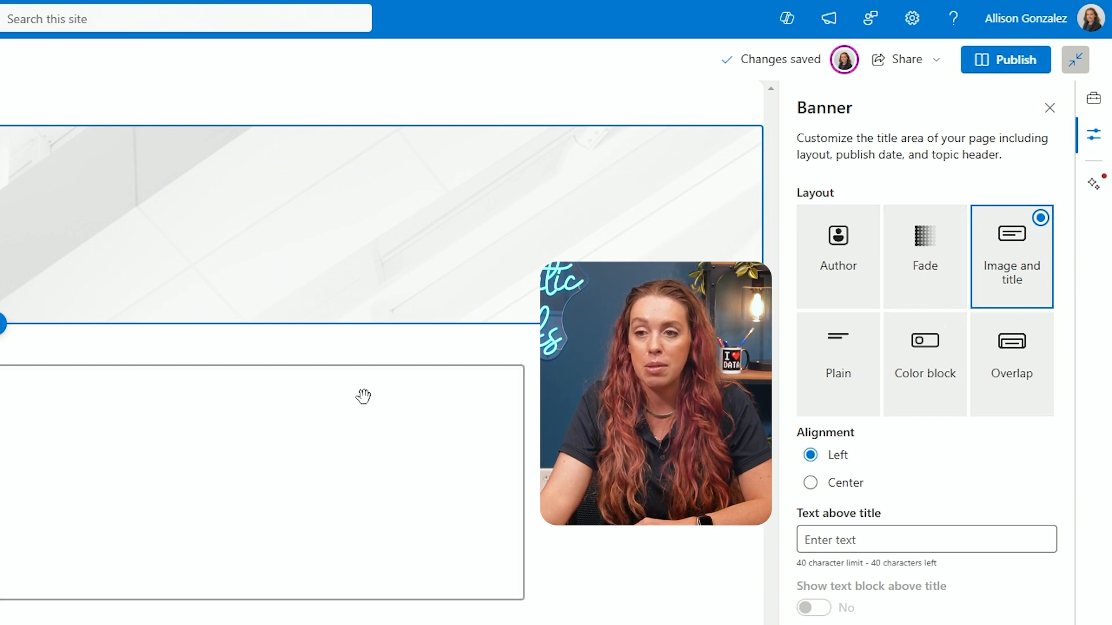
click(409, 447)
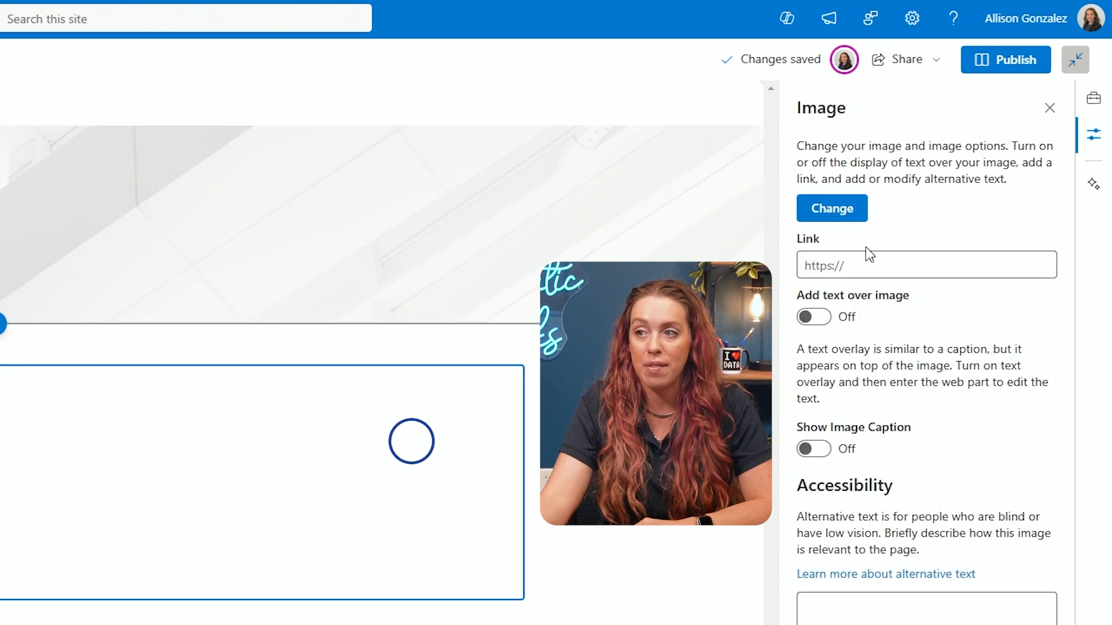
click(1094, 185)
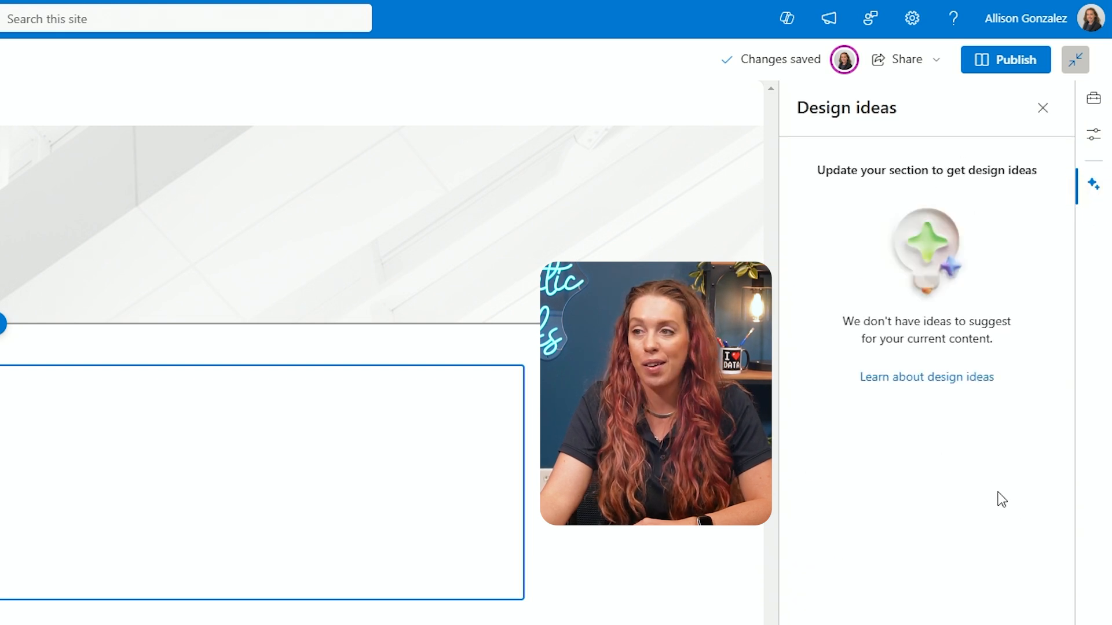
click(1045, 110)
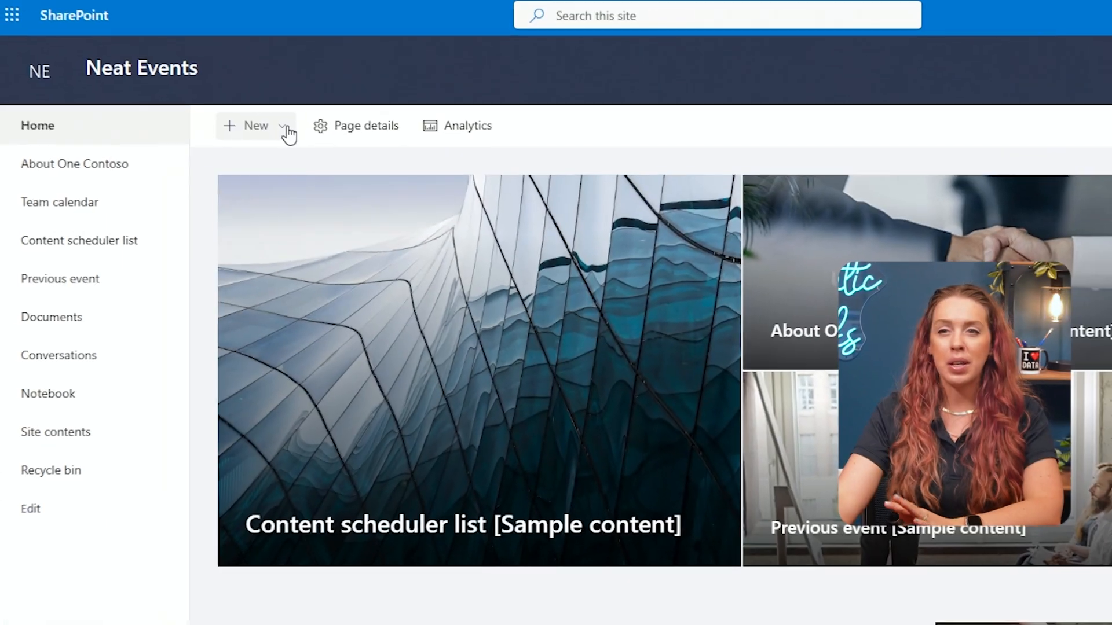
Start a new news post on the Neat Events site and preview the Event template's full layout
click(285, 131)
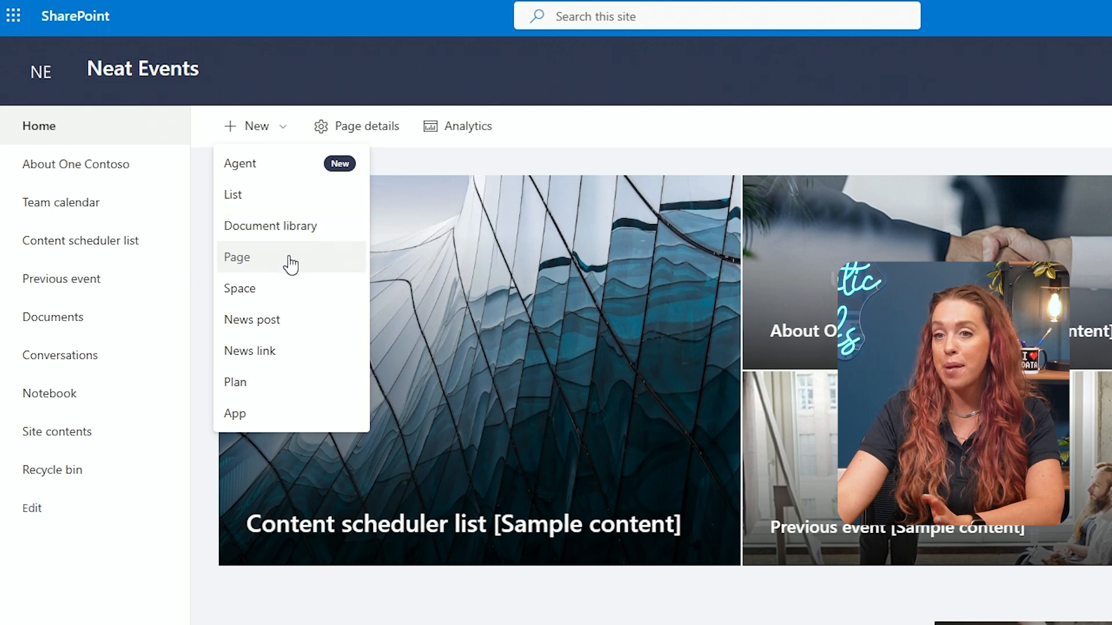
click(288, 322)
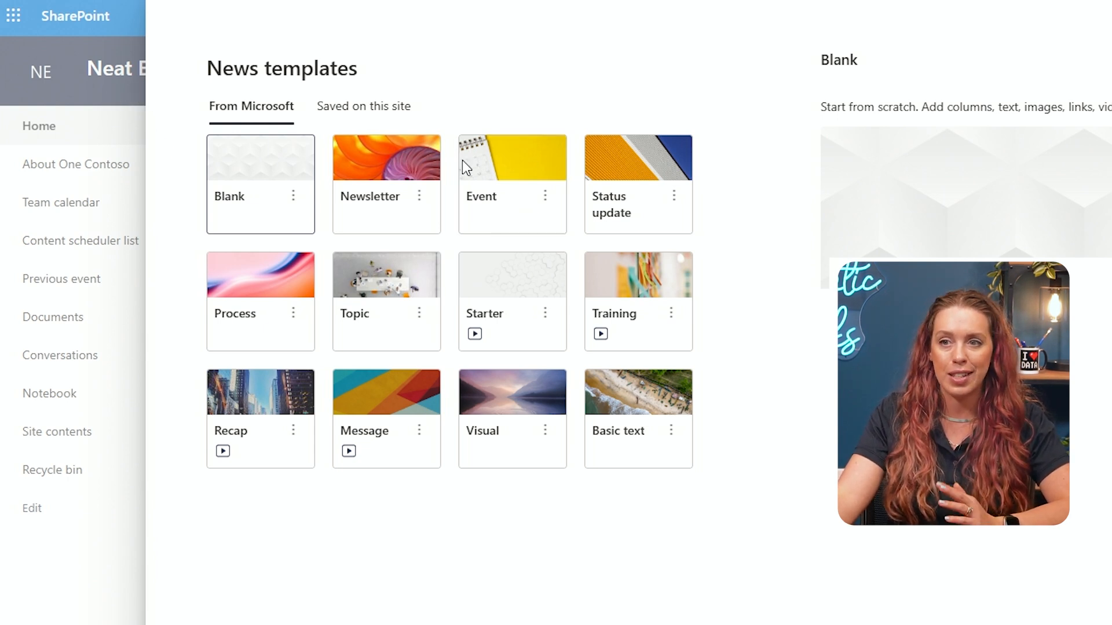
click(493, 188)
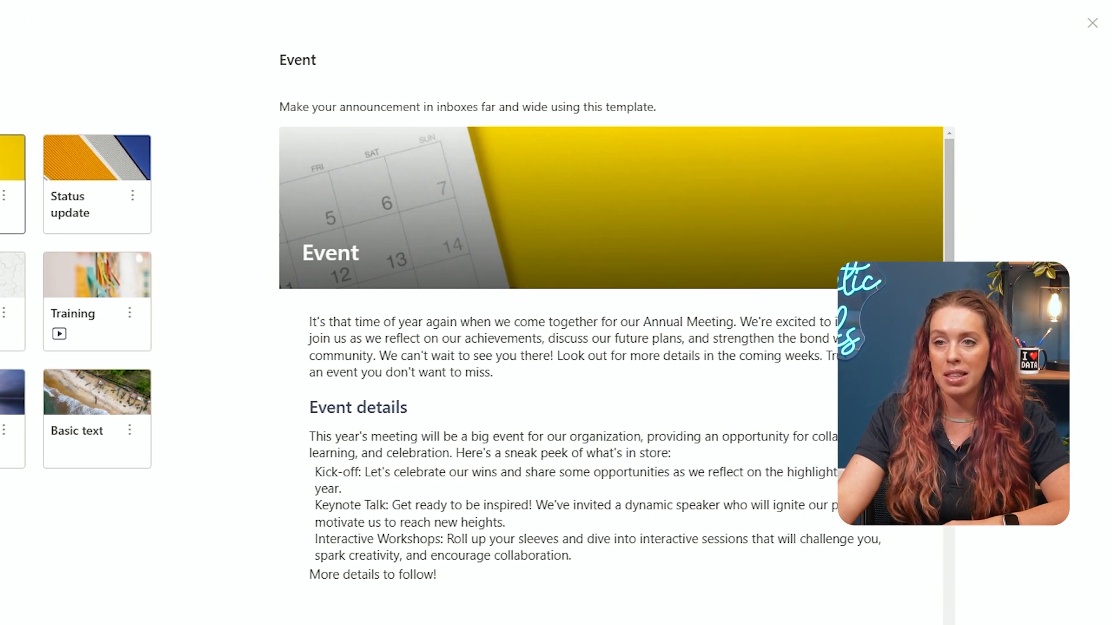
scroll(553, 605, down, 5)
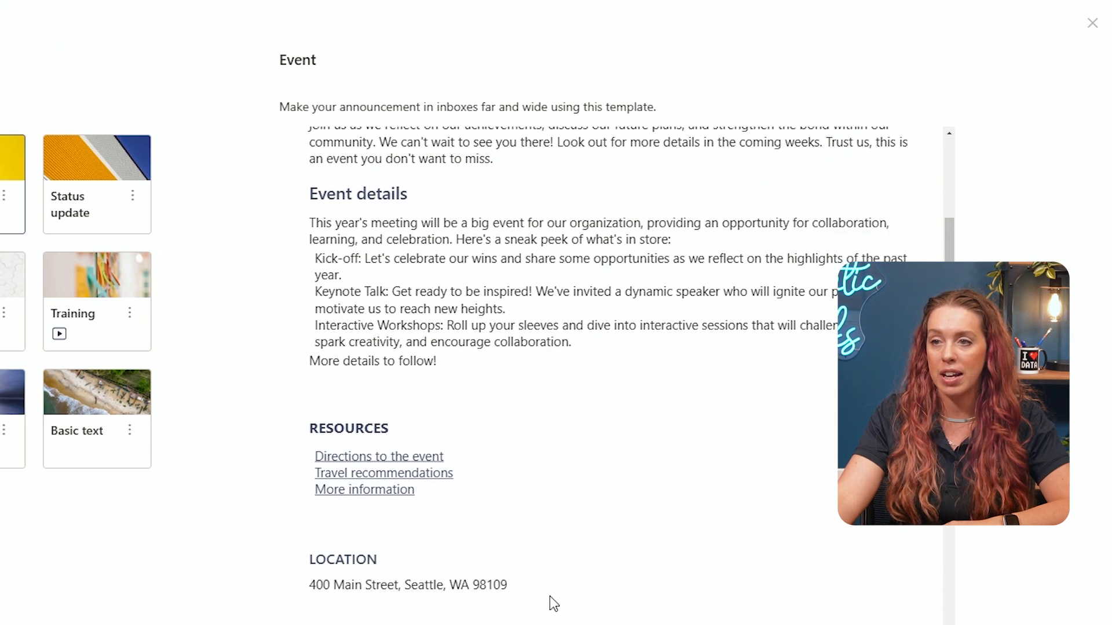
scroll(551, 602, up, 3)
scroll(553, 602, up, 2)
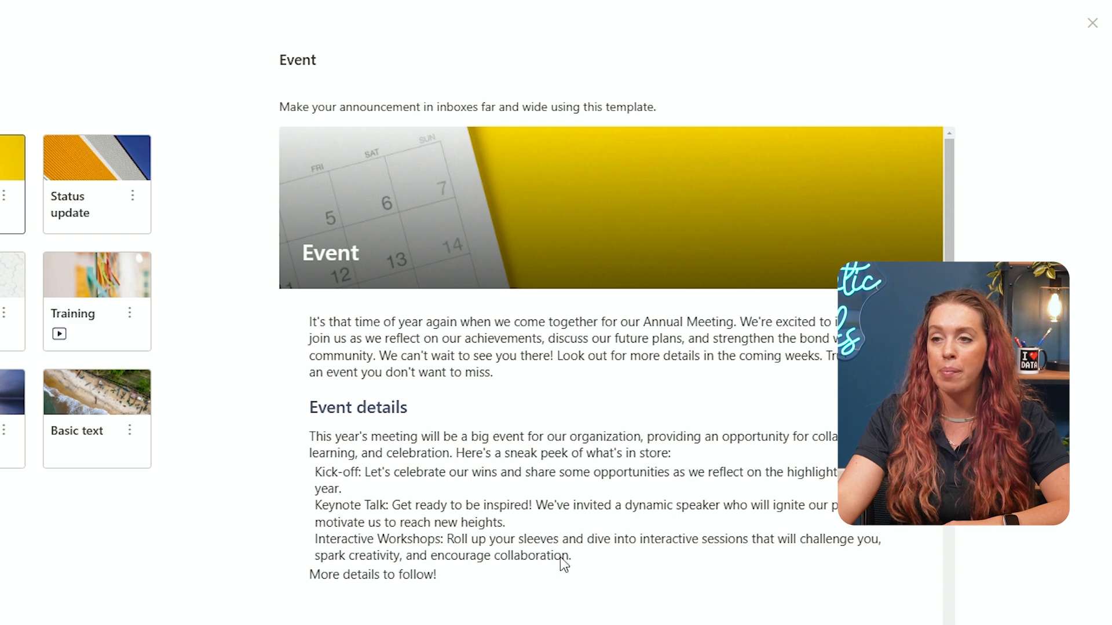
scroll(583, 608, down, 8)
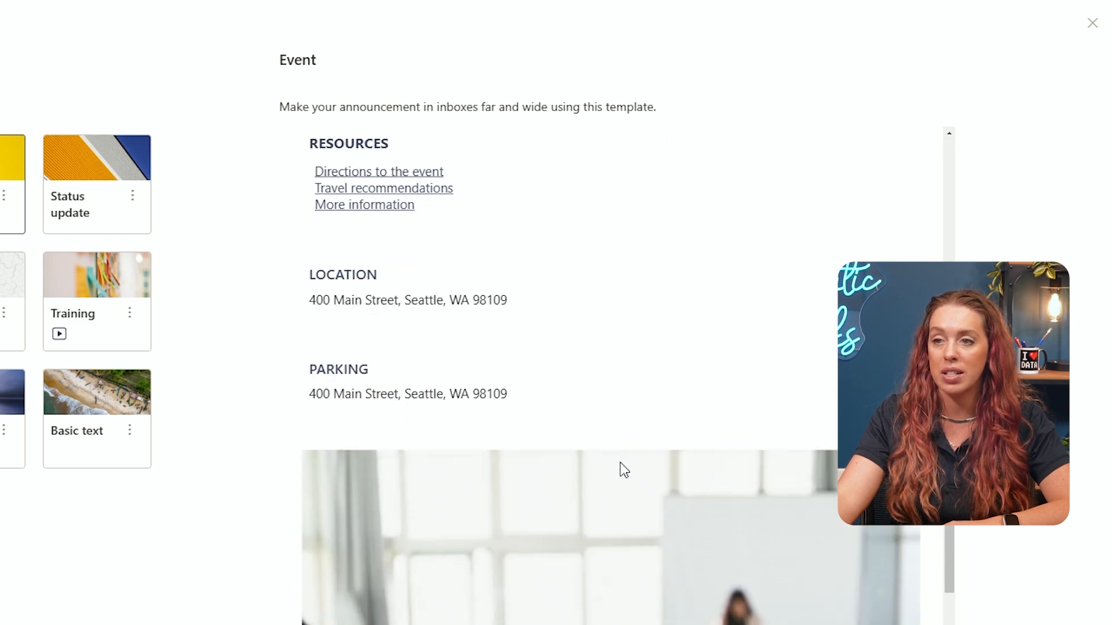
scroll(624, 470, down, 5)
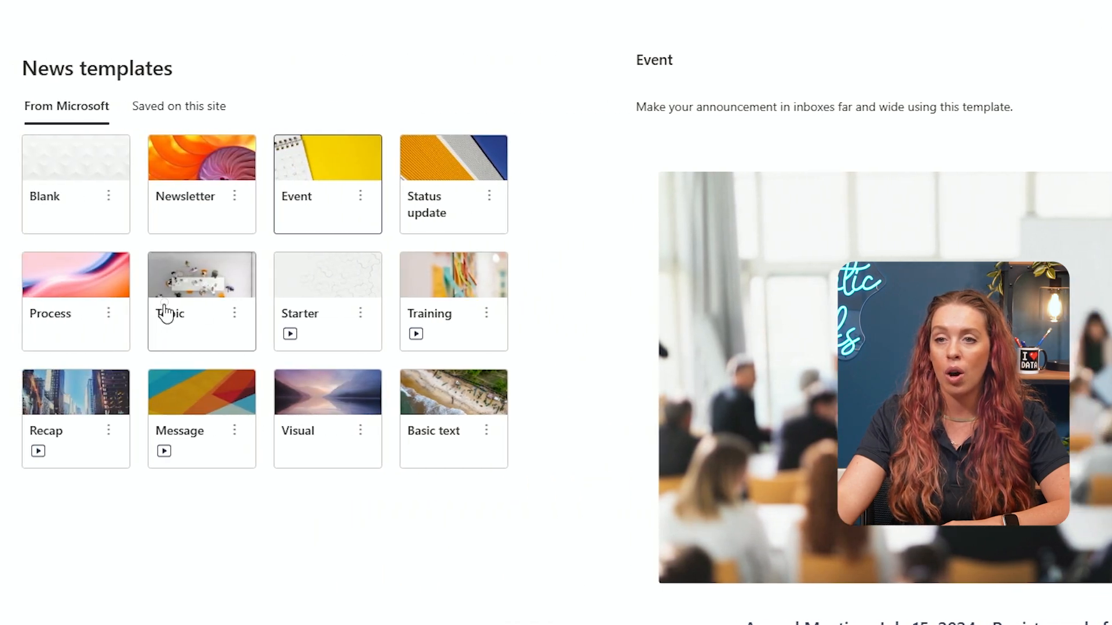
Preview the Topic and Process news templates, examining their images, text and section layouts
click(165, 302)
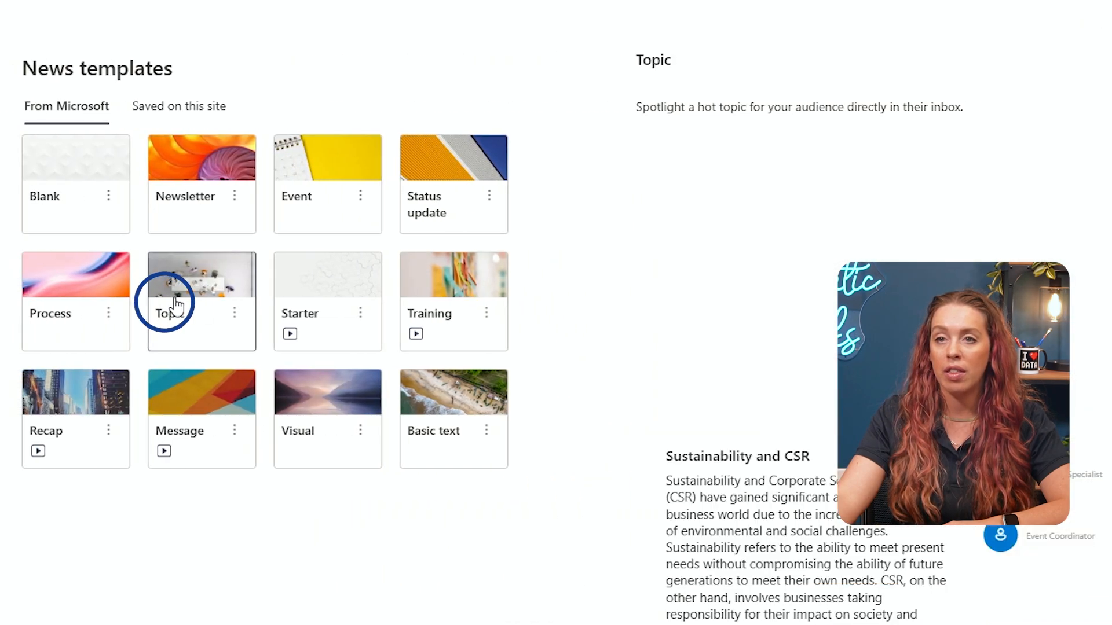
scroll(941, 392, down, 5)
scroll(941, 391, up, 4)
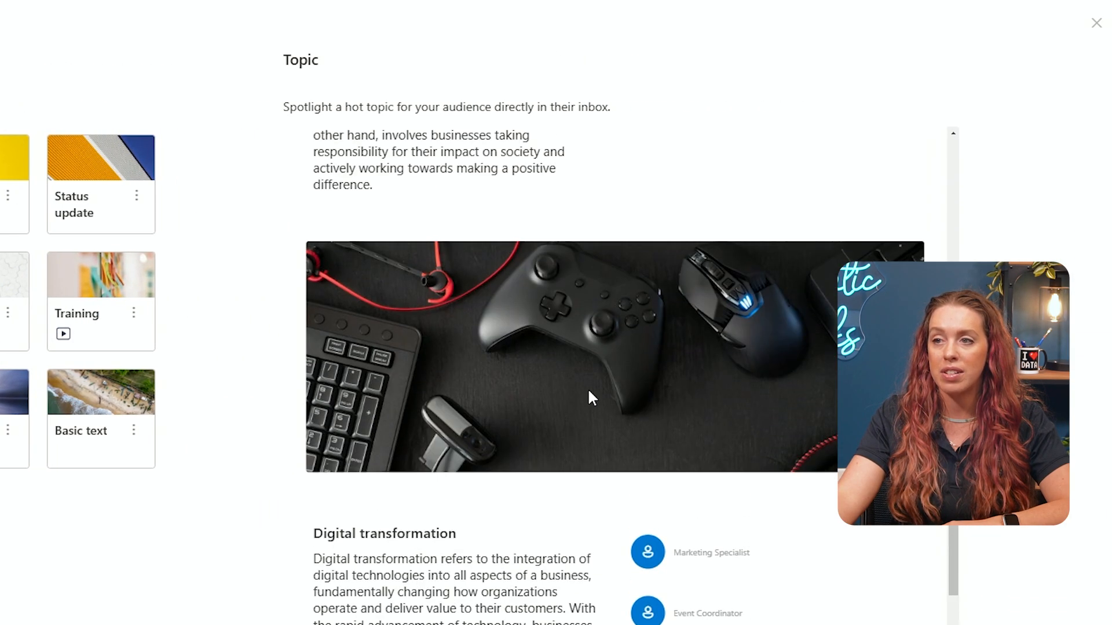
scroll(589, 389, up, 9)
scroll(588, 390, down, 4)
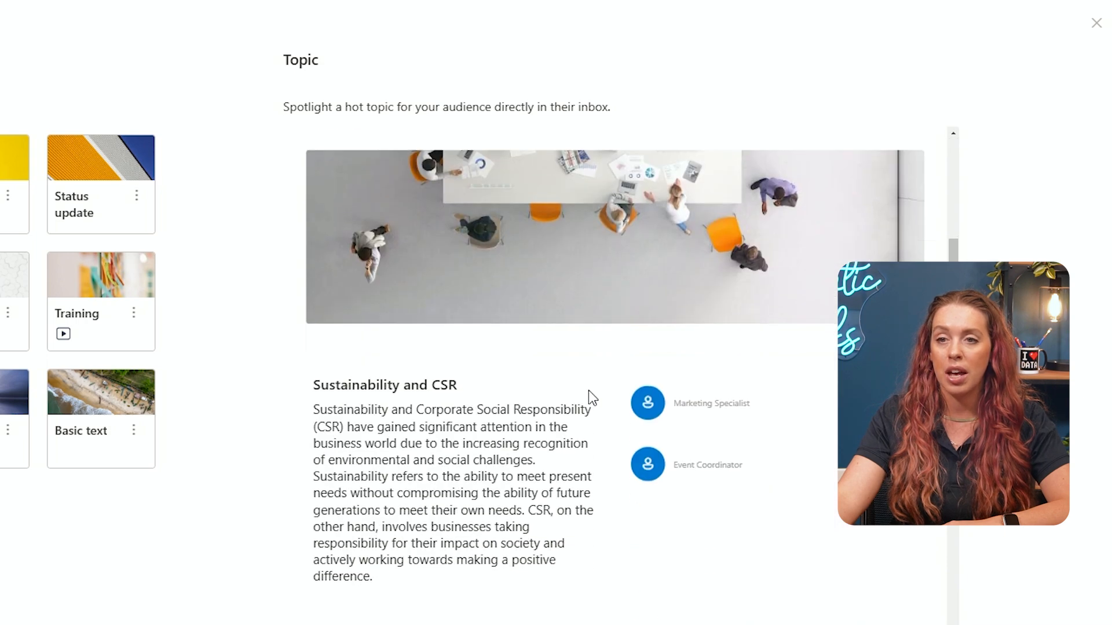
scroll(588, 391, down, 8)
scroll(589, 390, up, 5)
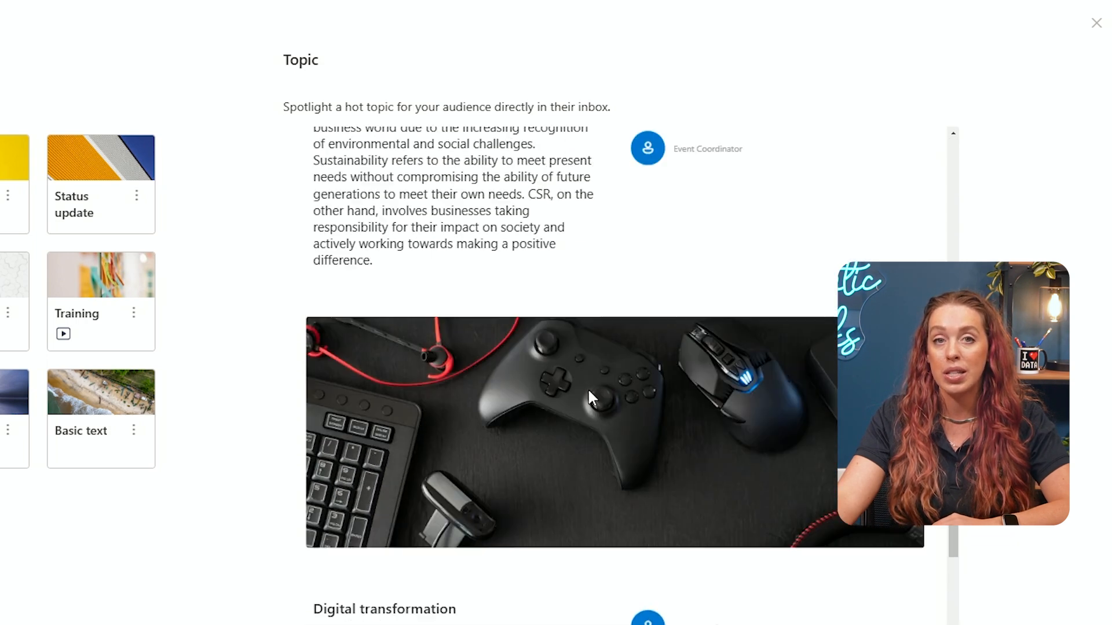
scroll(589, 391, up, 6)
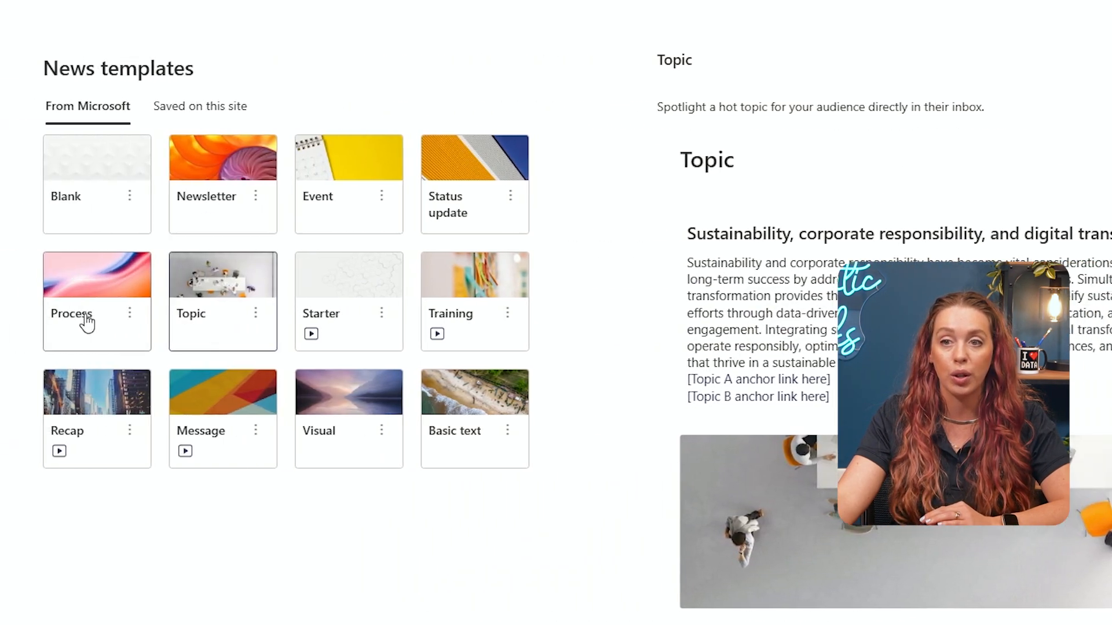
click(87, 323)
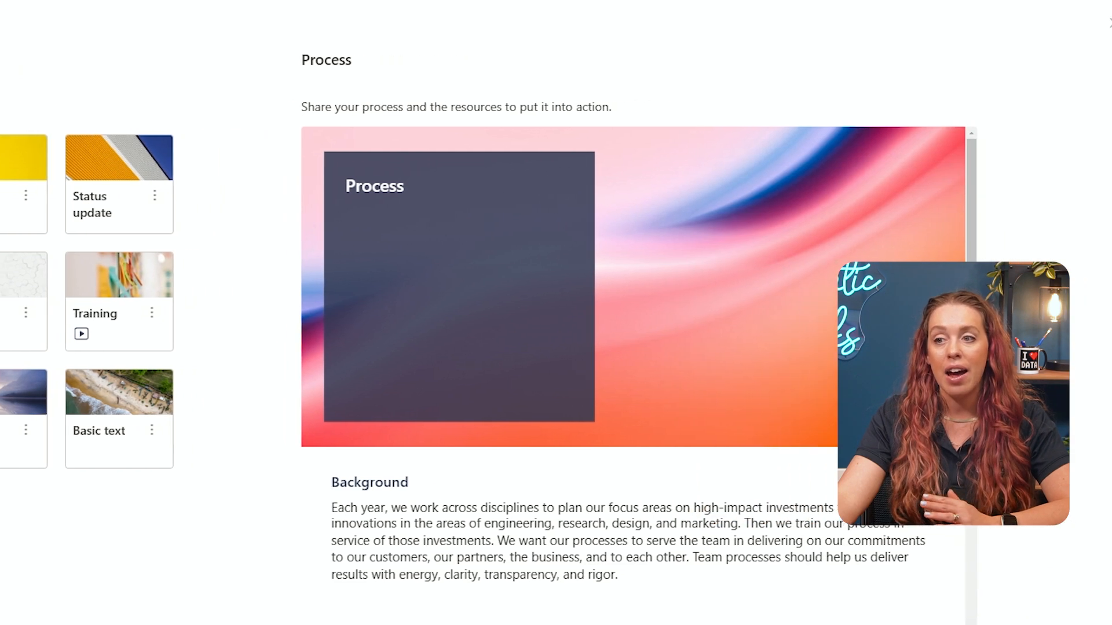
scroll(854, 384, down, 8)
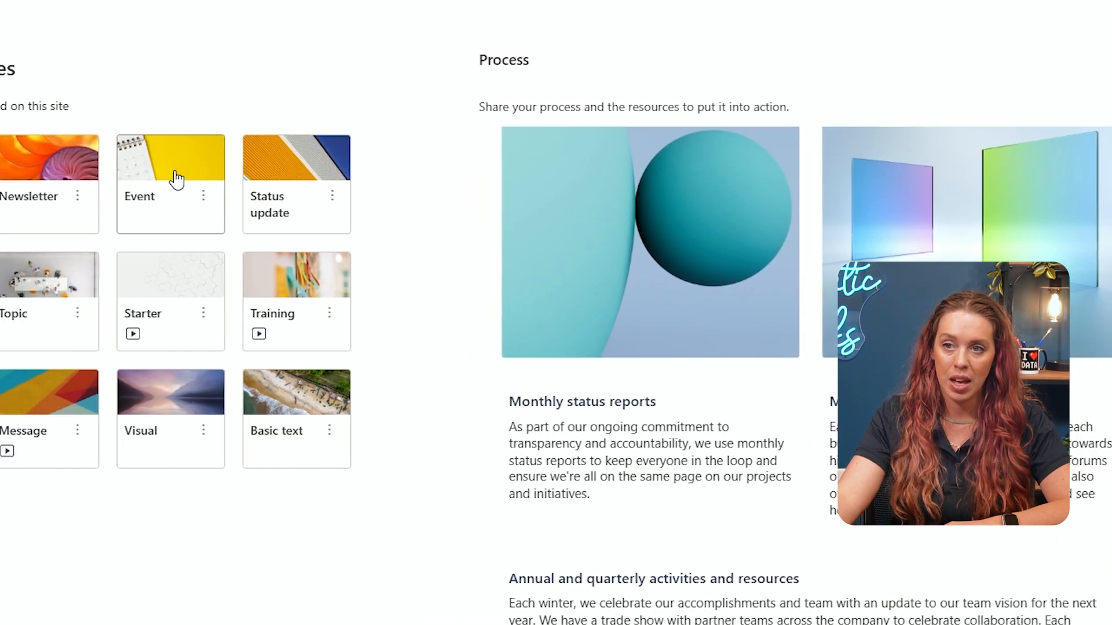
Create the news post from the Event template and title it "New Cool Event Happening Soon!"
click(18, 208)
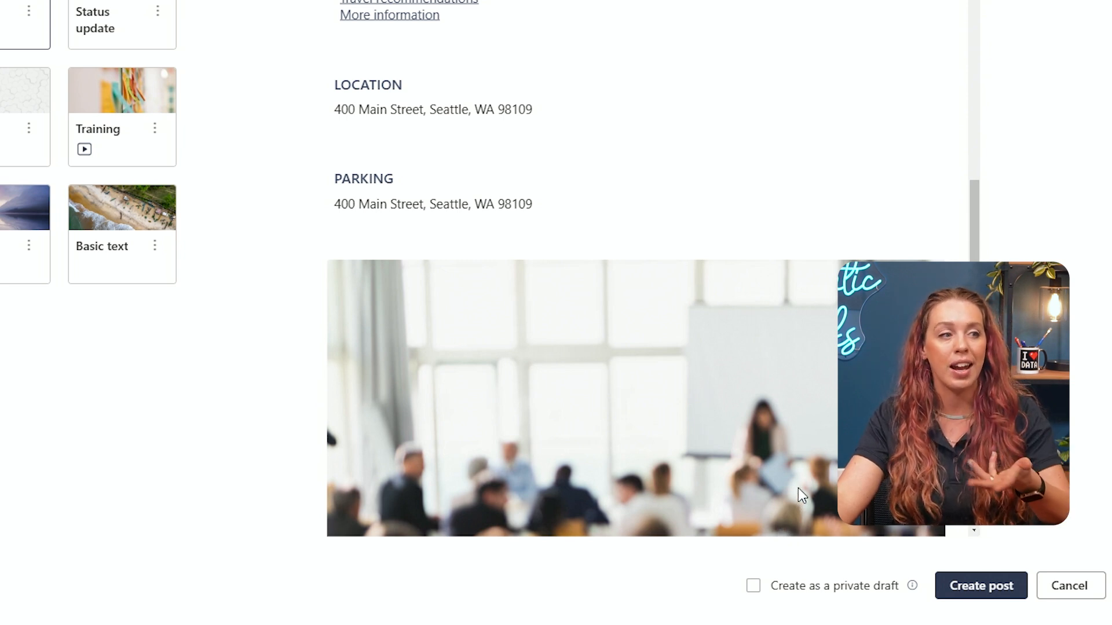
click(1005, 587)
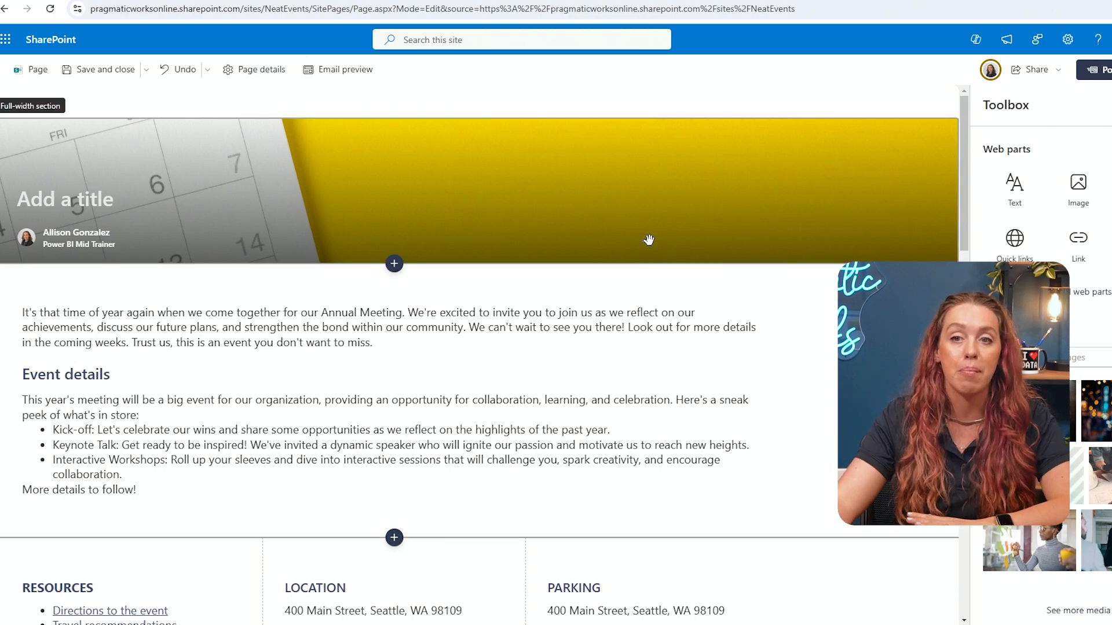
click(687, 214)
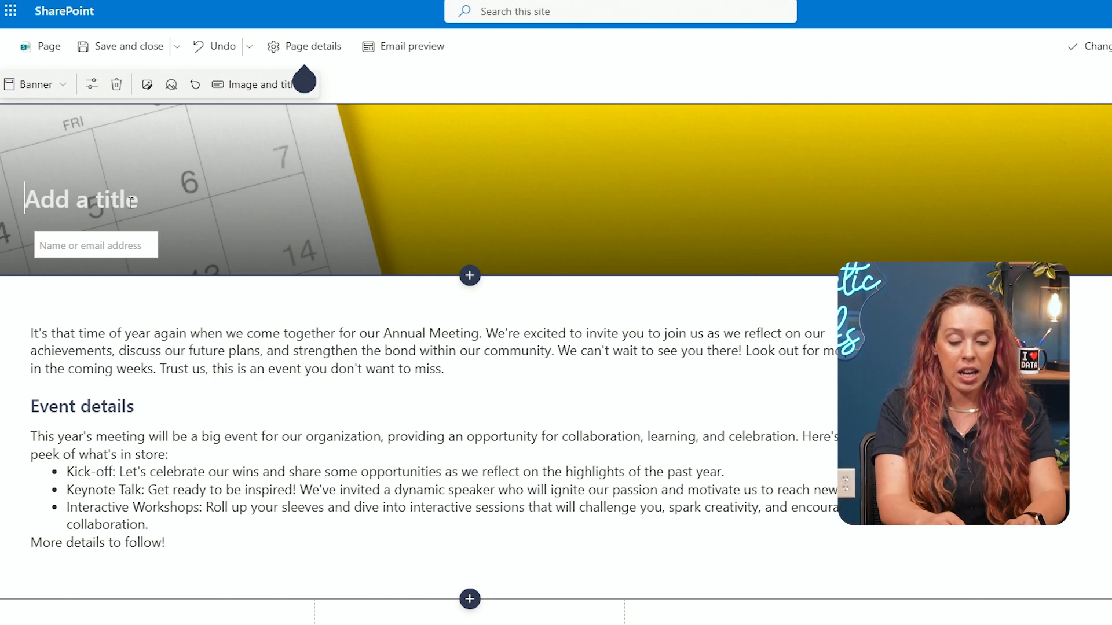
text(New Cool Event Happeing)
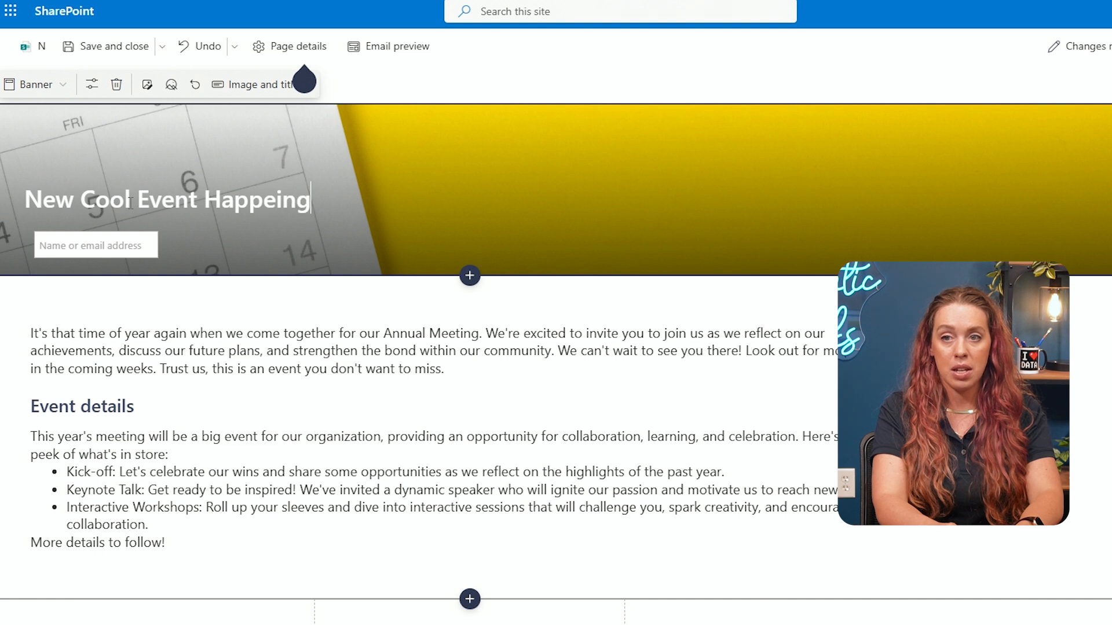
key(BackSpace)
key(BackSpace)
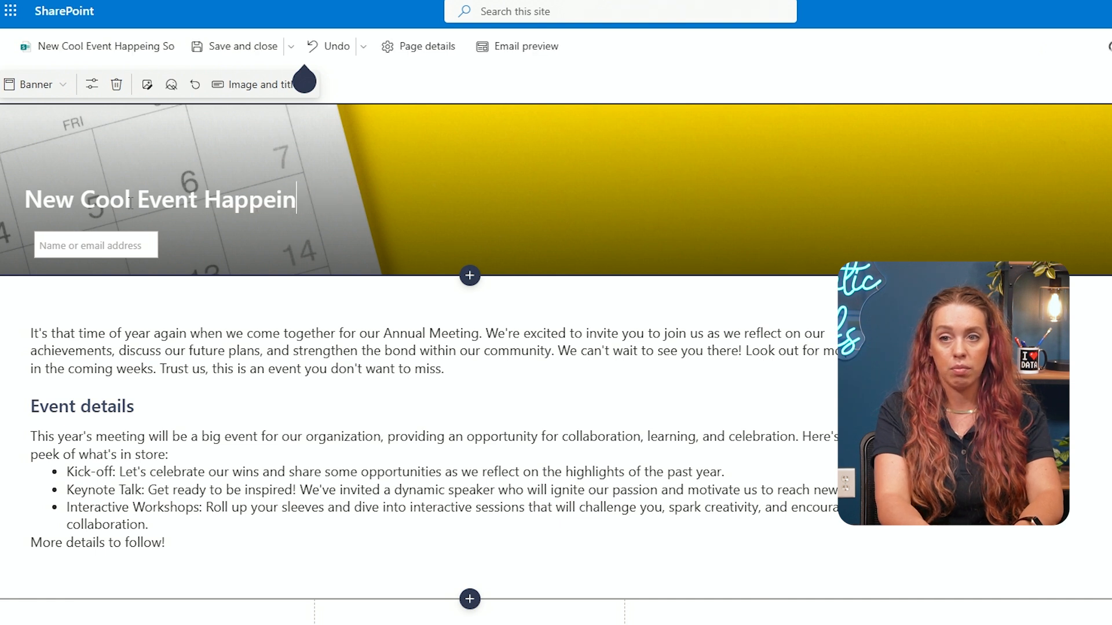
key(BackSpace)
key(BackSpace)
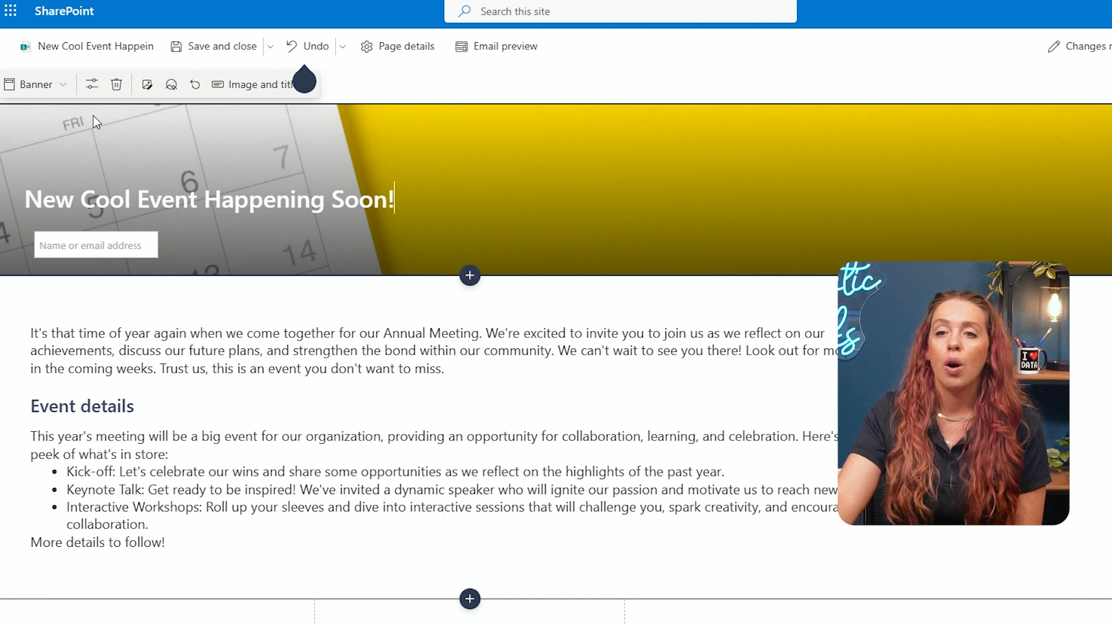
Review the post's introduction and event details text, the resources, location and parking columns, and the meeting image
click(441, 336)
drag(444, 371, 84, 289)
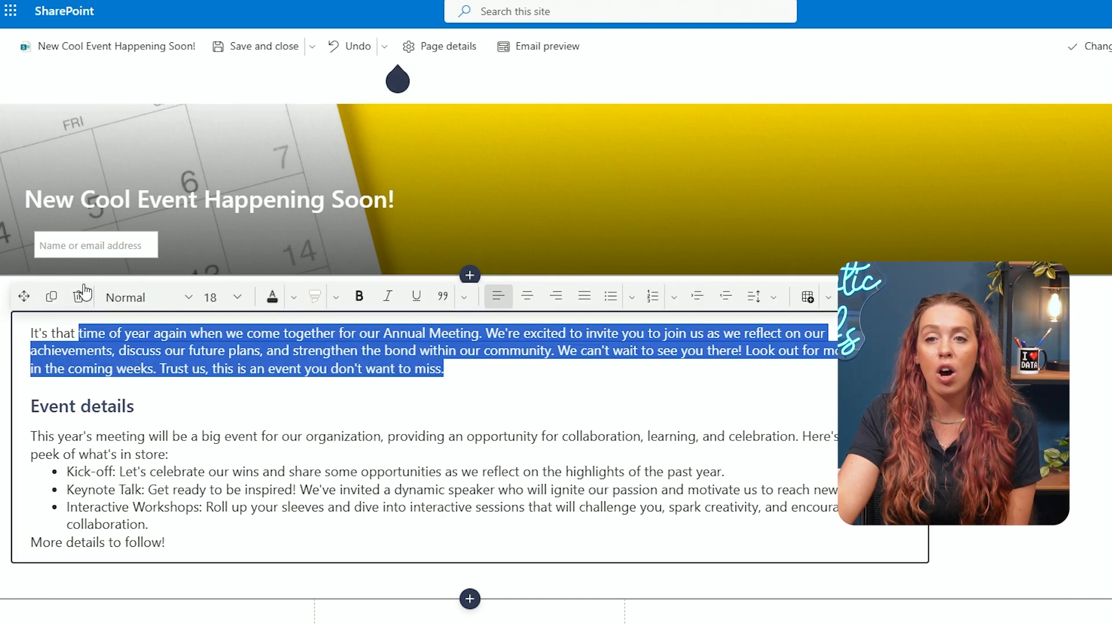
drag(31, 406, 90, 407)
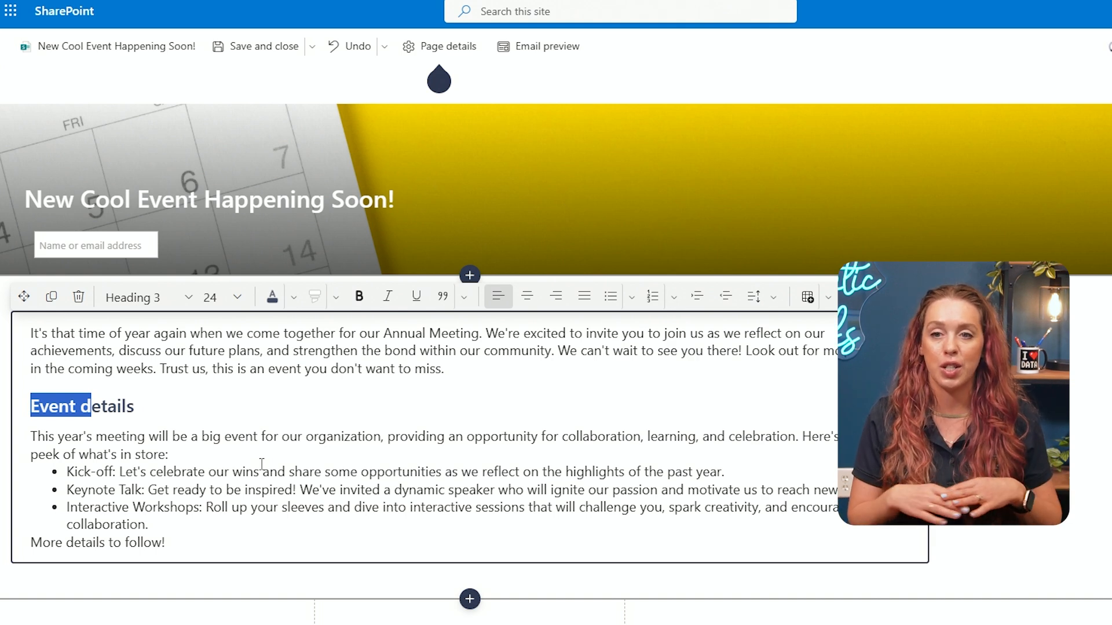
scroll(374, 592, down, 5)
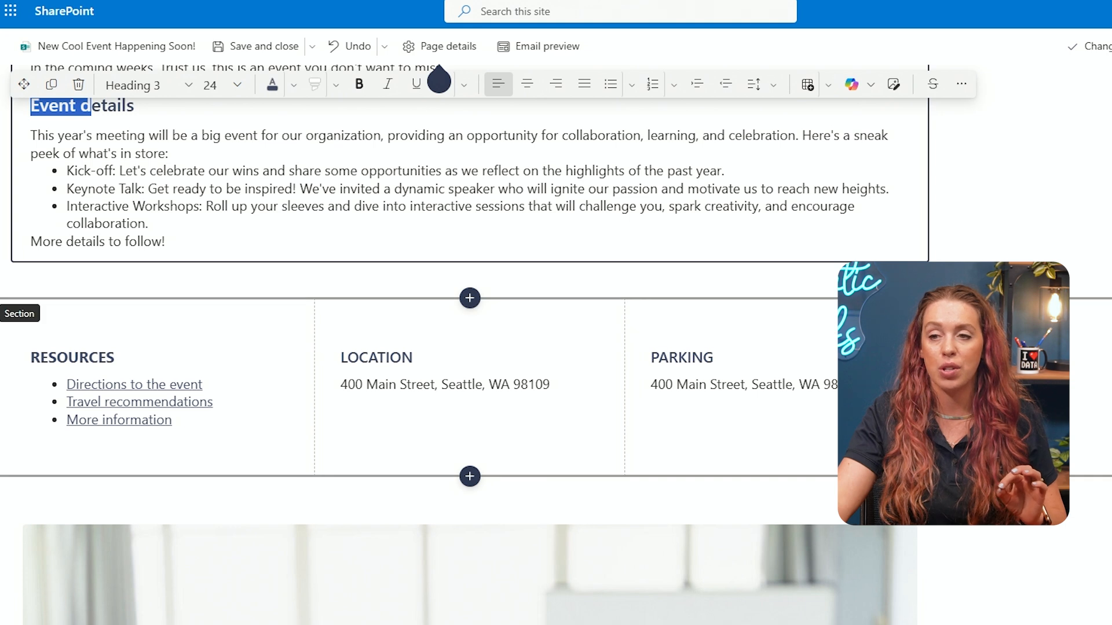
scroll(793, 319, down, 4)
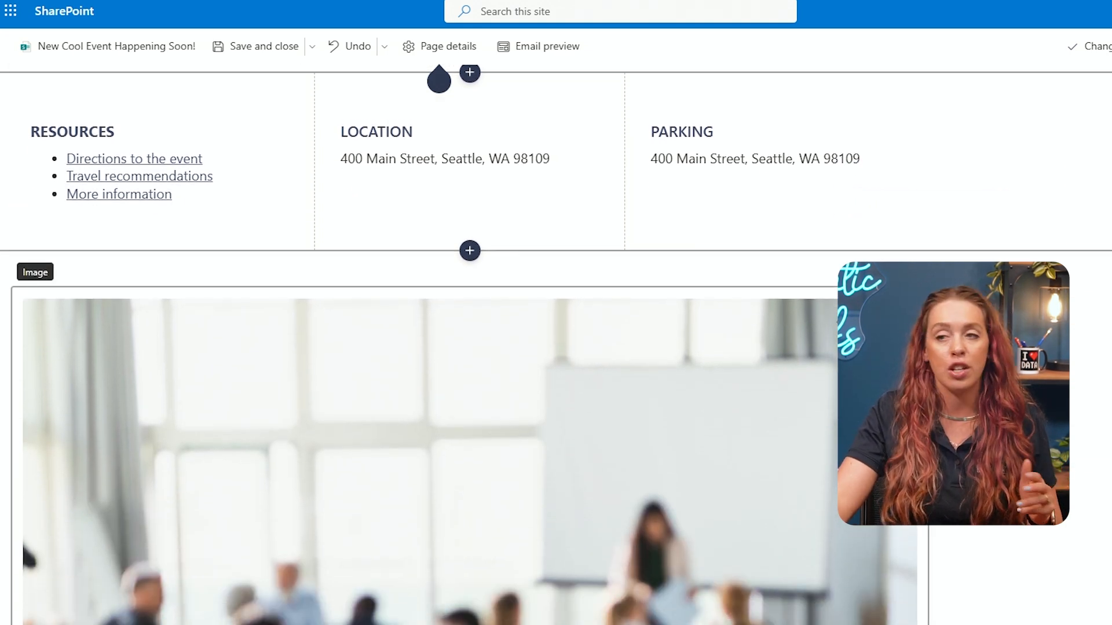
scroll(660, 256, down, 7)
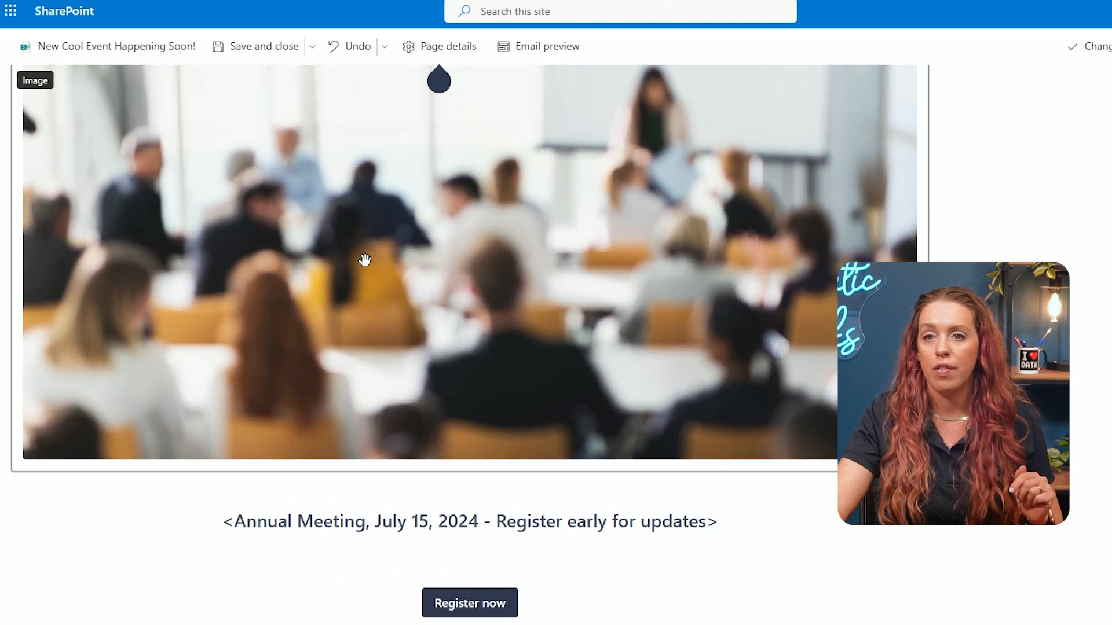
Resize the meeting image to a little under half its original width and set its alignment to left
scroll(364, 260, up, 3)
click(359, 266)
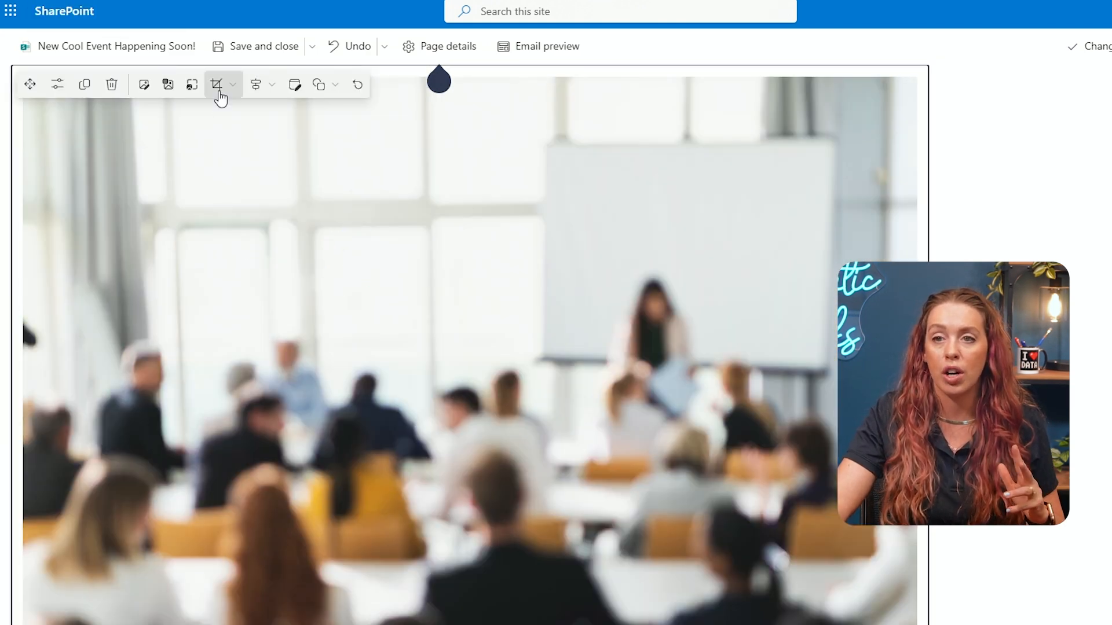
click(198, 91)
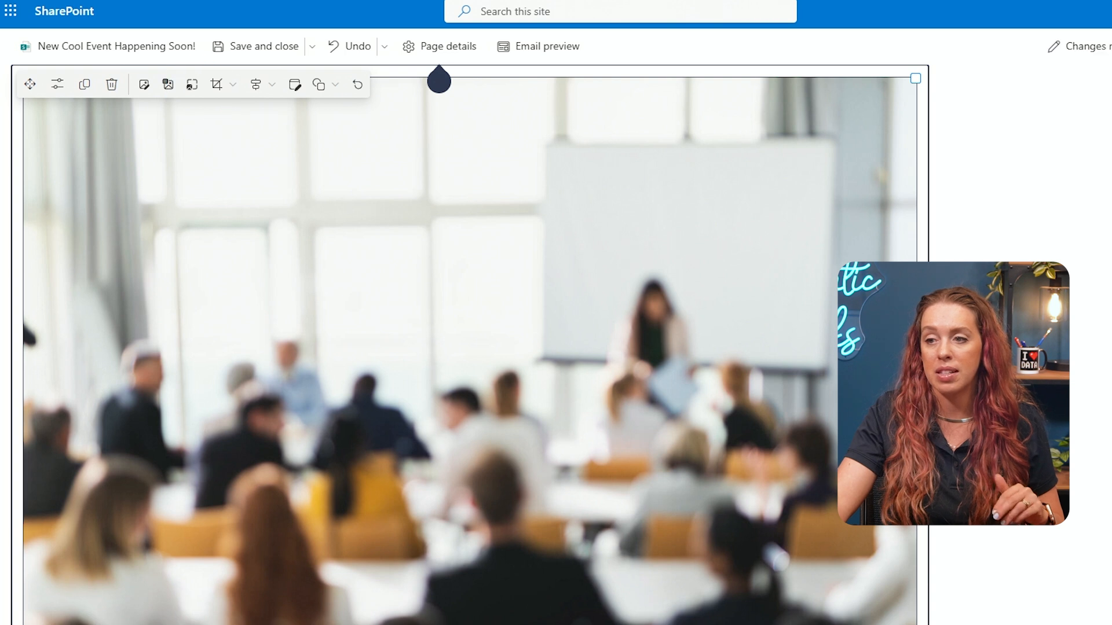
drag(916, 624, 598, 365)
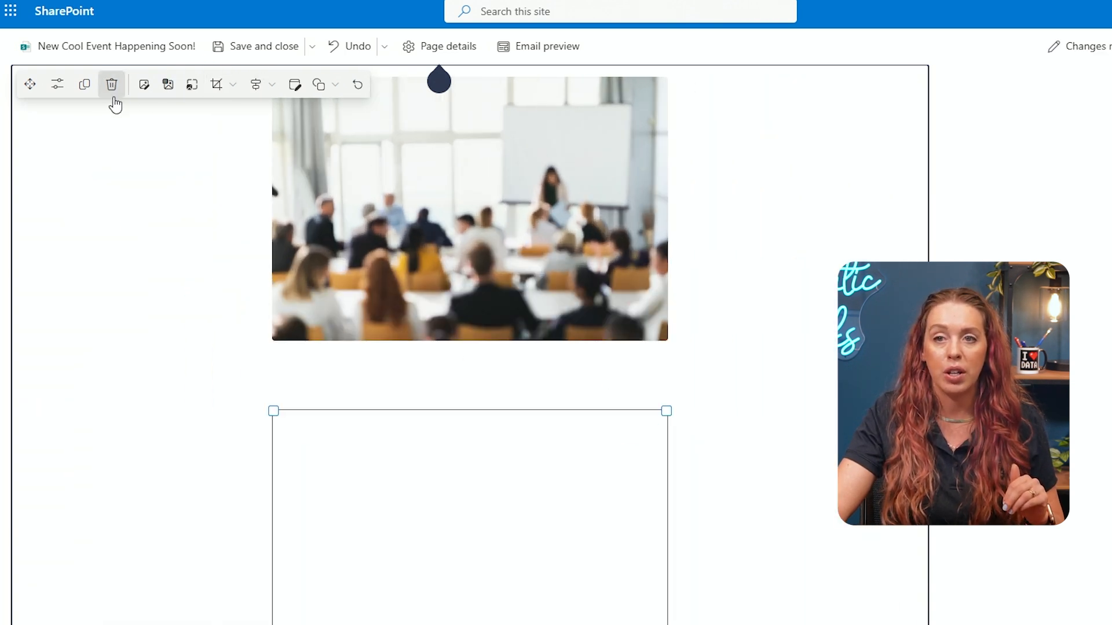
click(264, 87)
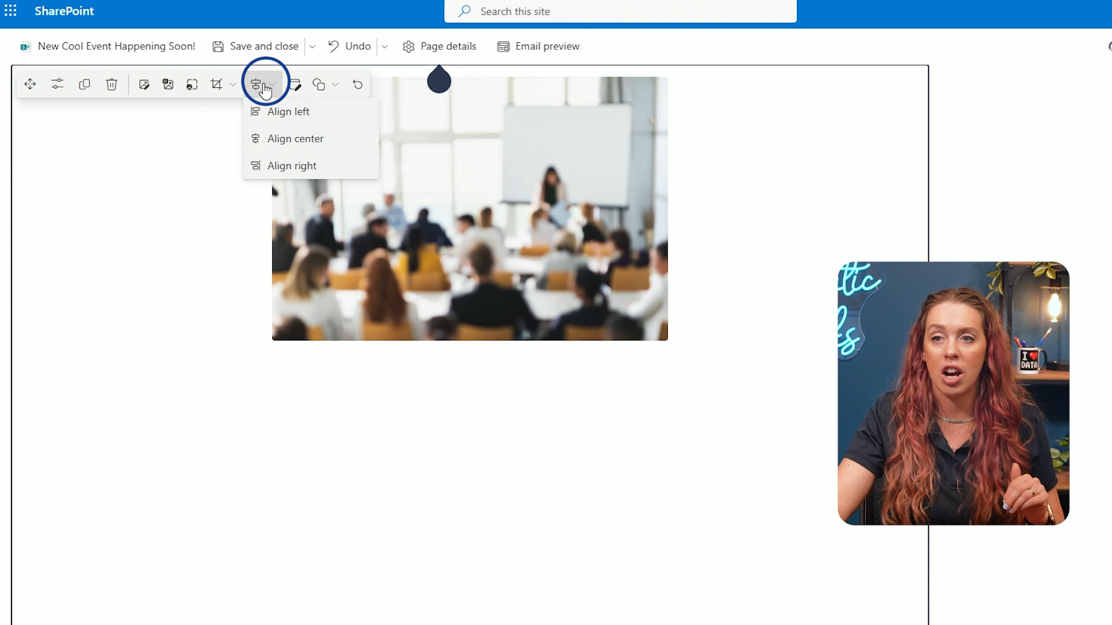
click(313, 112)
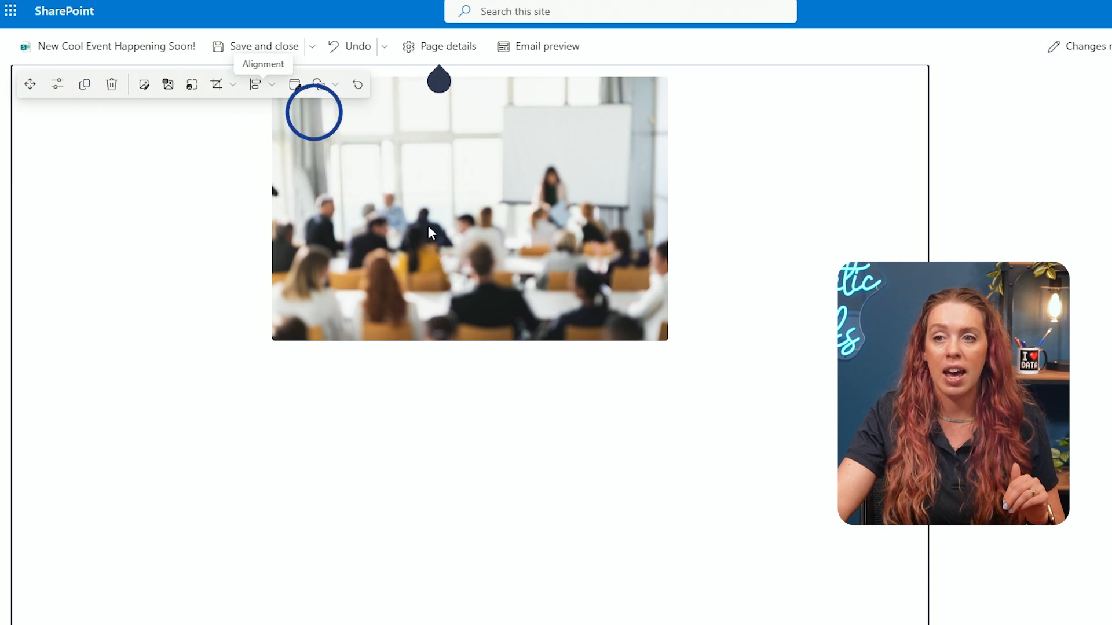
click(1061, 240)
Examine the Register now button and the full list of web parts made for email, and return to the post's beginning
scroll(811, 412, down, 5)
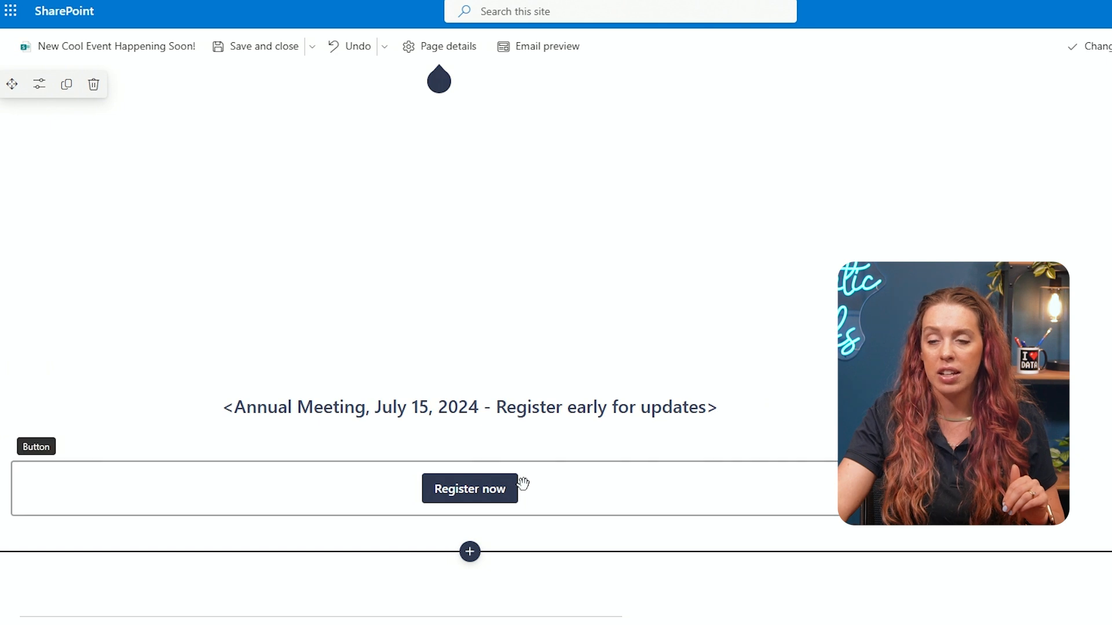
click(626, 495)
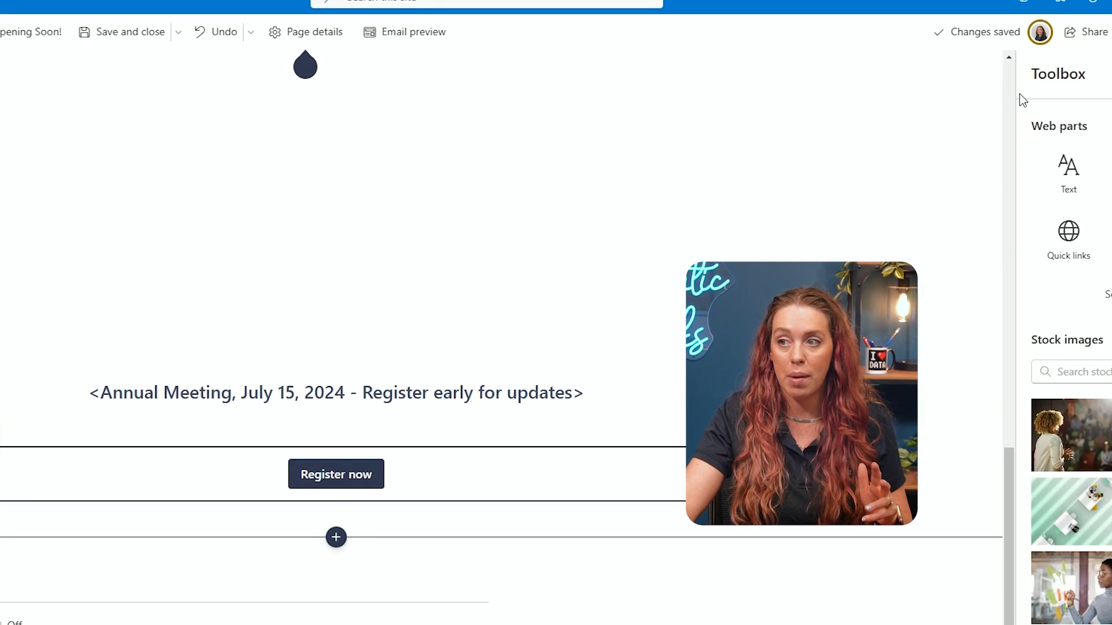
click(1021, 280)
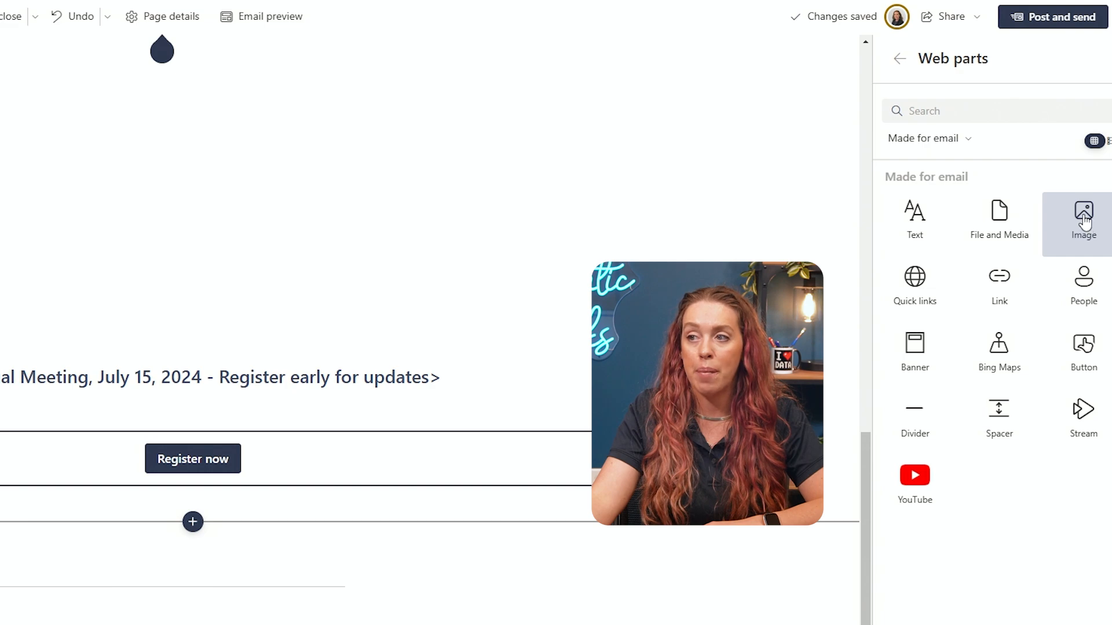
click(899, 58)
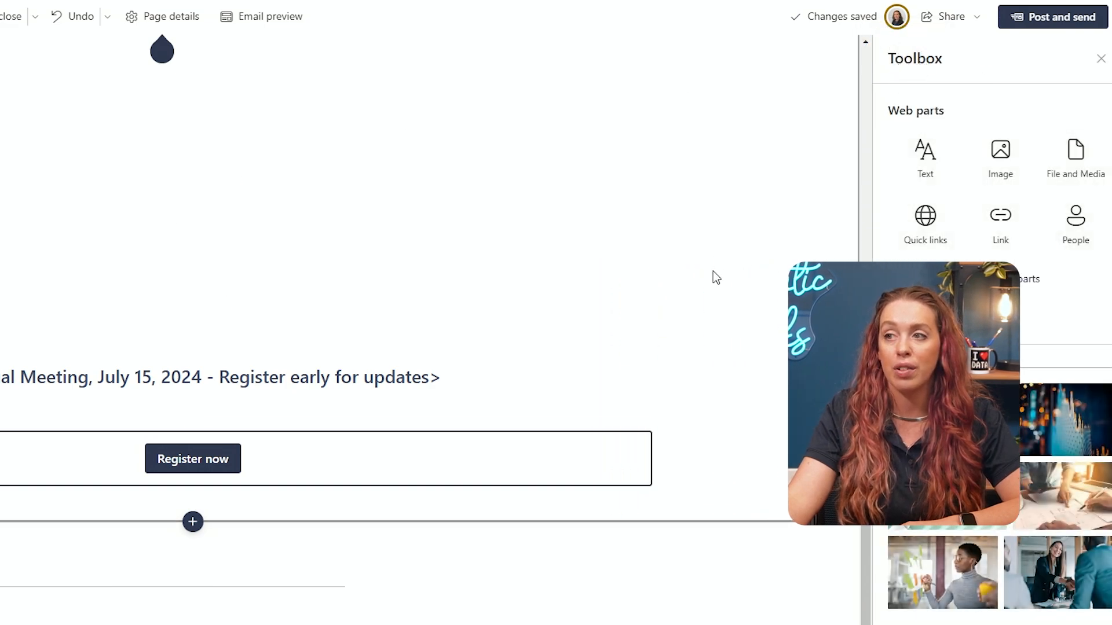
scroll(728, 342, up, 10)
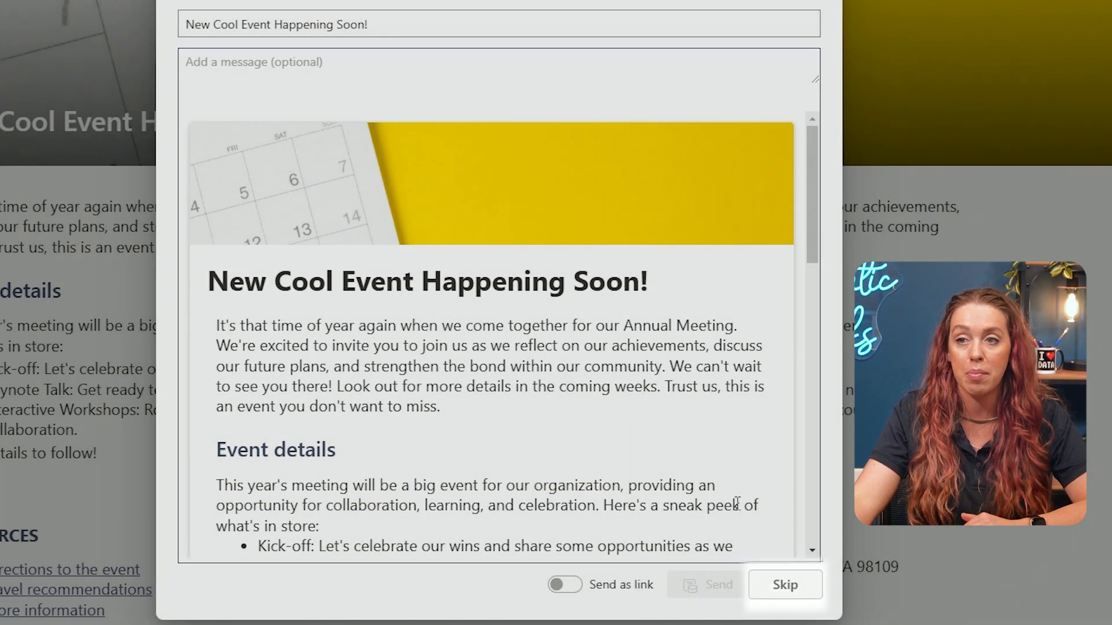
Review the email version of the posted news from header image to registration heading, and skip sending it as an email
scroll(457, 313, down, 15)
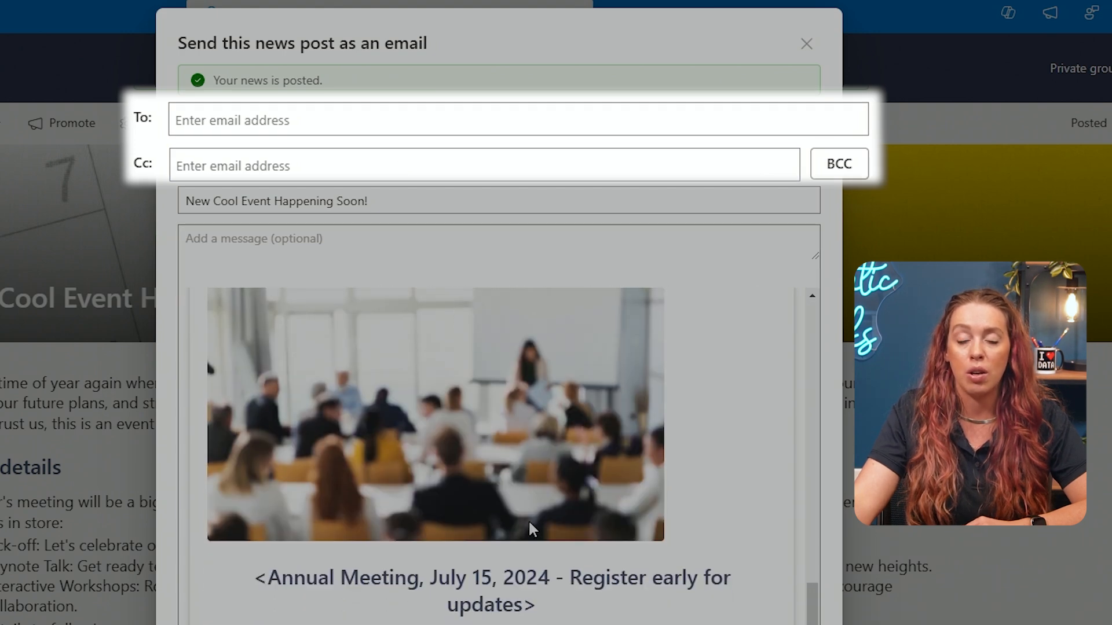
scroll(529, 523, up, 15)
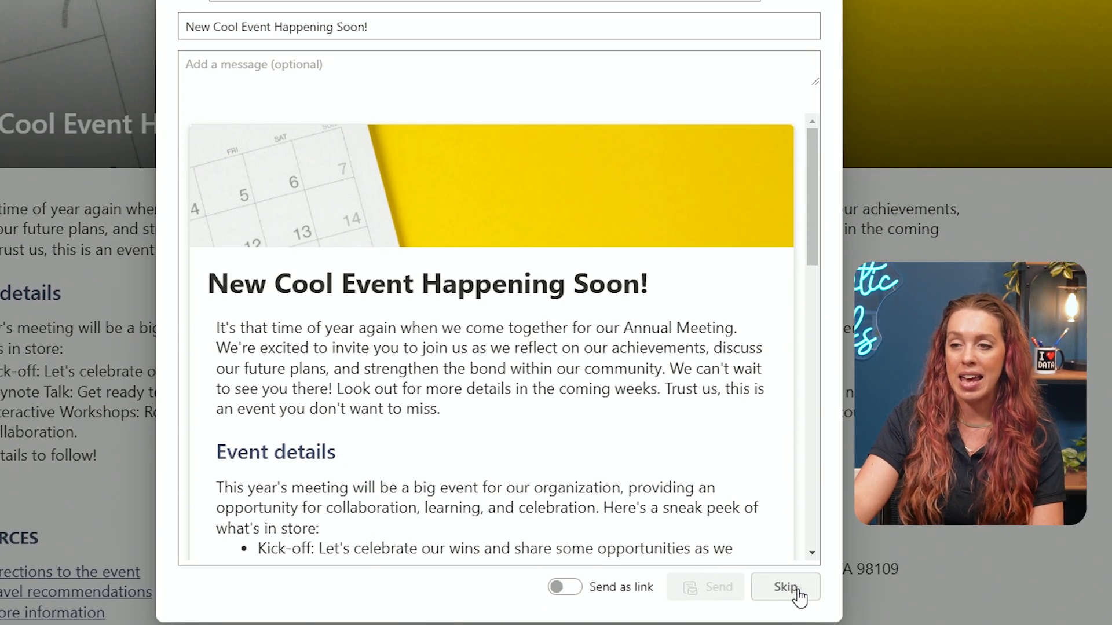
click(796, 592)
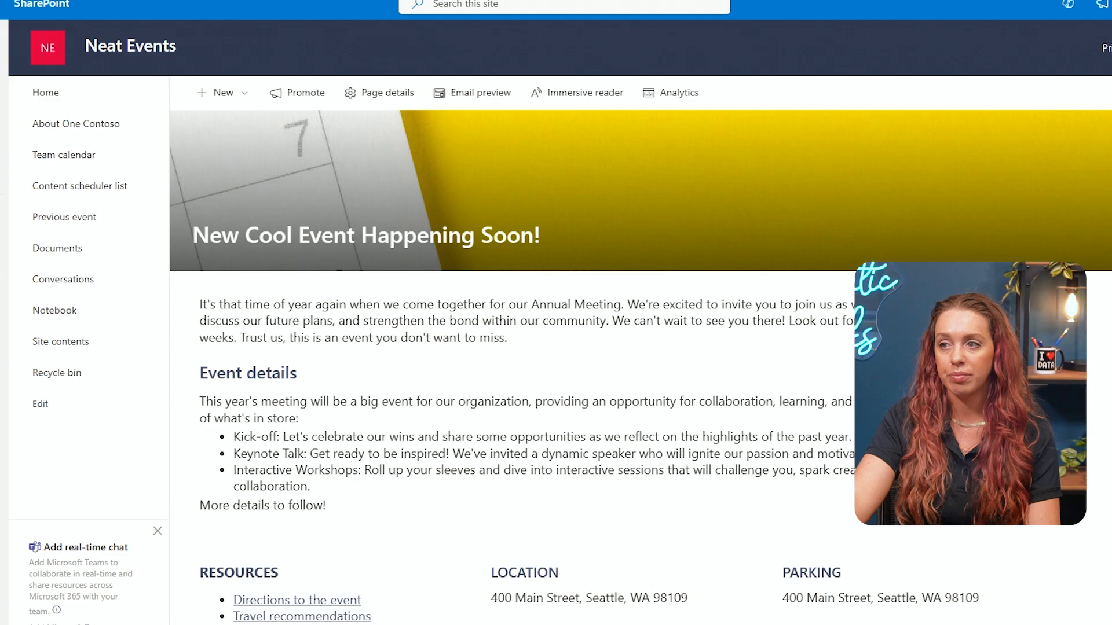
Look over the published event post, including the event details, resources, location and parking columns, meeting image and registration section
scroll(753, 295, down, 7)
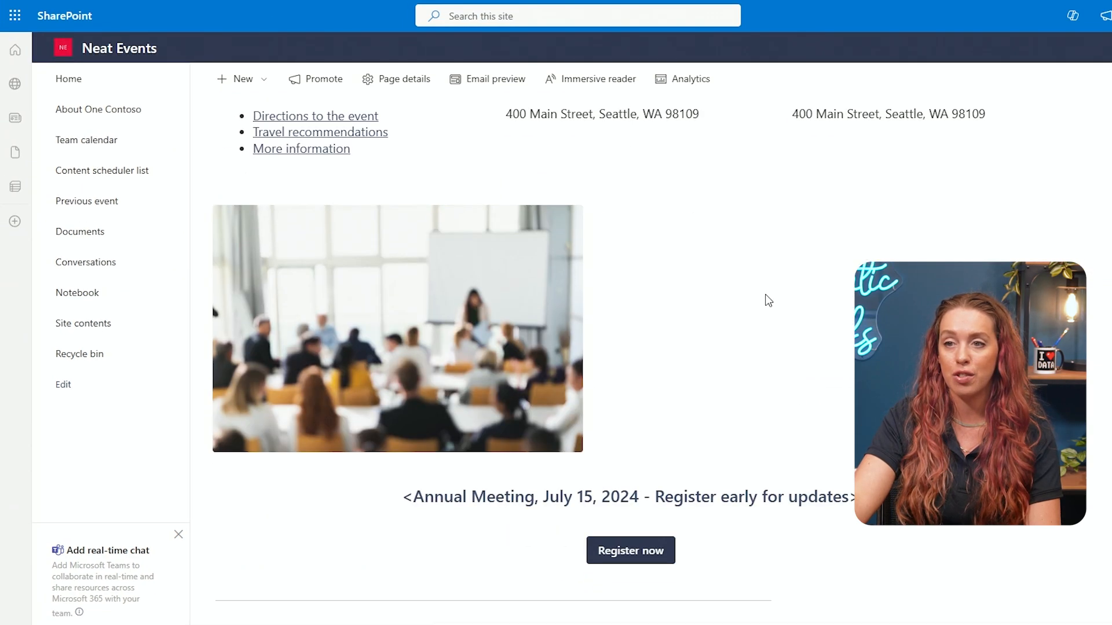
scroll(753, 304, up, 8)
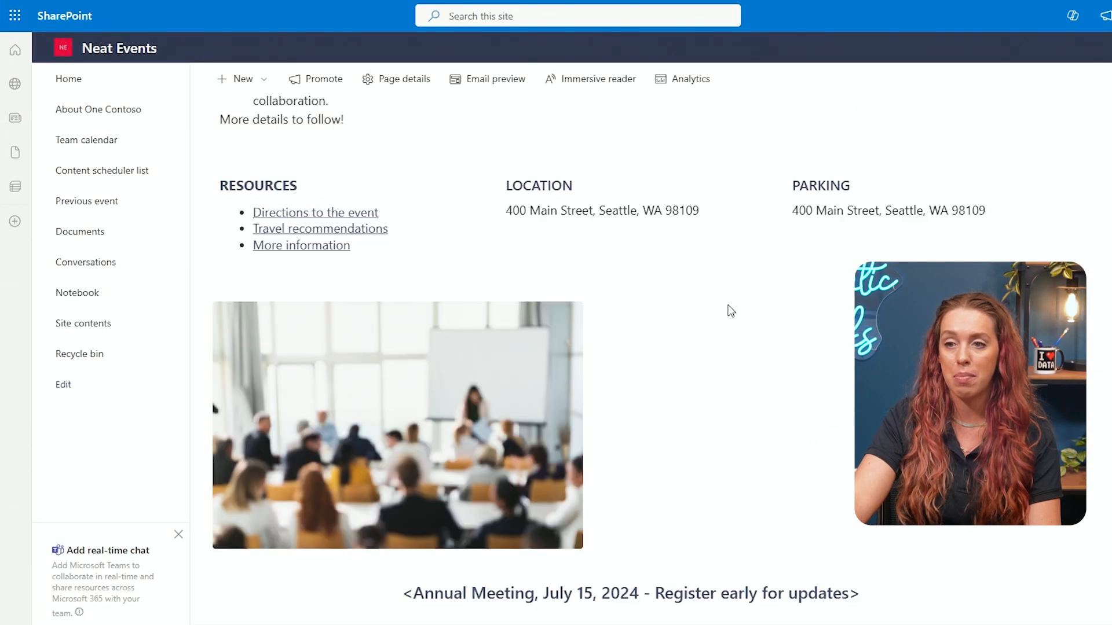
scroll(728, 303, down, 5)
scroll(729, 306, down, 1)
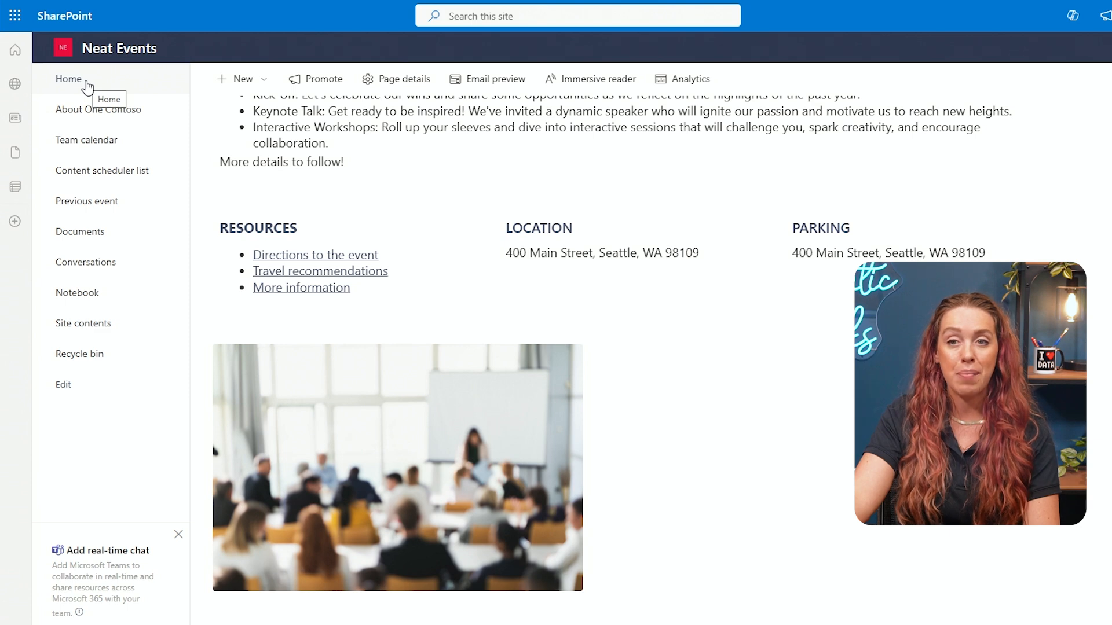
Return to the Neat Events site's home page and look through its content down to the Documents section
click(87, 86)
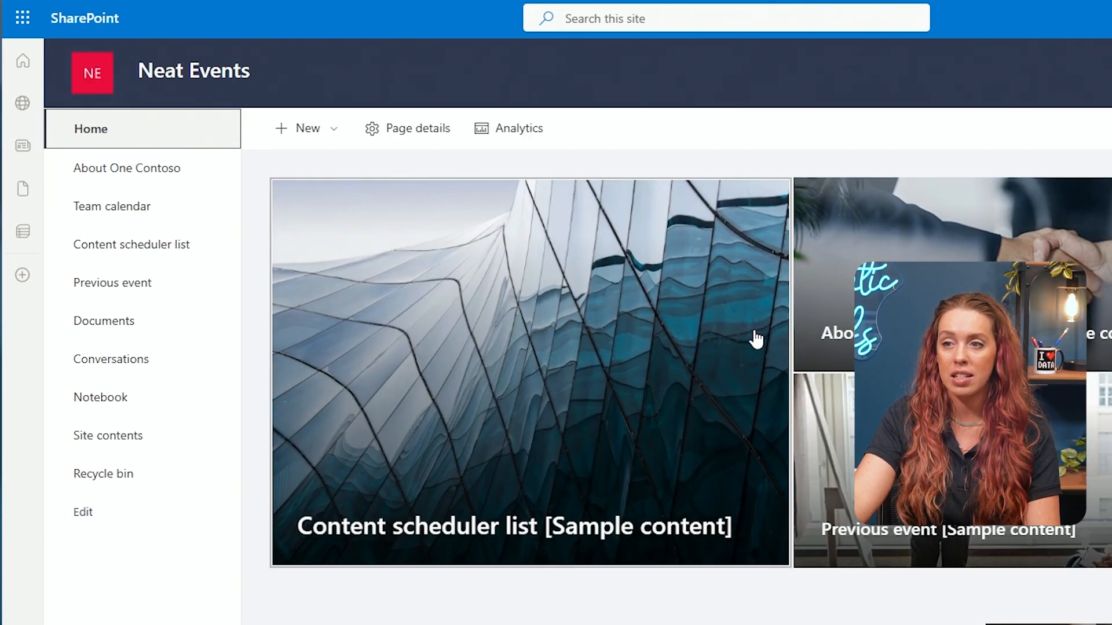
scroll(747, 323, down, 8)
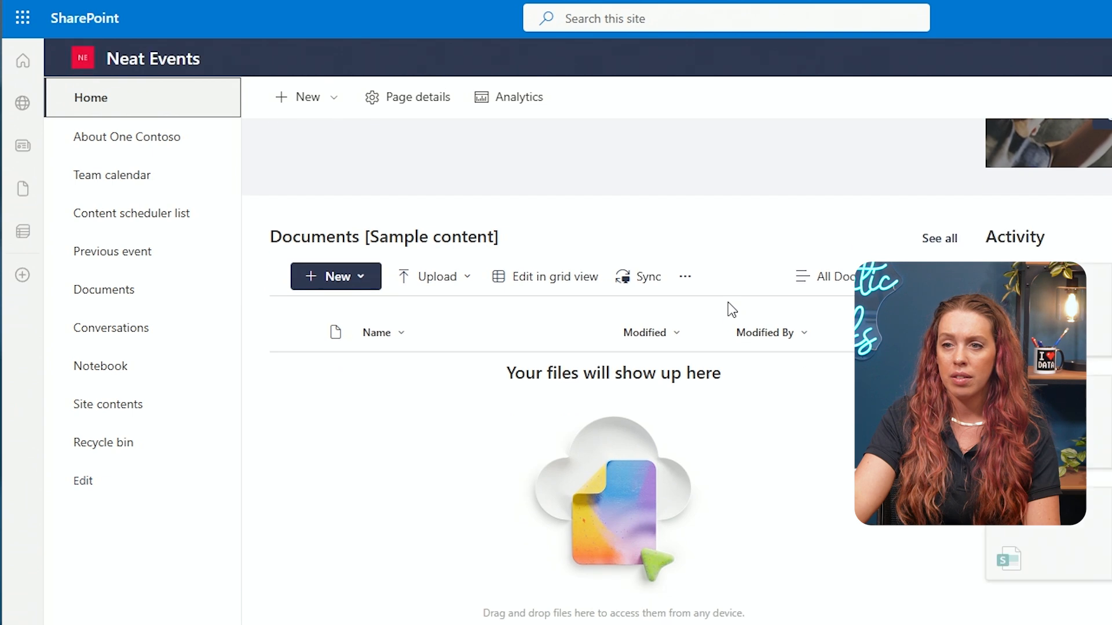